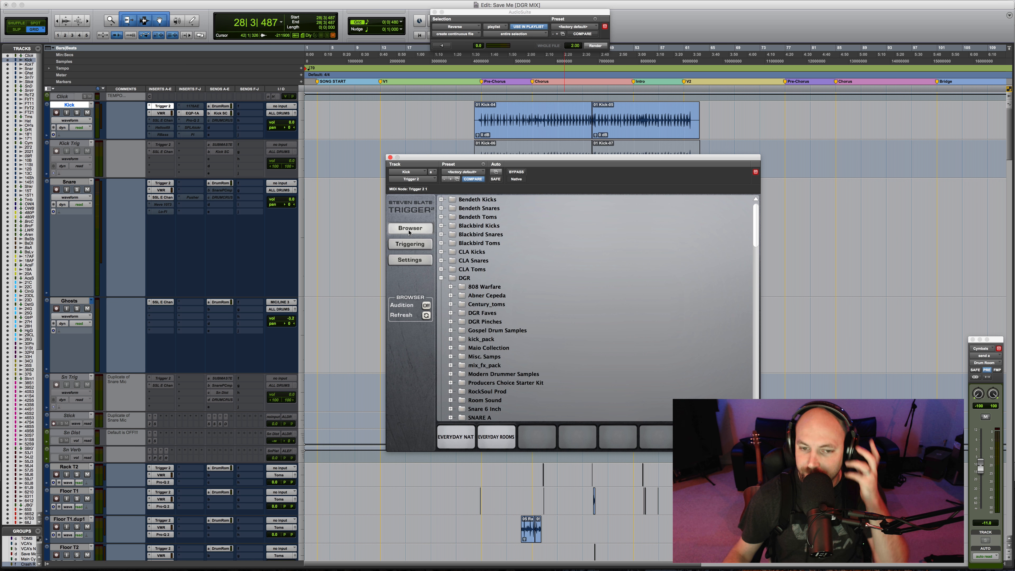
# Browse the DGR sample library in the Kick track's Trigger 2 down to the TRIG KICKS presets
pyautogui.scroll(-6, 468, 283)
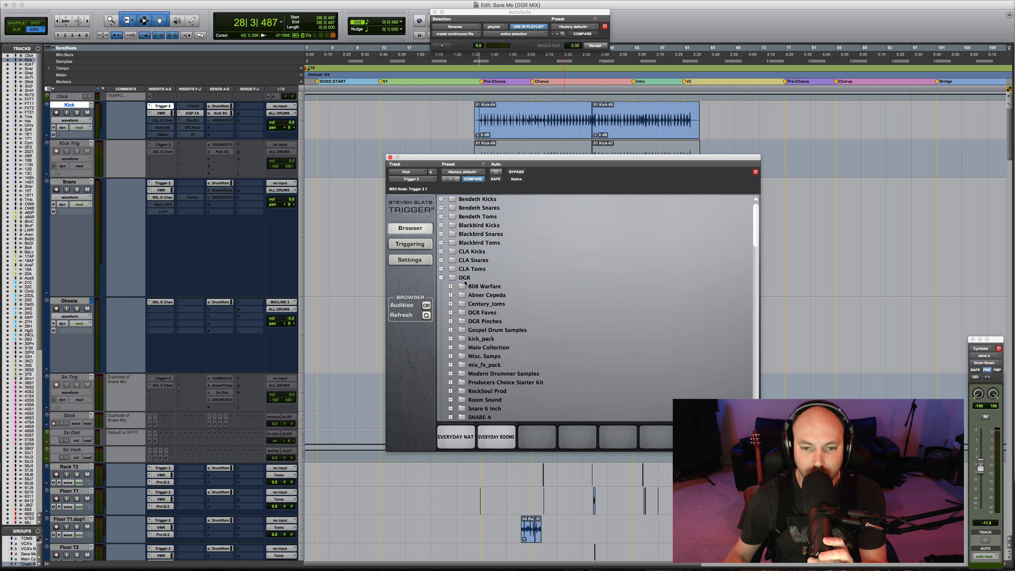
pyautogui.scroll(-2, 472, 284)
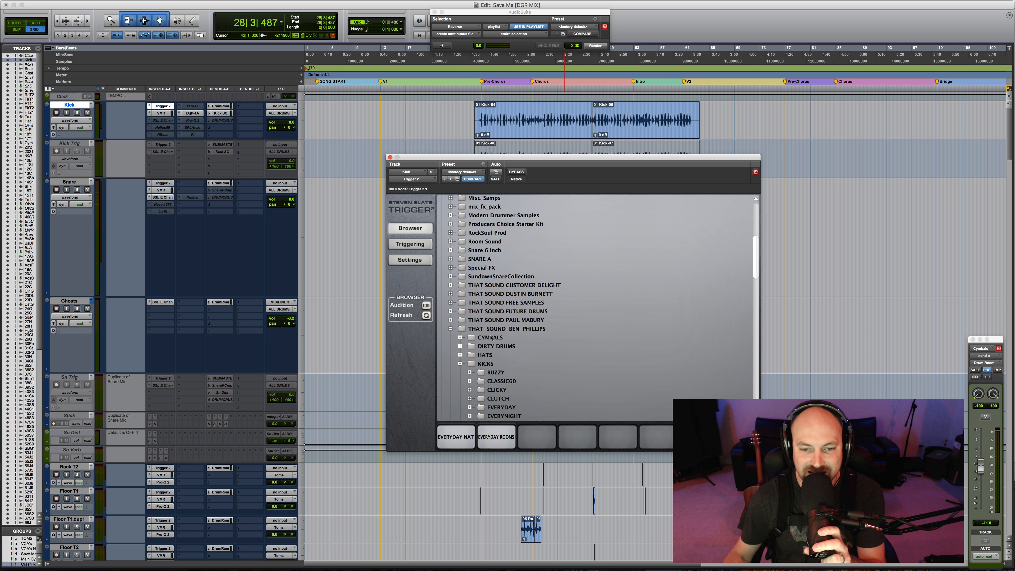
pyautogui.scroll(-2, 499, 308)
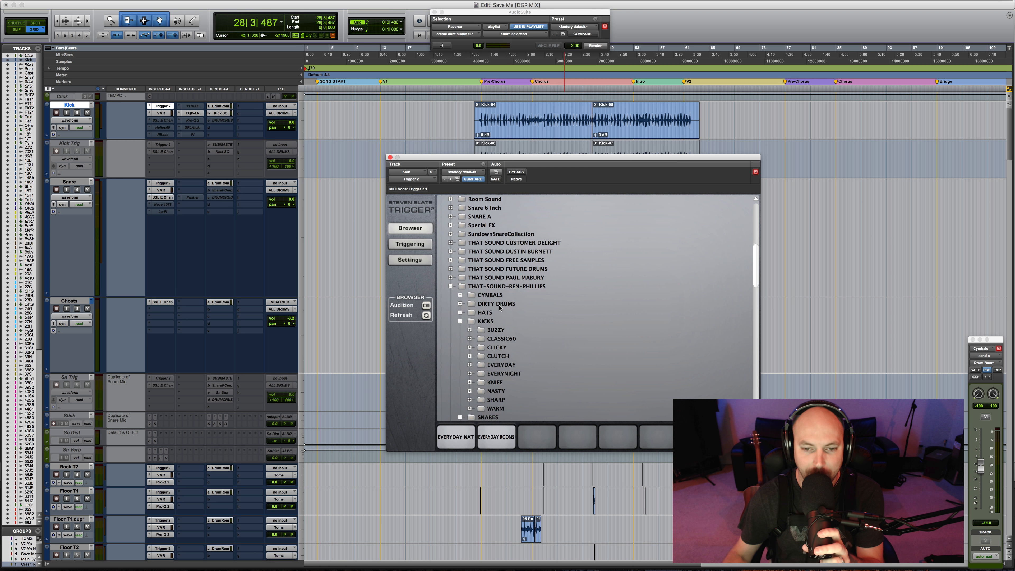
pyautogui.scroll(-3, 497, 352)
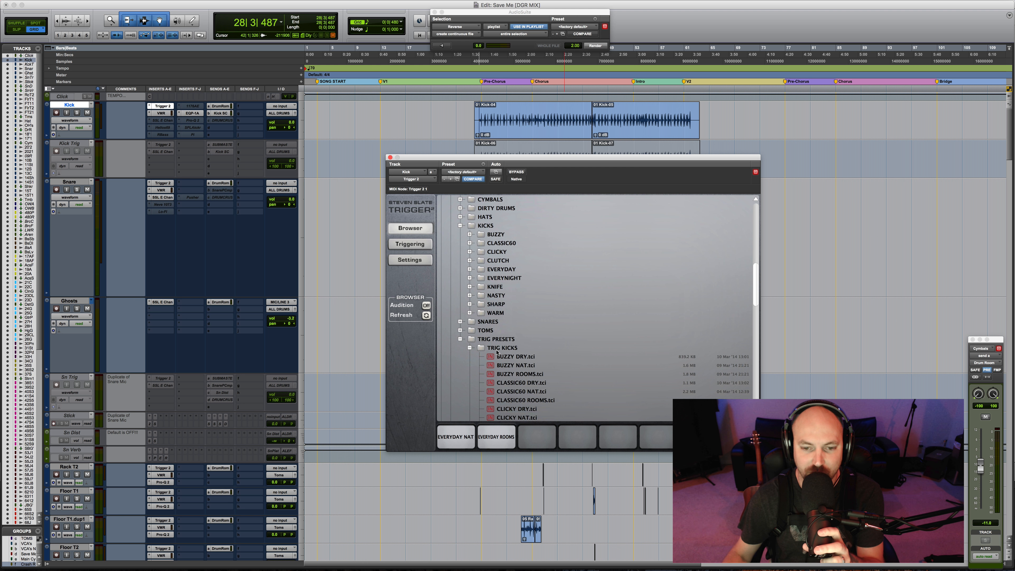
pyautogui.scroll(-3, 492, 339)
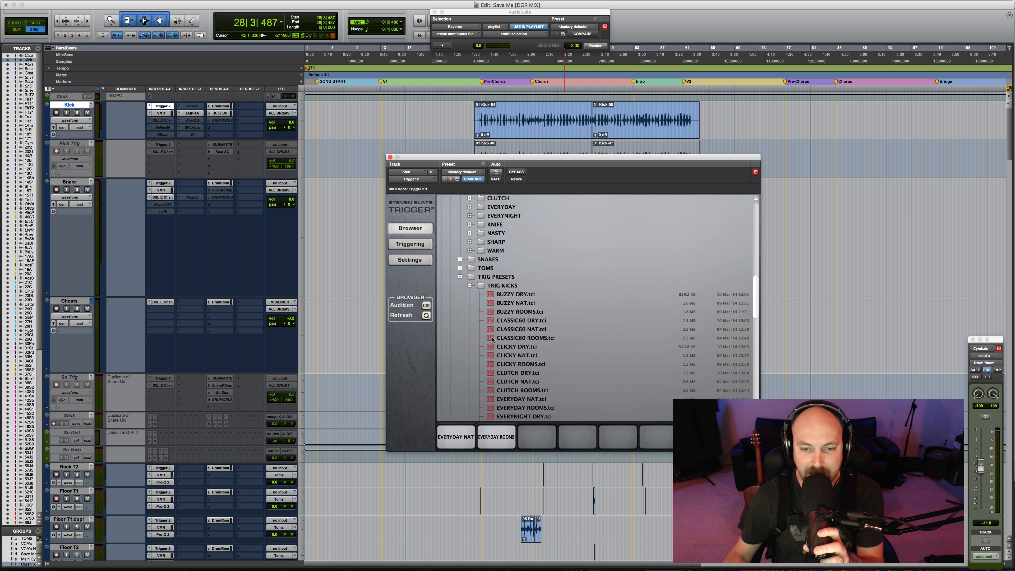
pyautogui.scroll(-2, 500, 368)
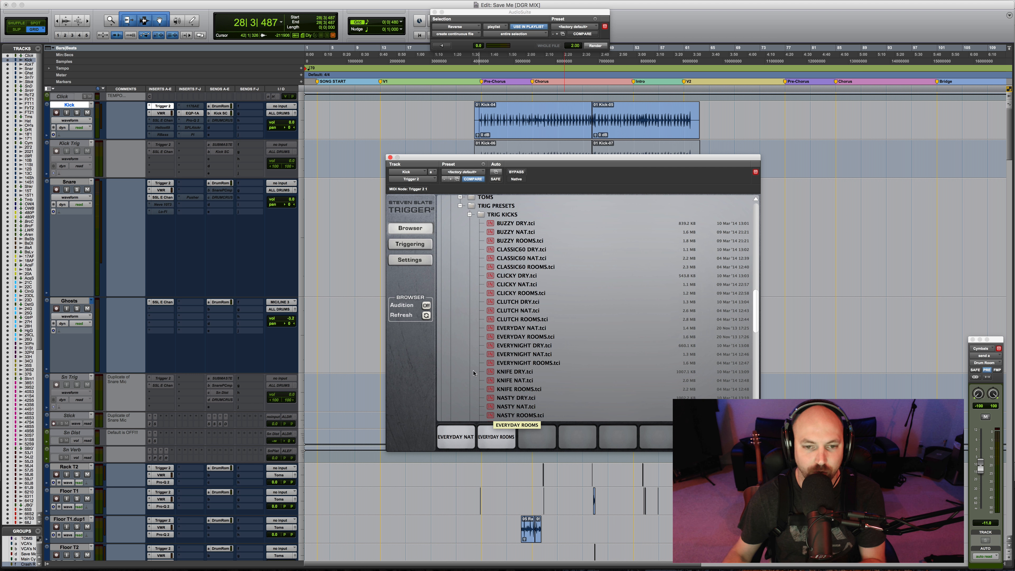
# Show the Kick's triggering settings with the mixer view of the EVERYDAY NAT and EVERYDAY ROOMS samples
pyautogui.click(410, 245)
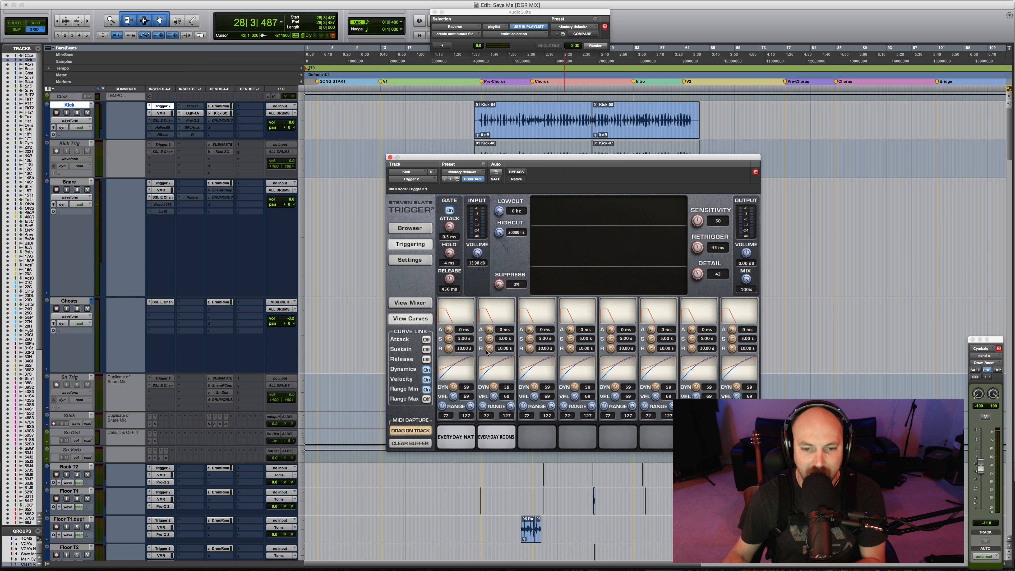
pyautogui.click(409, 230)
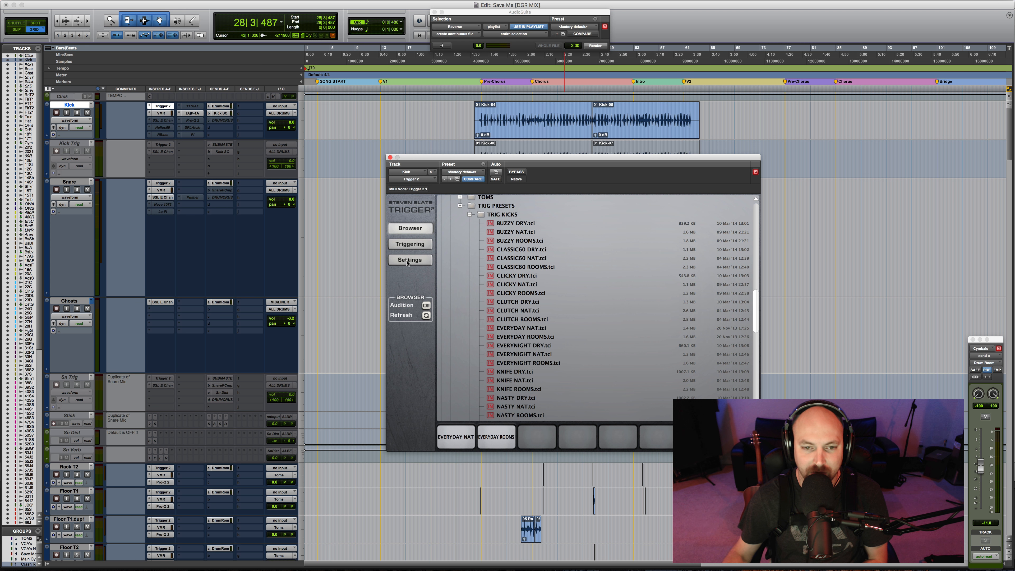
pyautogui.click(408, 245)
pyautogui.click(410, 304)
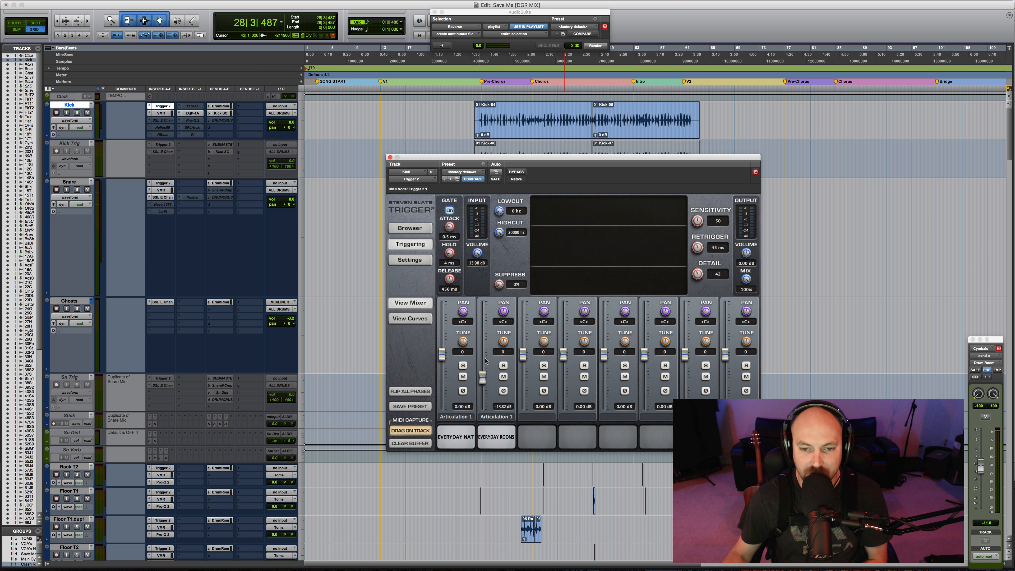
# Solo the Kick track, bypass its Trigger 2, VMR and EQP-1A inserts, and play back the unprocessed kick
pyautogui.hotkey('shift', 's')
pyautogui.keyDown('super'); pyautogui.click(161, 107); pyautogui.keyUp('super')
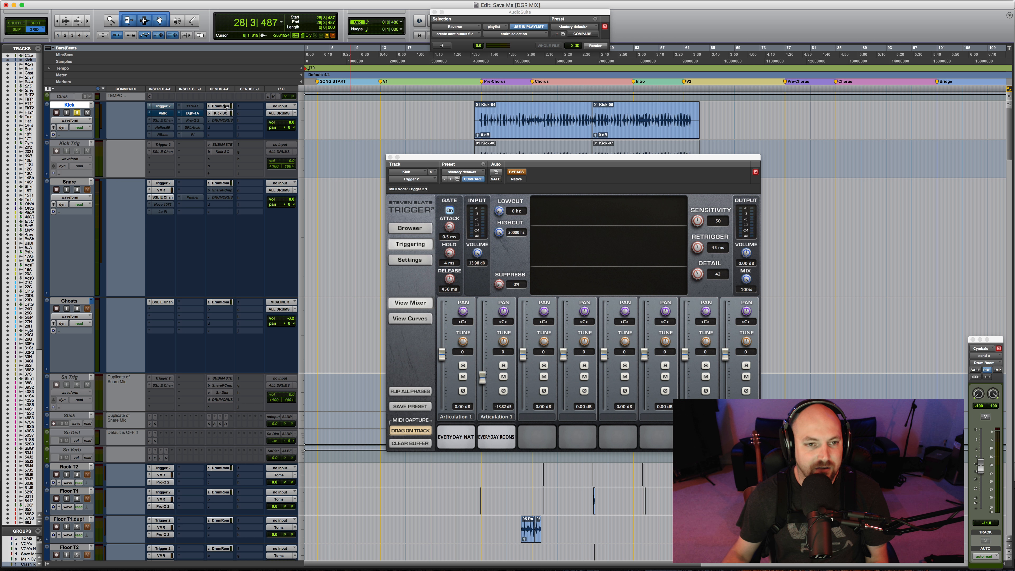
pyautogui.press('space')
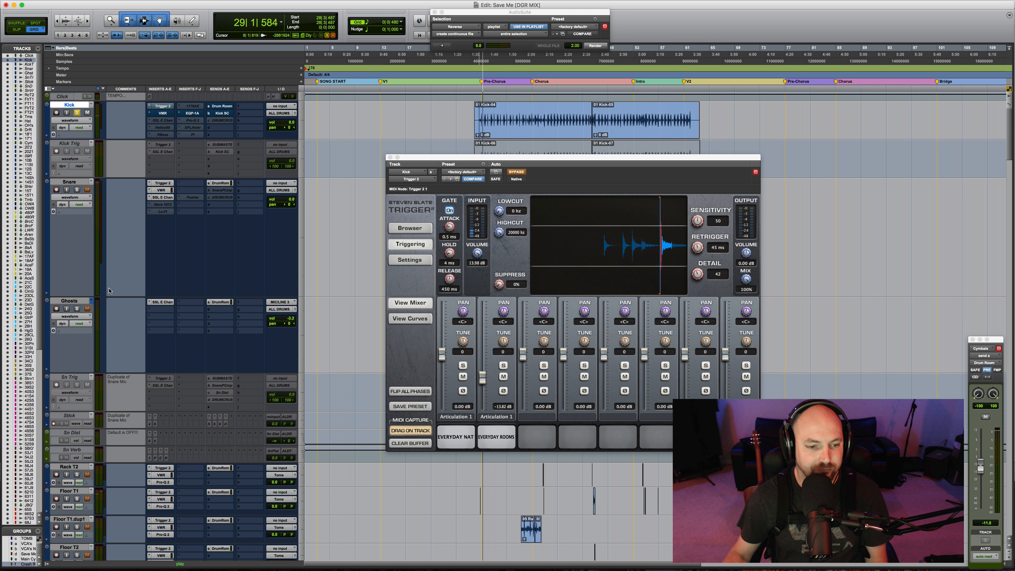
pyautogui.press('space')
pyautogui.scroll(-10, 102, 405)
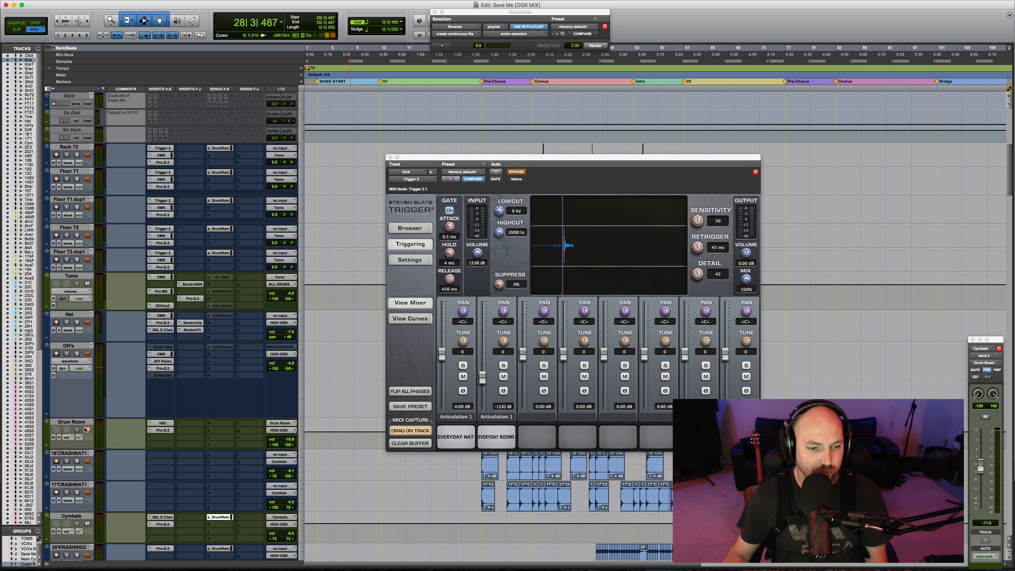
pyautogui.scroll(7, 125, 363)
pyautogui.scroll(3, 125, 364)
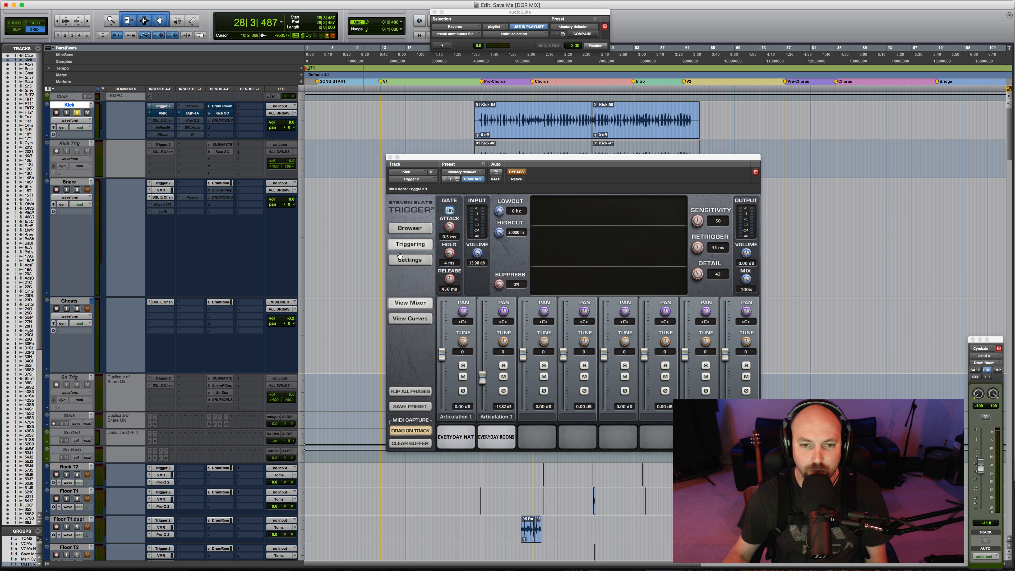
pyautogui.press('space')
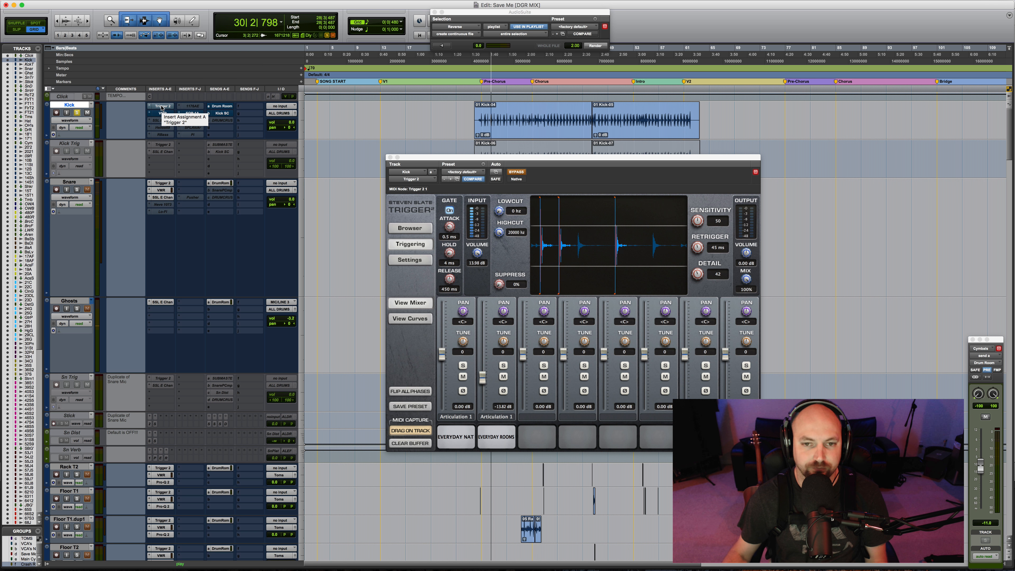
pyautogui.press('space')
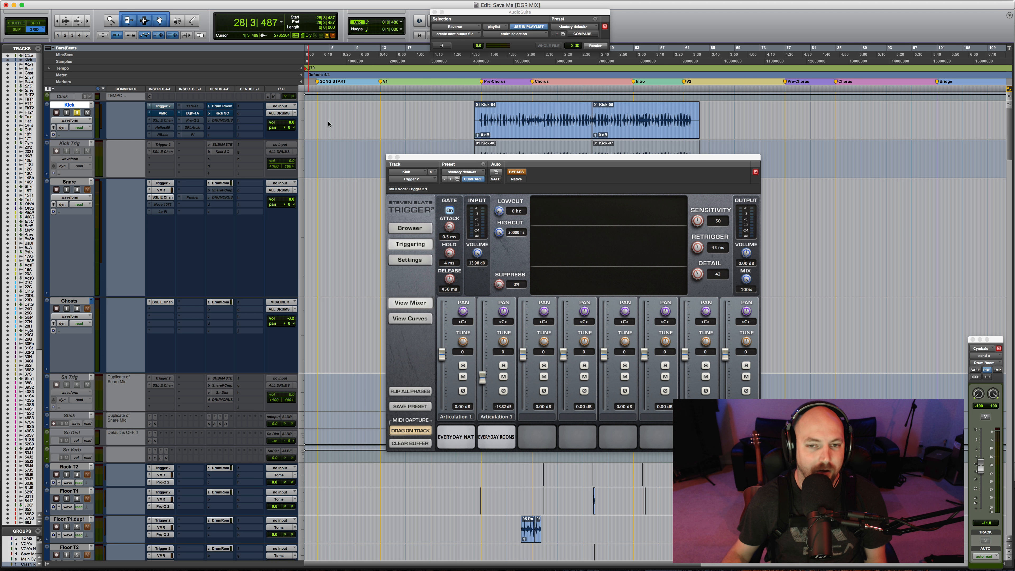
# Re-enable Trigger 2 on the Kick track and take a brief look at its VMR insert before returning to Trigger 2
pyautogui.keyDown('super'); pyautogui.click(161, 106); pyautogui.keyUp('super')
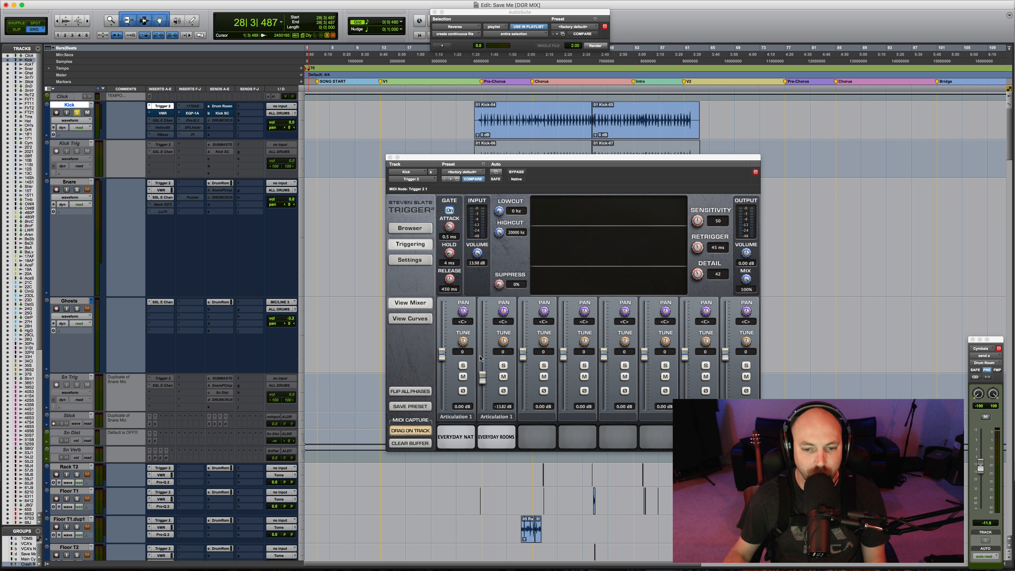
pyautogui.click(162, 114)
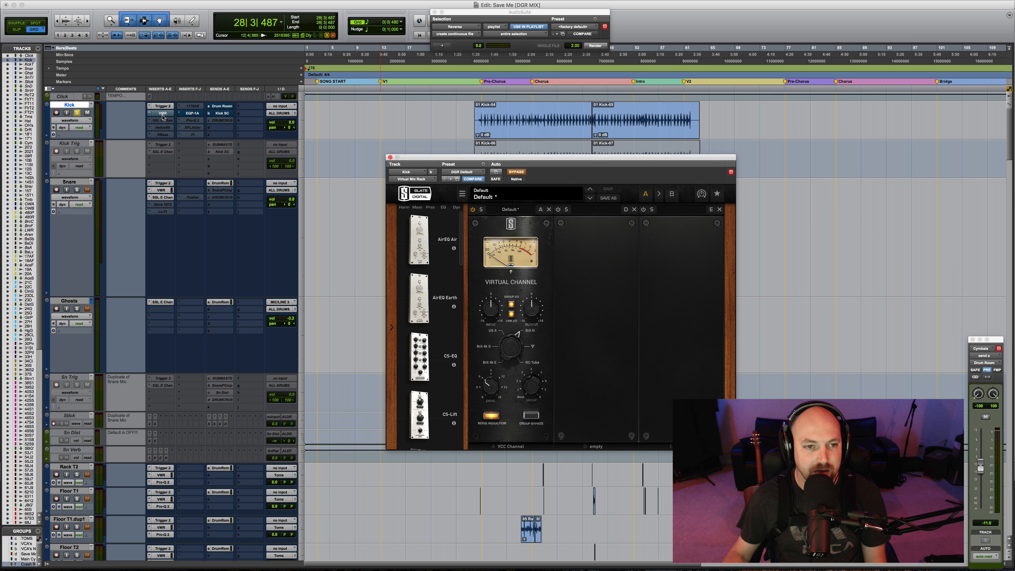
pyautogui.click(162, 106)
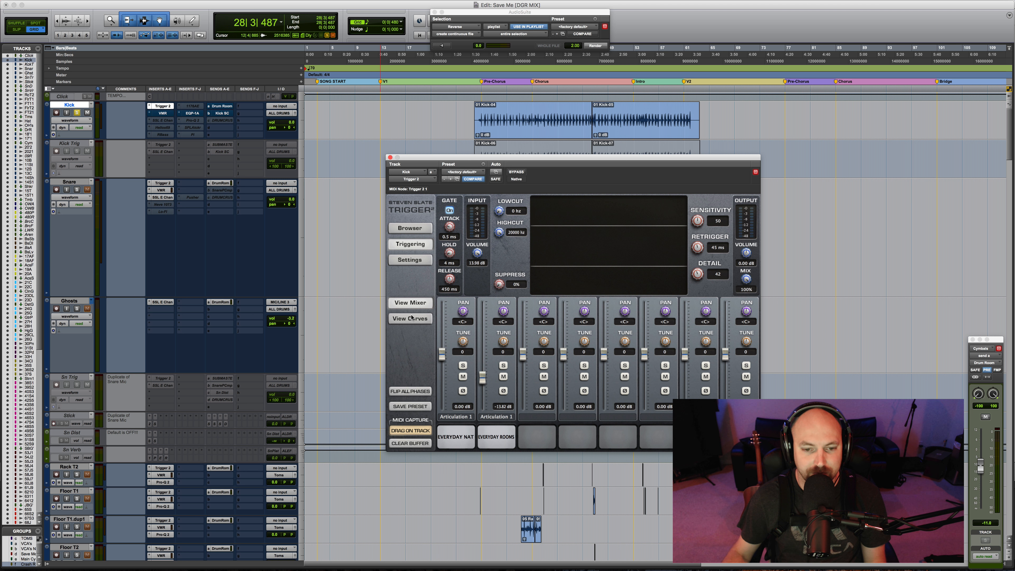
# In the Kick's Trigger 2 curves, reset the velocity to 50 and bring it back up to 69
pyautogui.click(412, 319)
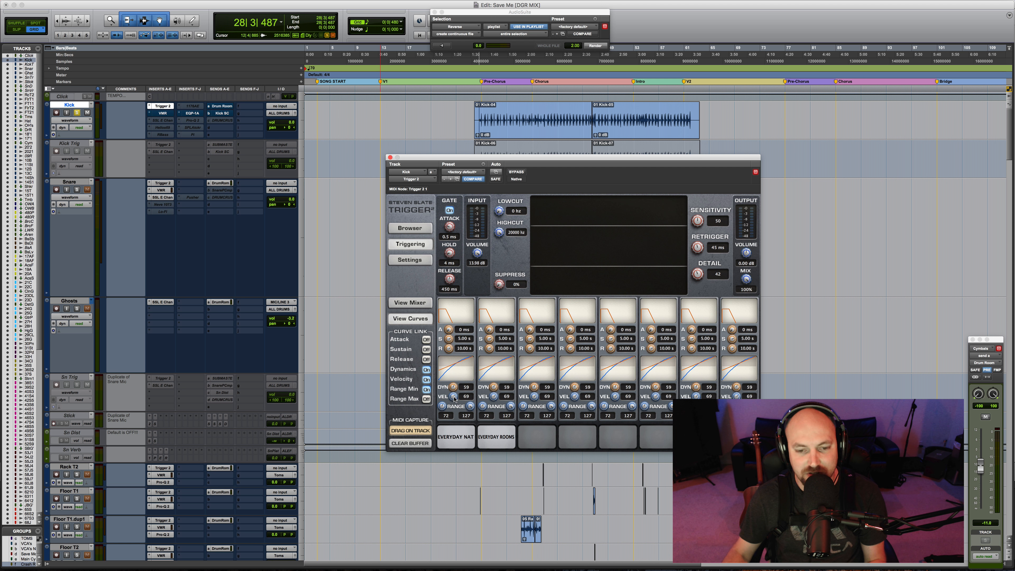
pyautogui.keyDown('alt'); pyautogui.click(453, 397); pyautogui.keyUp('alt')
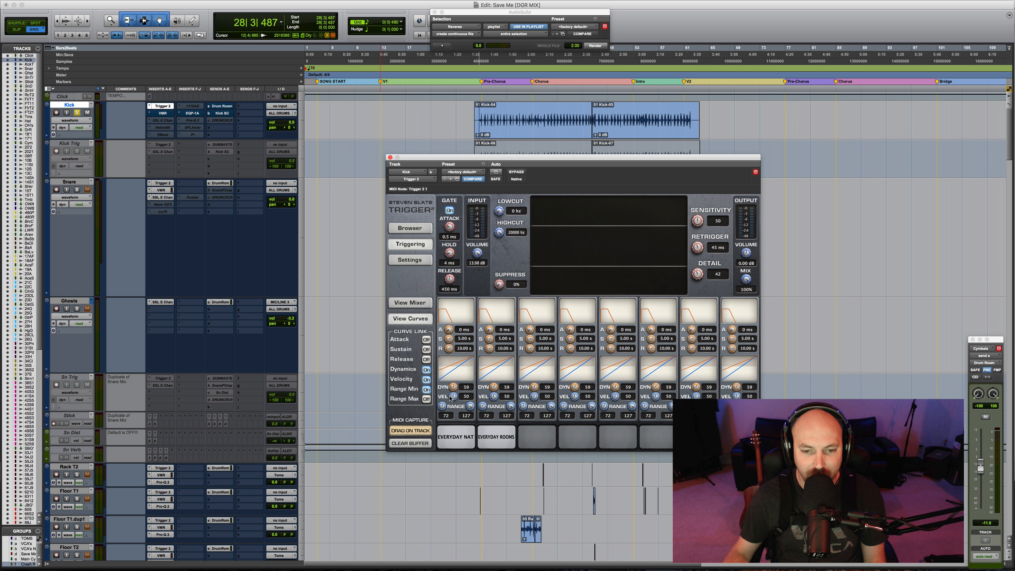
pyautogui.moveTo(450, 395); pyautogui.dragTo(451, 381)
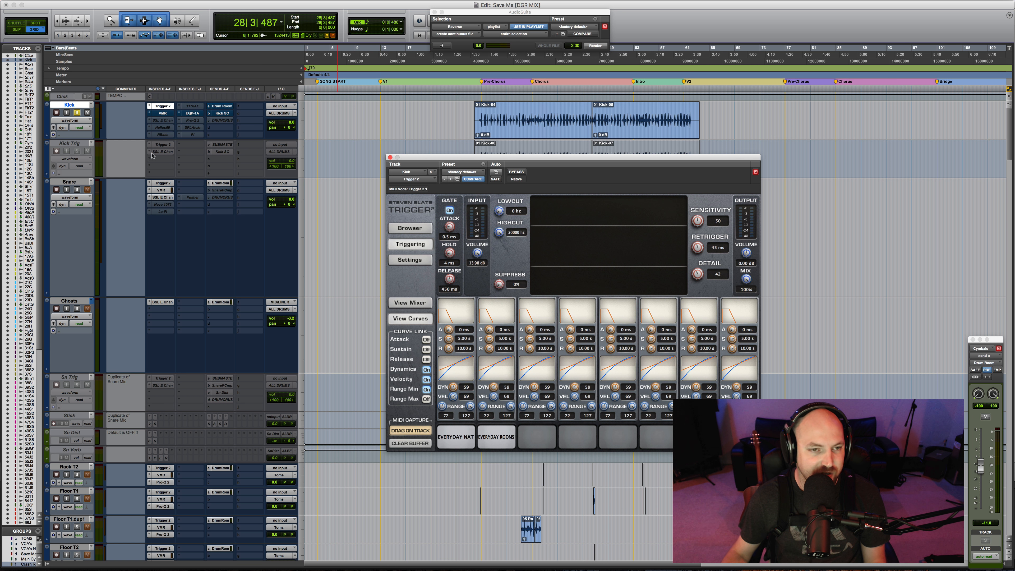
# Open the VMR on the Kick track and take it out of bypass while playing back the kick
pyautogui.click(165, 114)
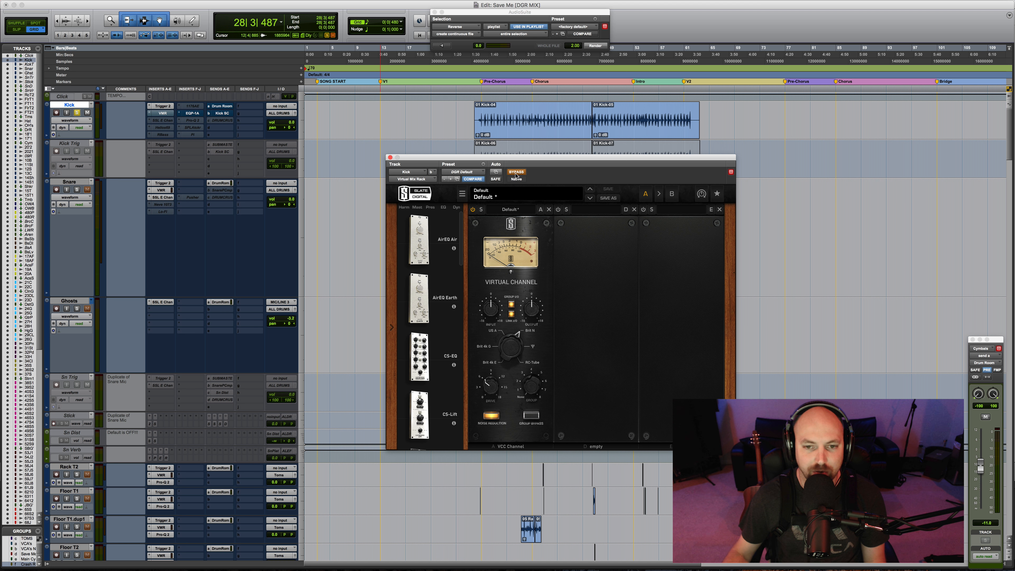
pyautogui.press('space')
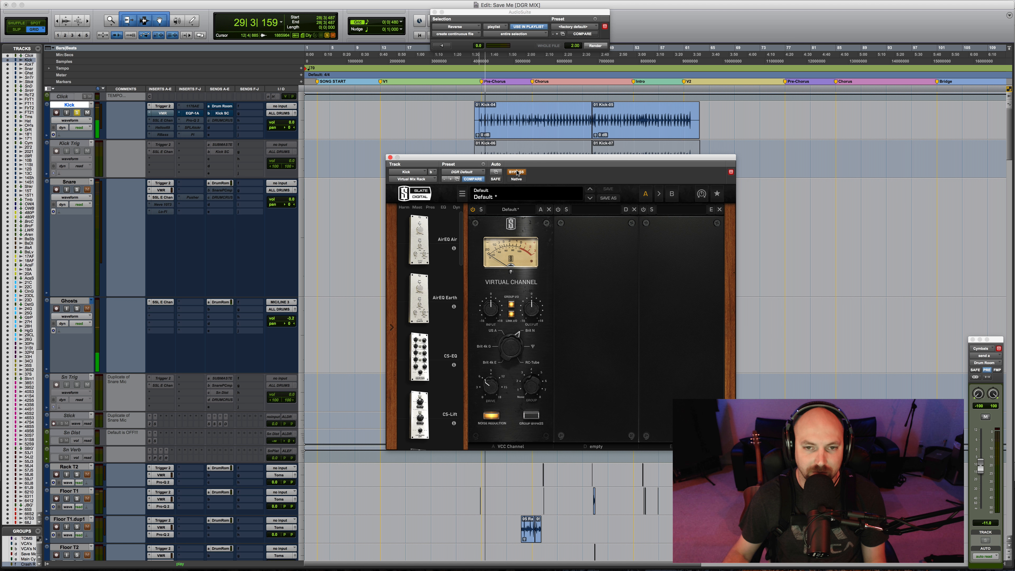
pyautogui.click(517, 171)
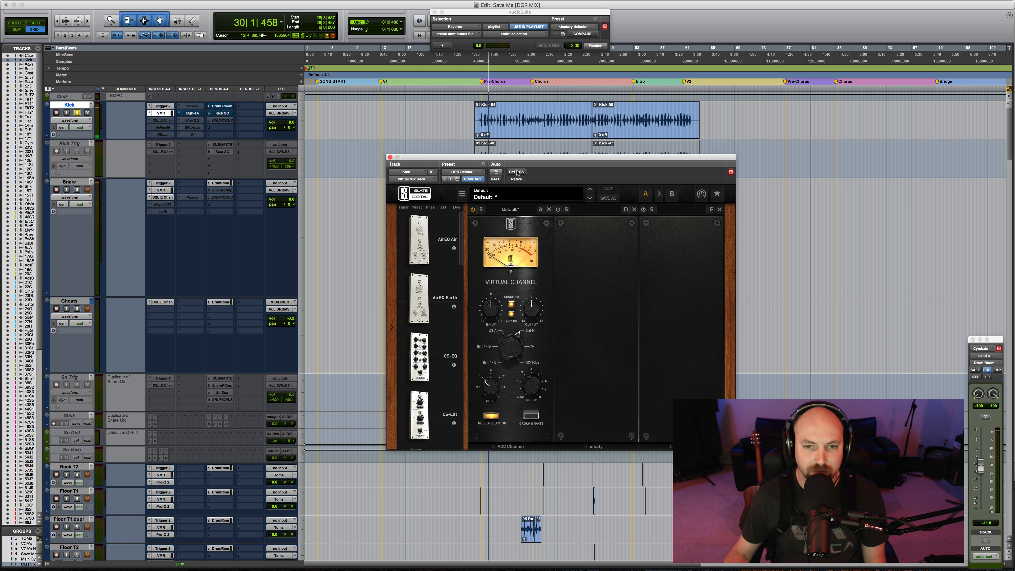
pyautogui.press('space')
# Activate the EQP-1A equalizer on the Kick track and compare it bypassed and active during playback, leaving it active
pyautogui.click(191, 113)
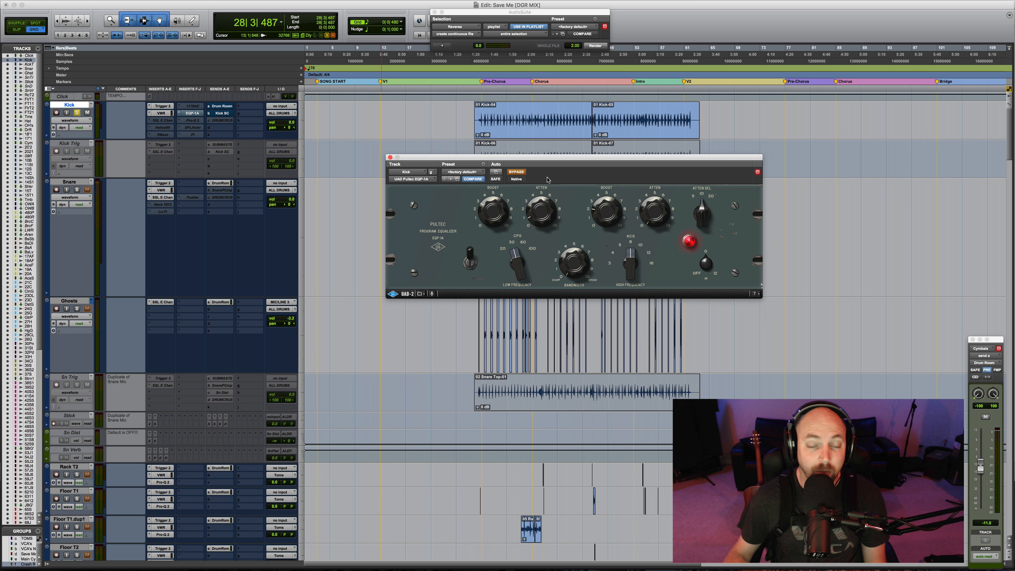
pyautogui.click(516, 173)
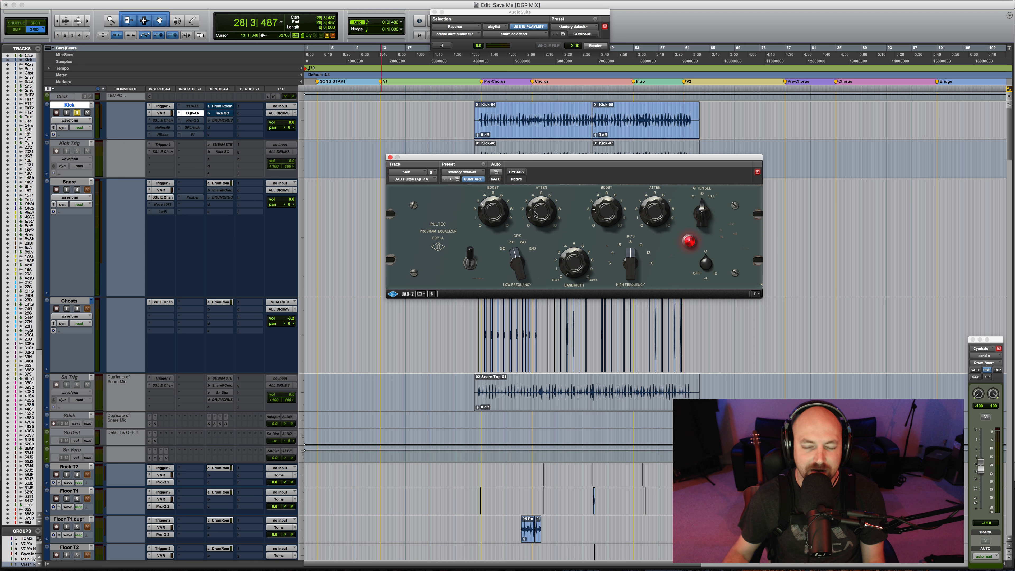
pyautogui.press('space')
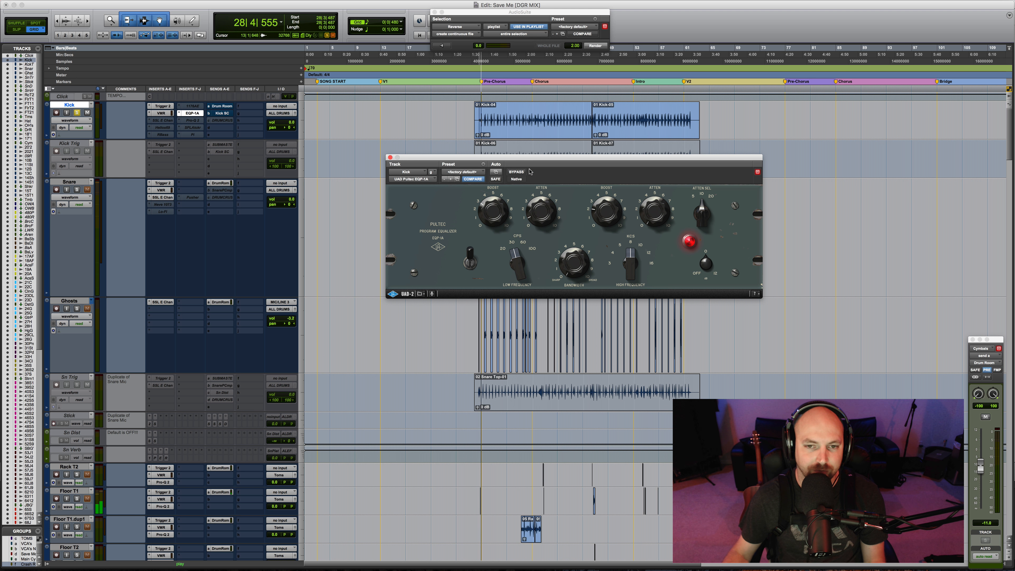
pyautogui.click(516, 172)
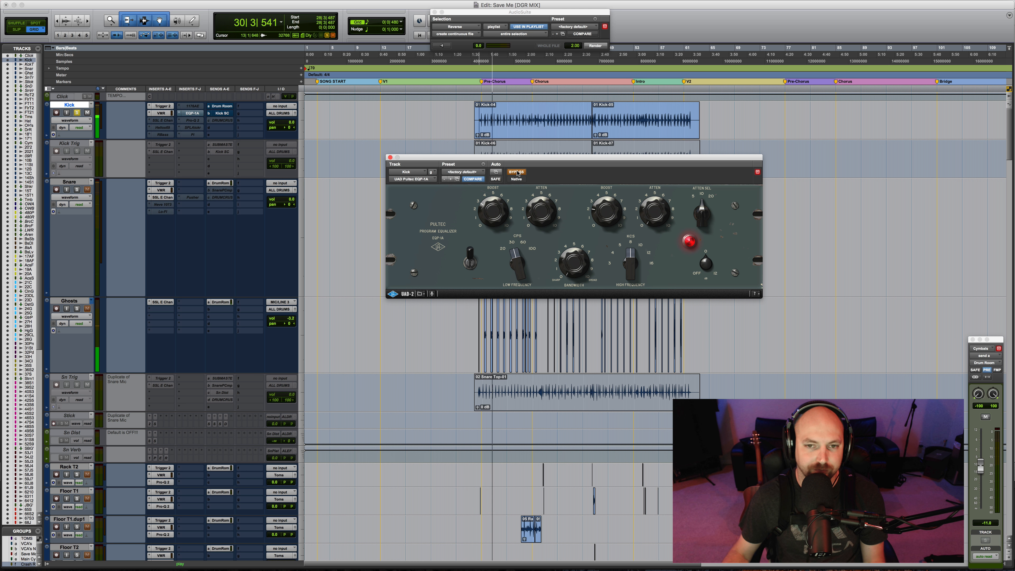
pyautogui.click(516, 172)
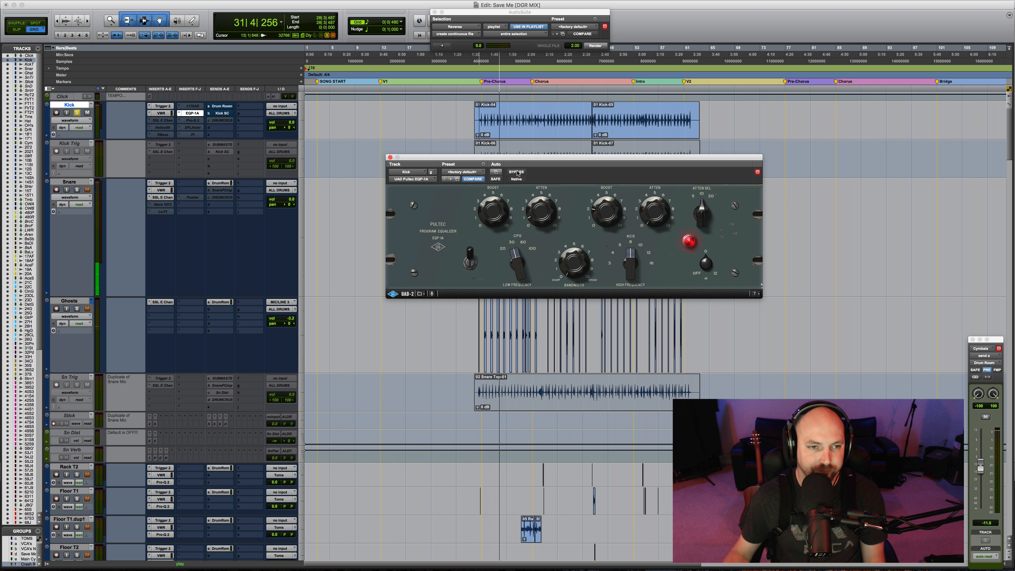
pyautogui.press('space')
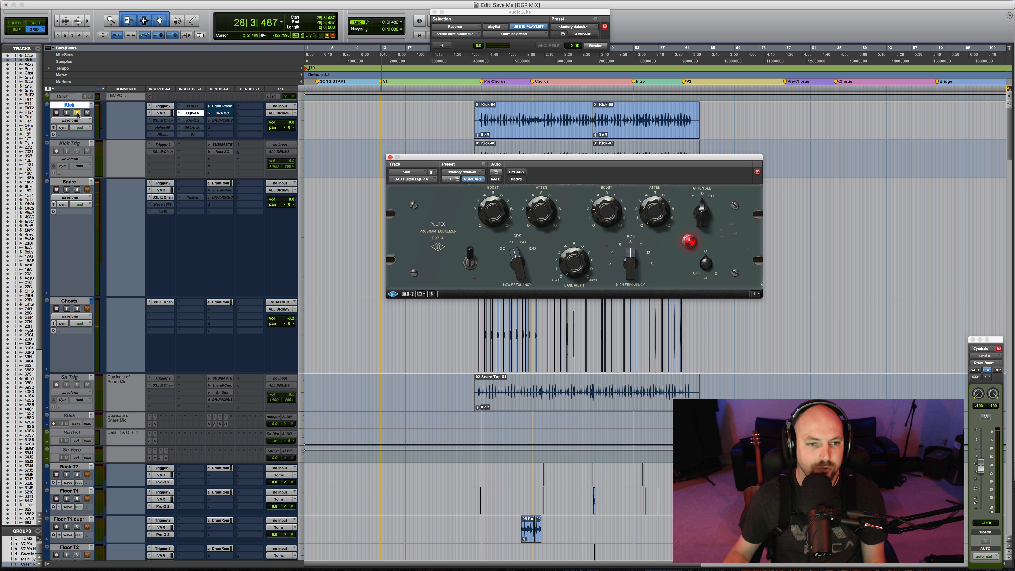
# Unsolo the Kick track, close its equalizer window and open Trigger 2 on the Snare track
pyautogui.click(77, 113)
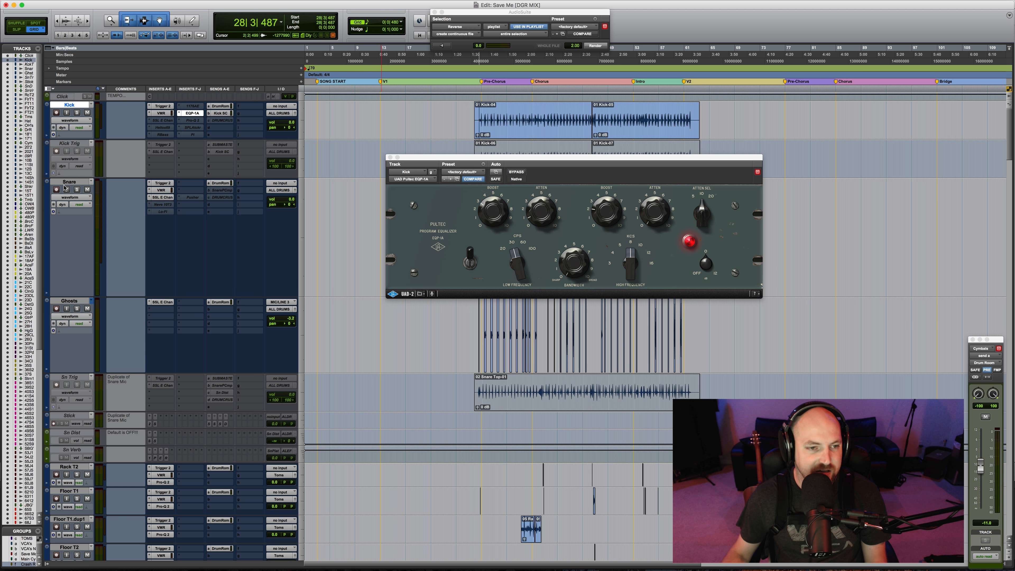
pyautogui.click(68, 183)
pyautogui.click(391, 158)
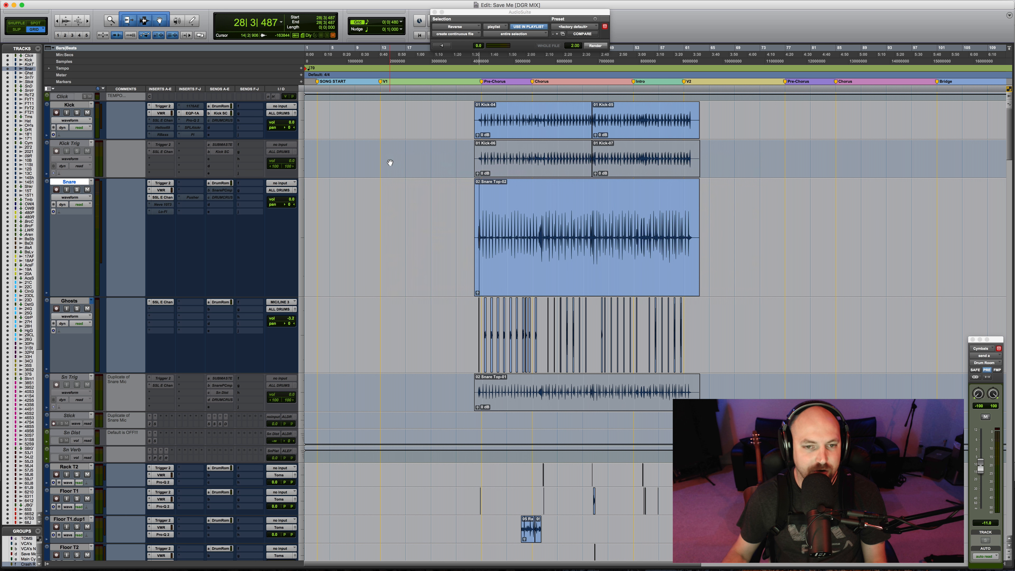
pyautogui.click(162, 183)
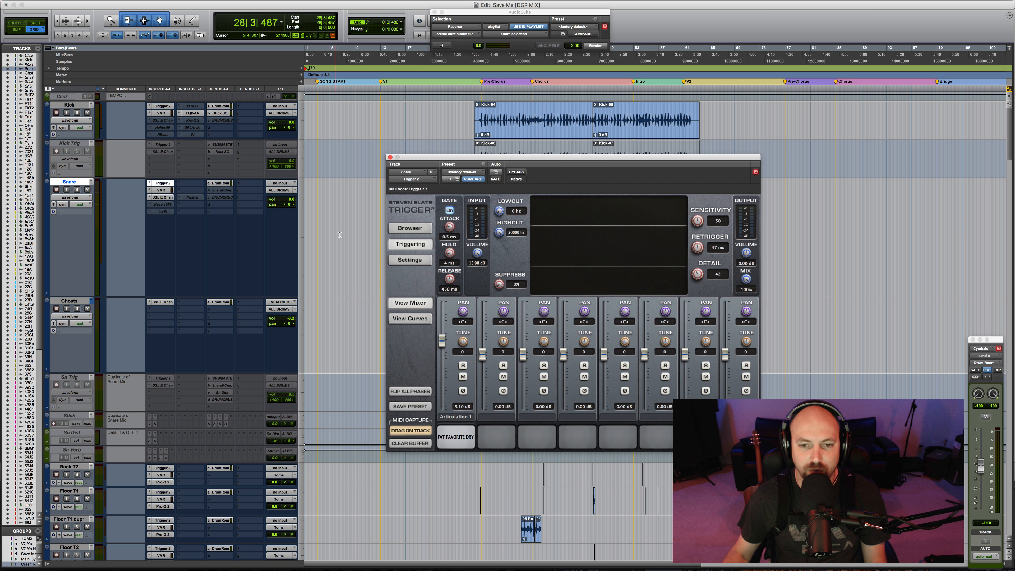
# Move the Trigger 2 window off the Snare clip, locate the clip's first transients and magnify the opening hits
pyautogui.moveTo(427, 160); pyautogui.dragTo(434, 304)
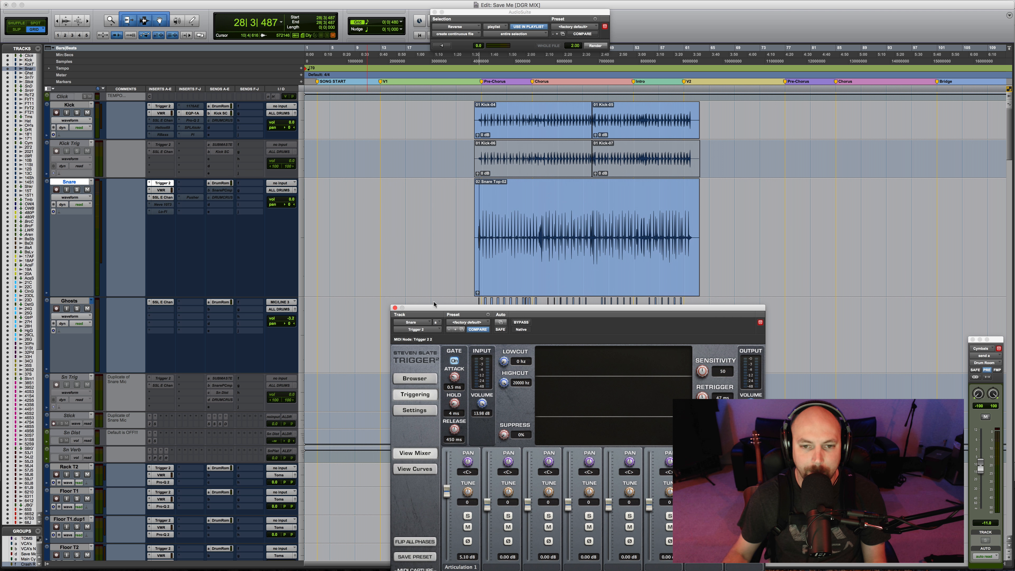
pyautogui.click(460, 223)
pyautogui.press('Tab')
pyautogui.press('Tab')
pyautogui.press('t')
pyautogui.press('t')
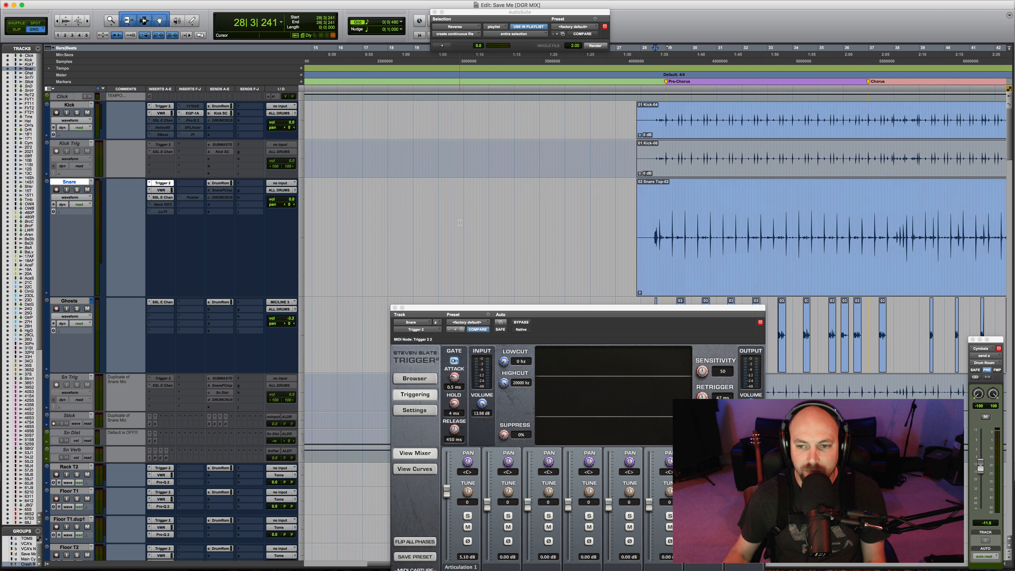
pyautogui.press('t')
pyautogui.press('t')
pyautogui.press('t')
pyautogui.press('t')
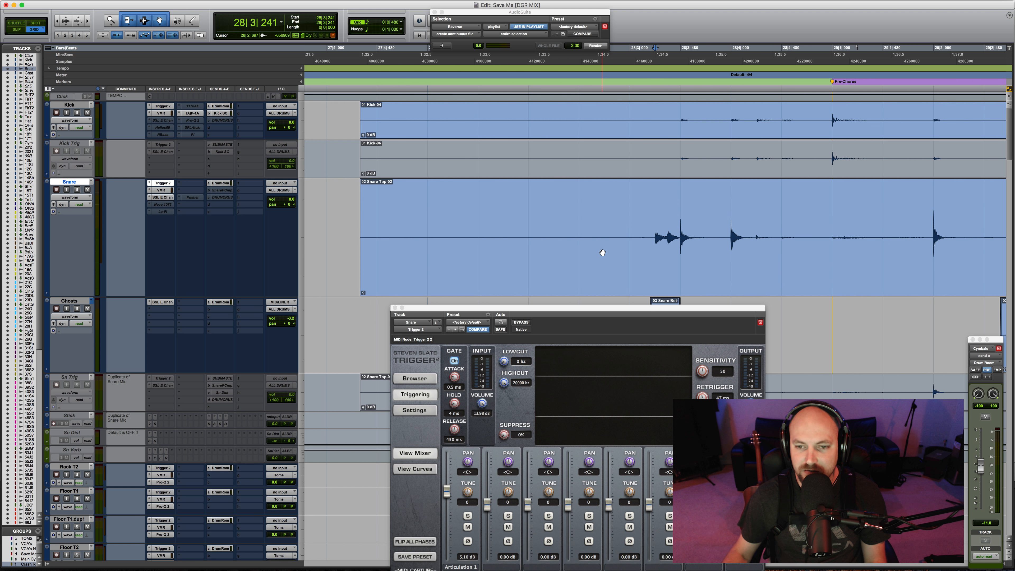
# In Slip mode, select the two small opening snare hits from their first transient up to the first full hit
pyautogui.moveTo(641, 217); pyautogui.dragTo(667, 222)
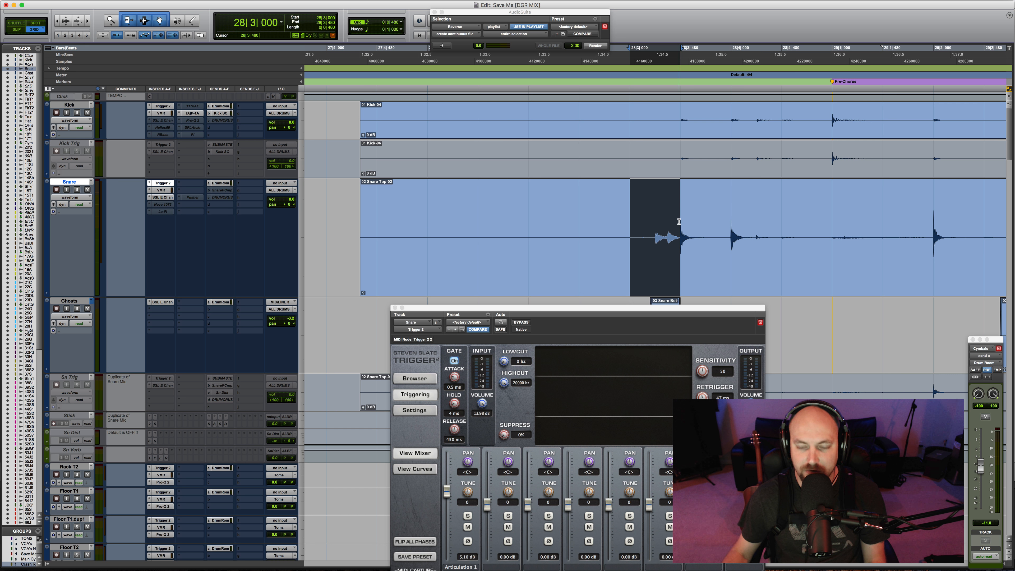
pyautogui.press('F2')
pyautogui.click(679, 222)
pyautogui.click(646, 222)
pyautogui.press('Tab')
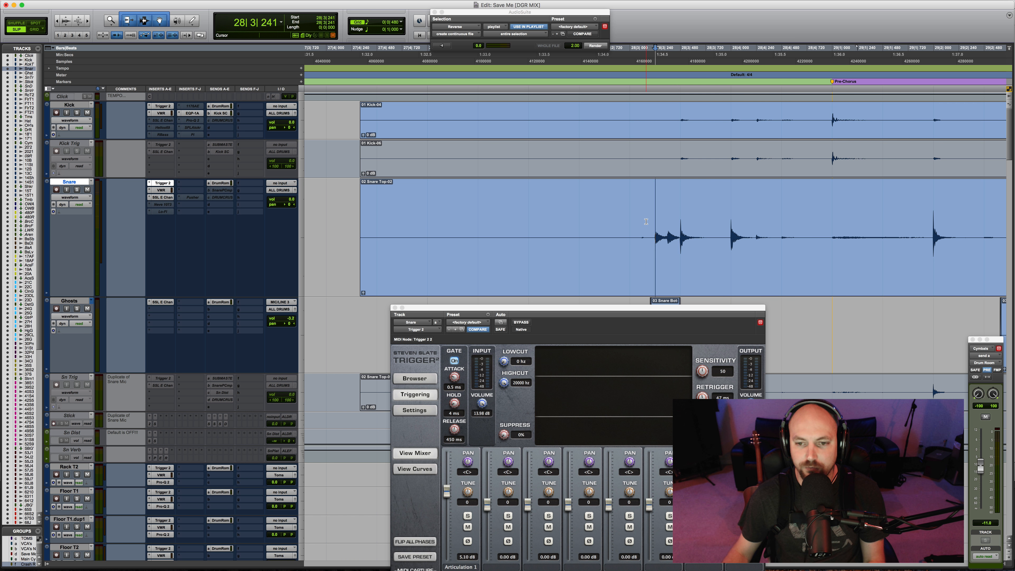
pyautogui.hotkey('shift', 'Tab')
pyautogui.hotkey('shift', 'Tab')
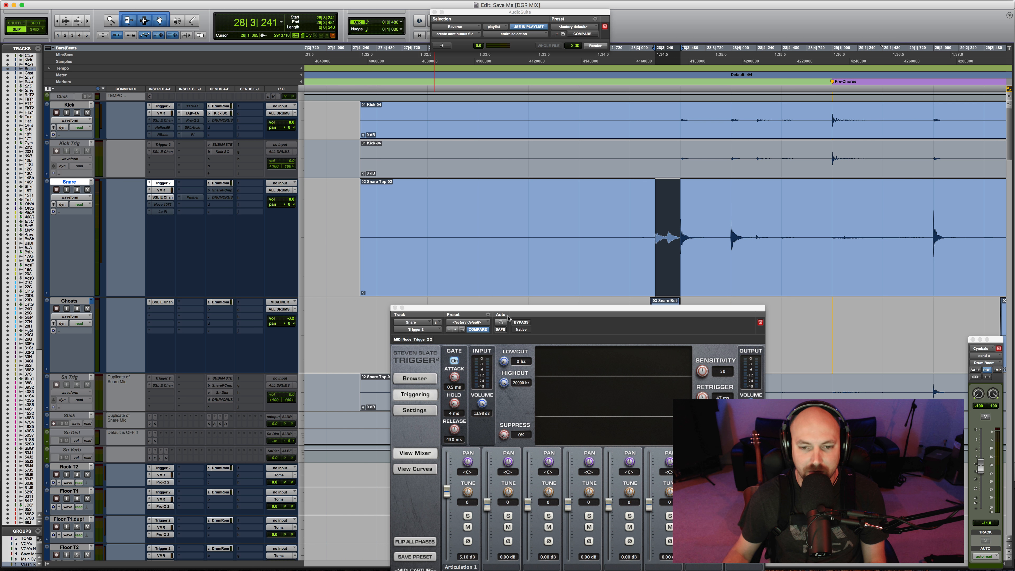
# Bring the Trigger 2 window back into full view, solo the Snare track and play back the selected opening hits
pyautogui.moveTo(494, 309); pyautogui.dragTo(346, 121)
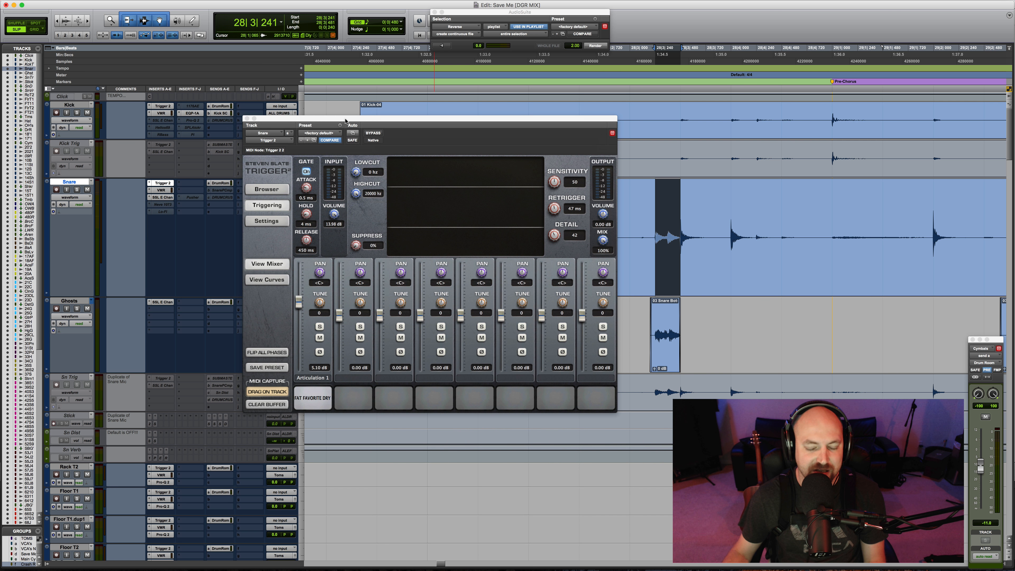
pyautogui.press('space')
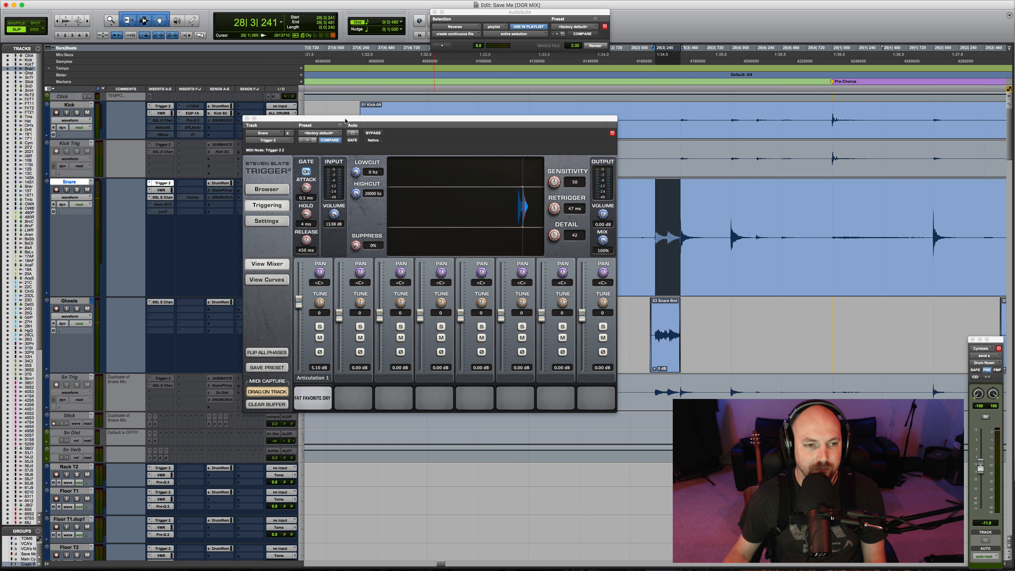
pyautogui.hotkey('shift', 's')
pyautogui.press('space')
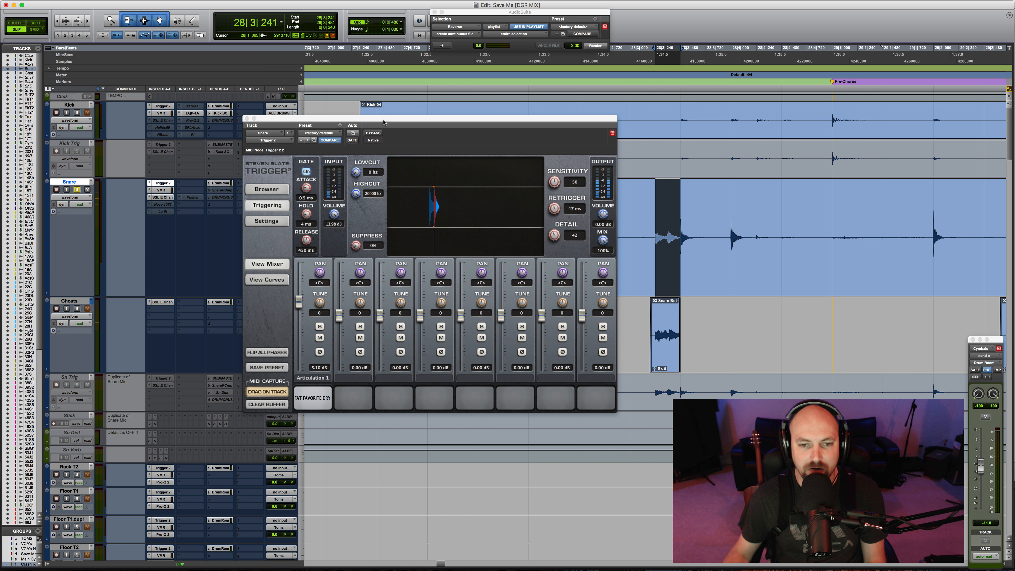
# Place the playback cursor at 29|1|778 on the Snare track and play the soloed snare while watching Trigger 2's triggering display
pyautogui.press('r')
pyautogui.press('r')
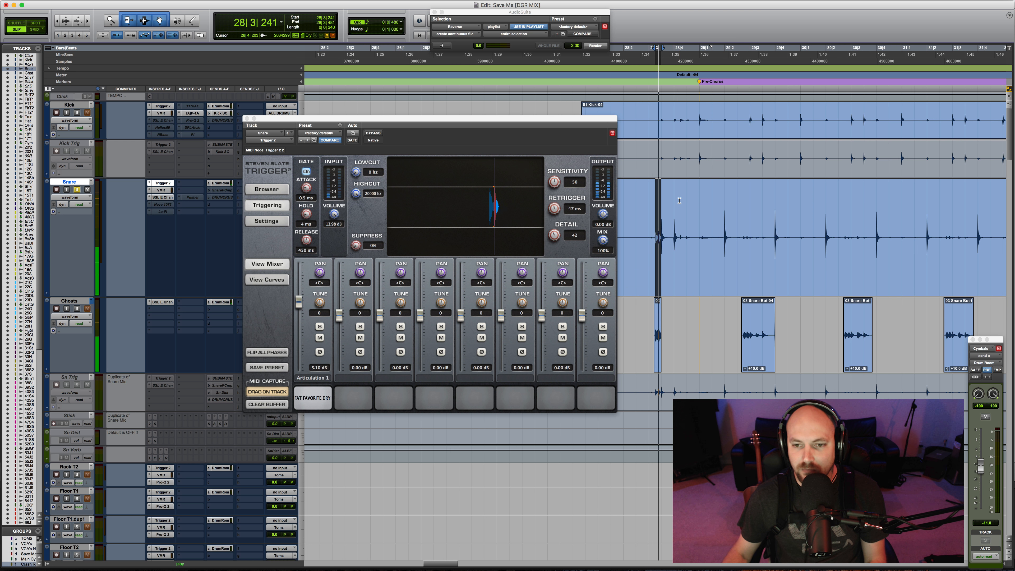
pyautogui.press('r')
pyautogui.click(644, 211)
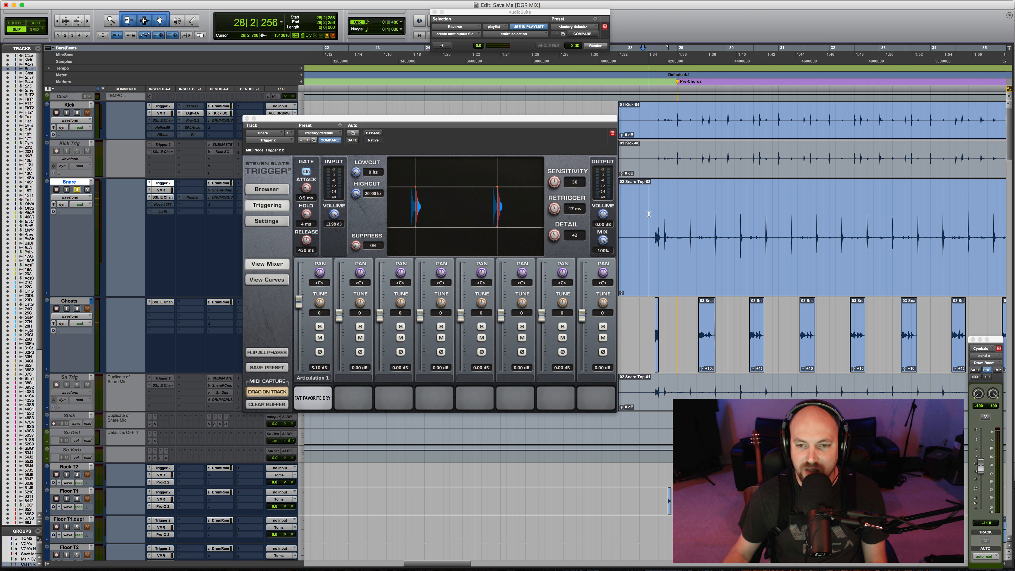
pyautogui.click(648, 325)
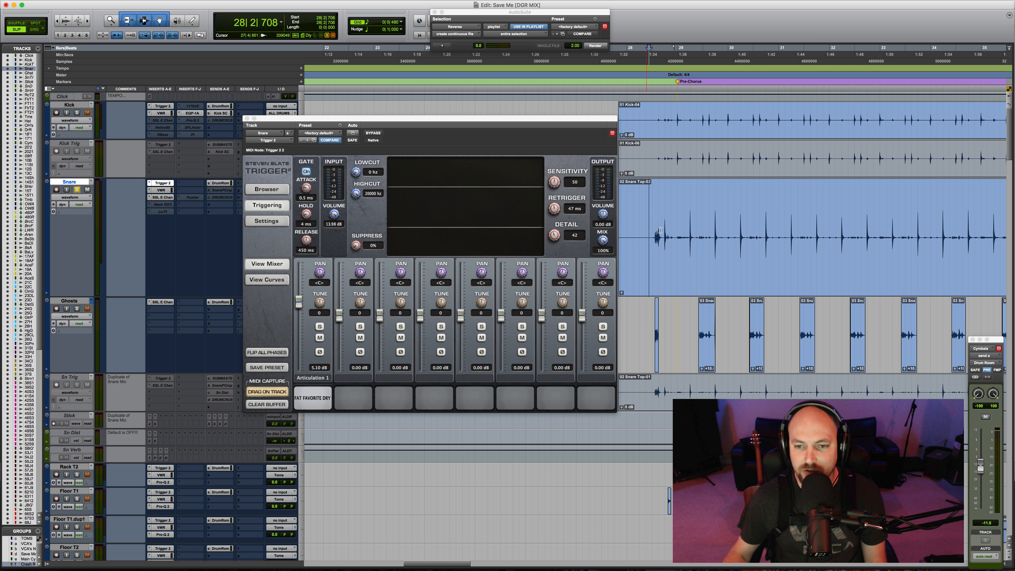
pyautogui.click(687, 232)
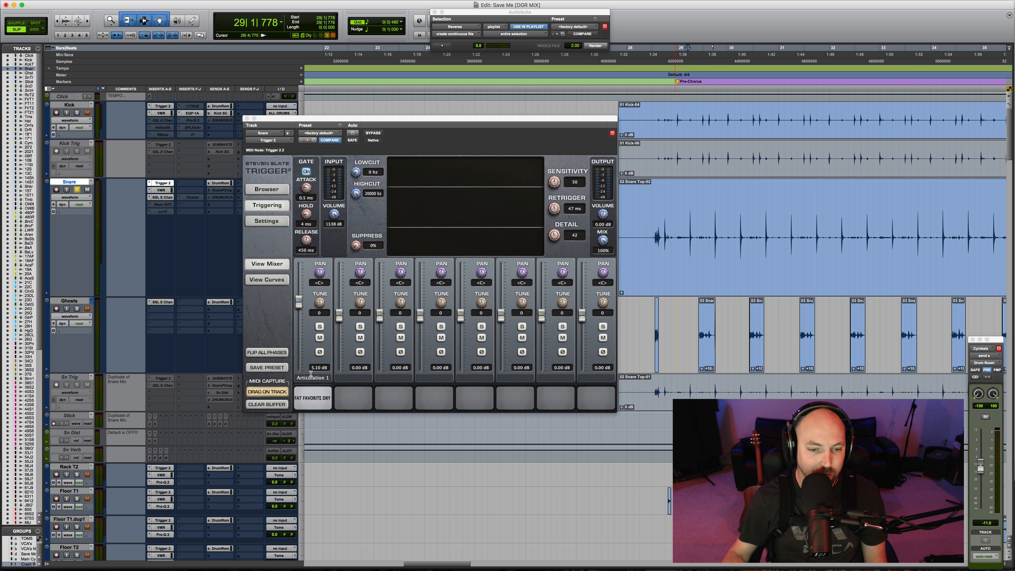
pyautogui.click(308, 390)
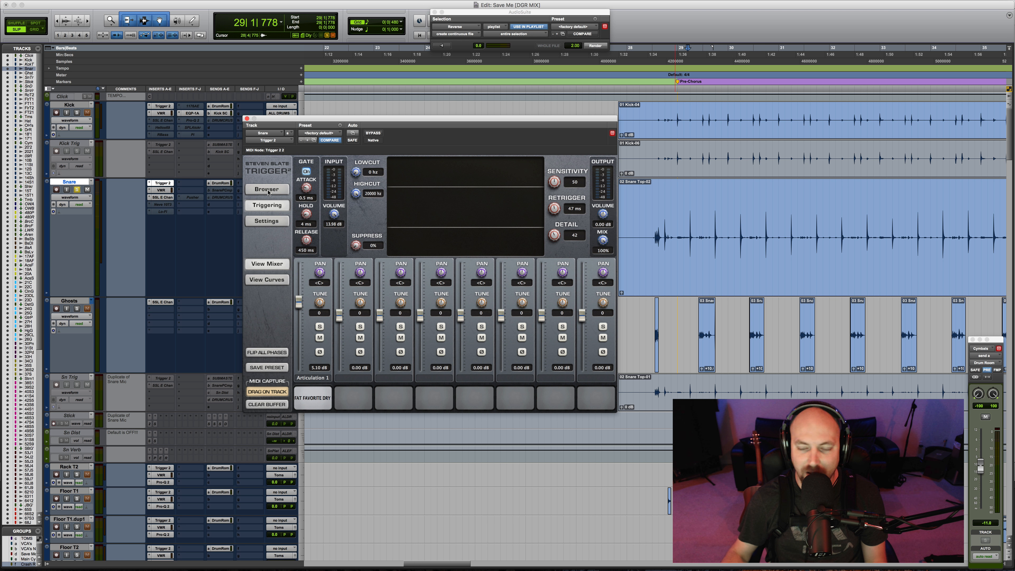
pyautogui.press('space')
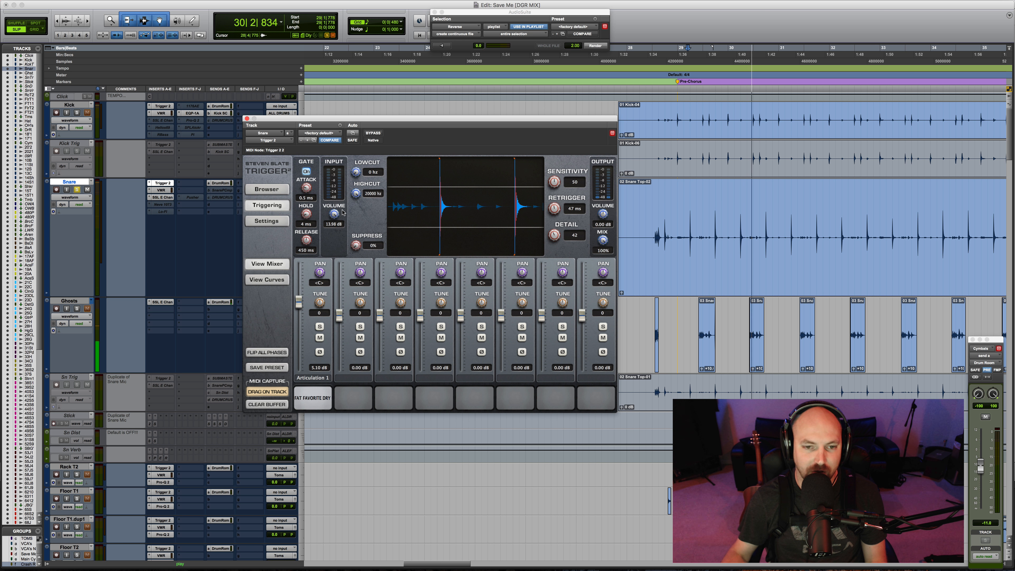
pyautogui.press('space')
# Show the Snare's Trigger 2 curves, and inspect the track's VMR and SSL E Channel Strip settings
pyautogui.click(267, 280)
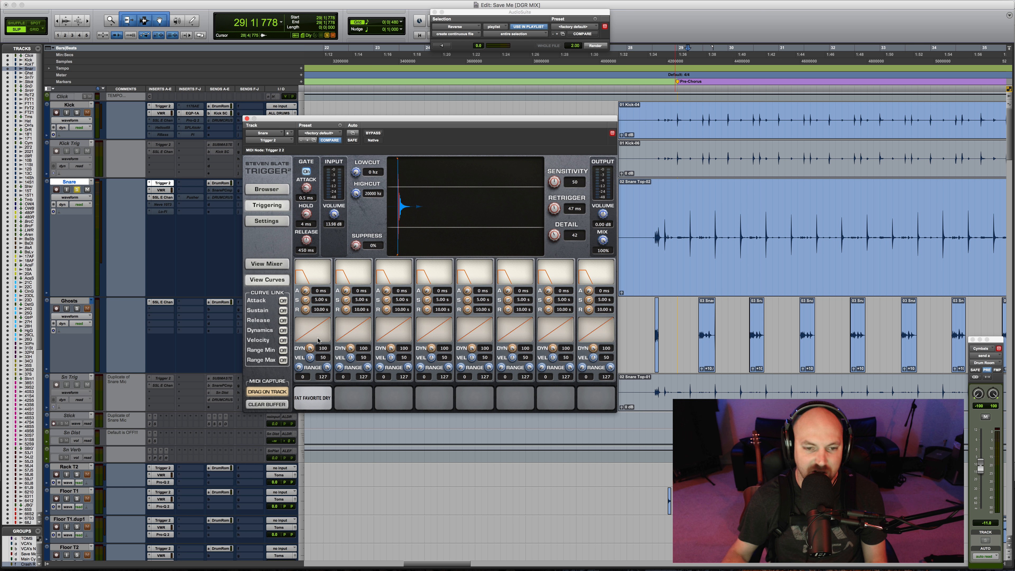
pyautogui.click(161, 190)
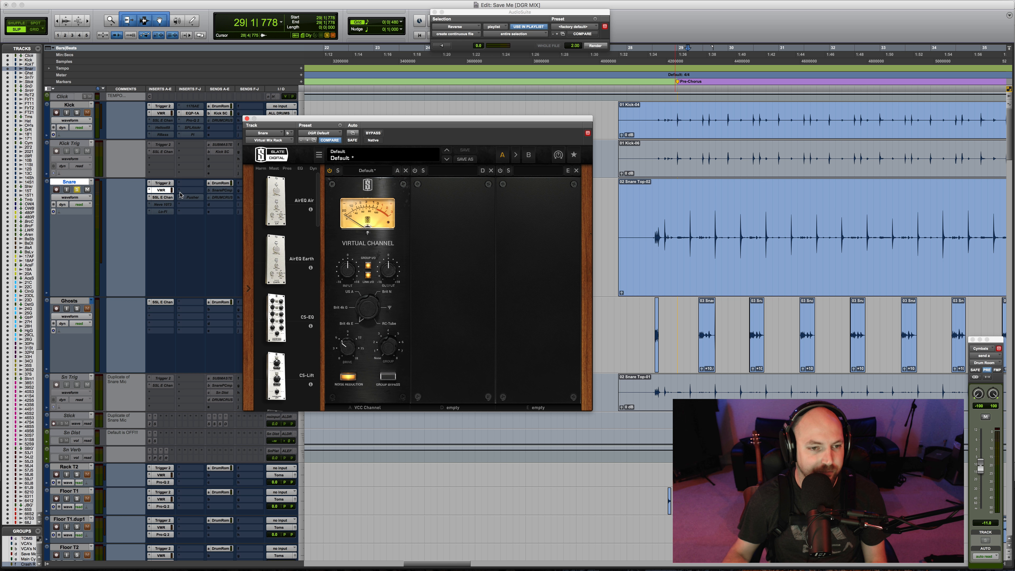
pyautogui.click(161, 197)
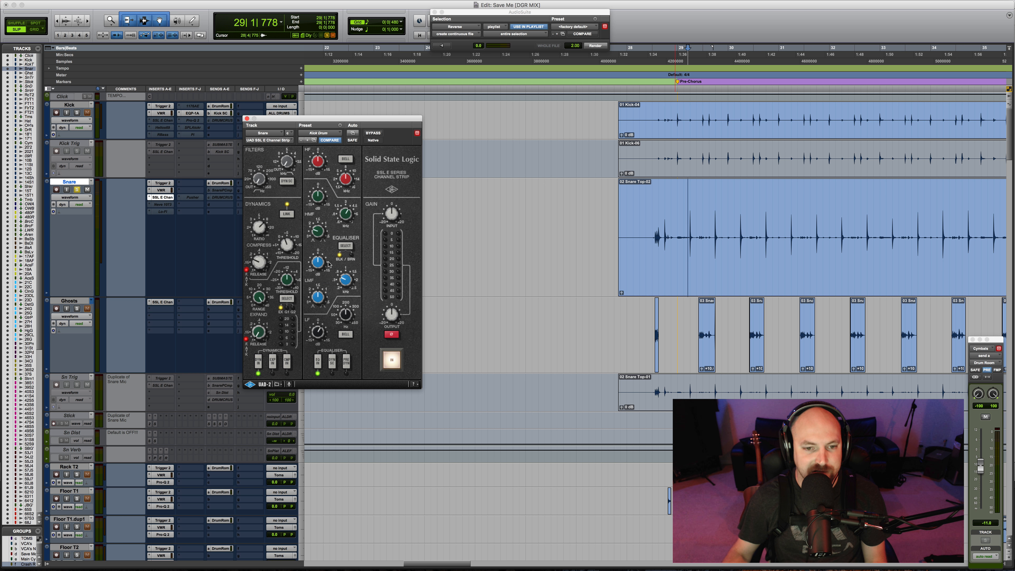
# Compare the Snare's SSL E Channel Strip bypassed and active during playback, leave it active and close its window
pyautogui.press('space')
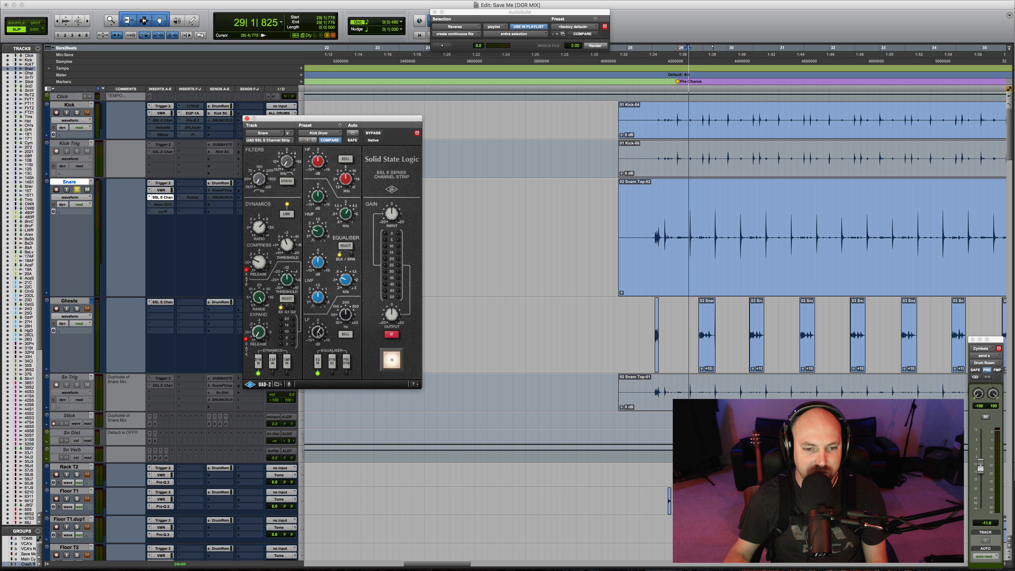
pyautogui.press('space')
pyautogui.click(374, 133)
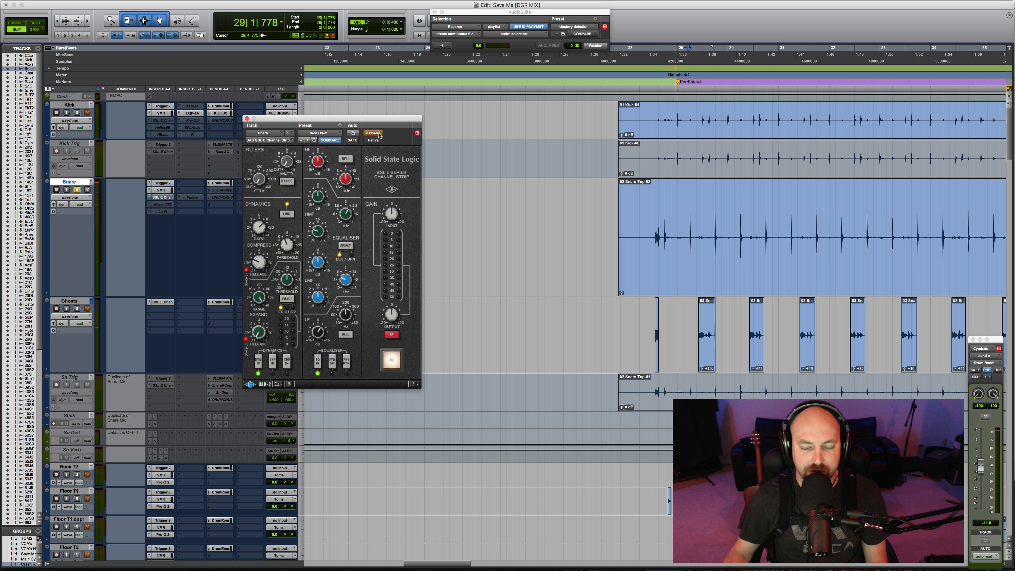
pyautogui.press('space')
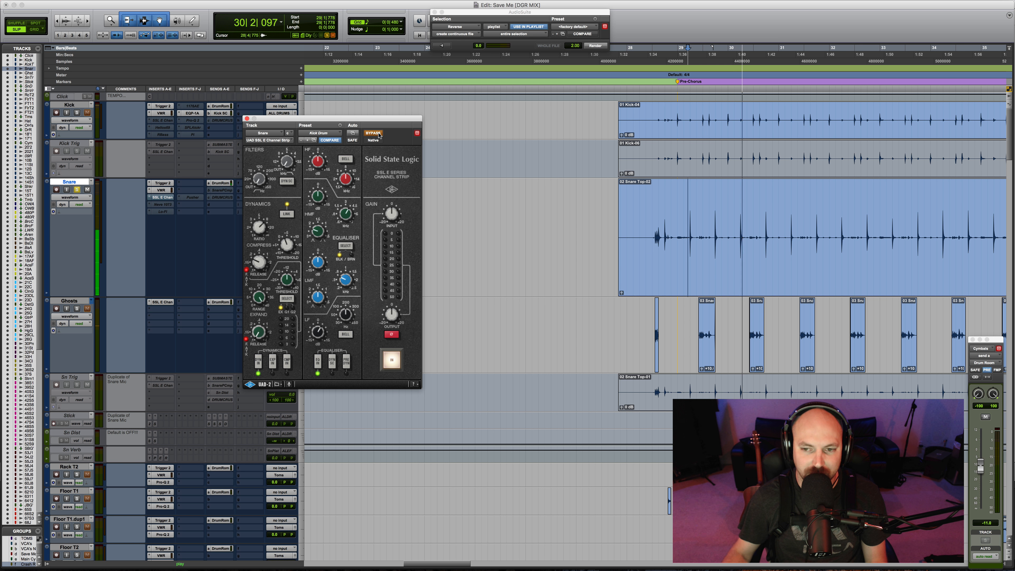
pyautogui.click(379, 136)
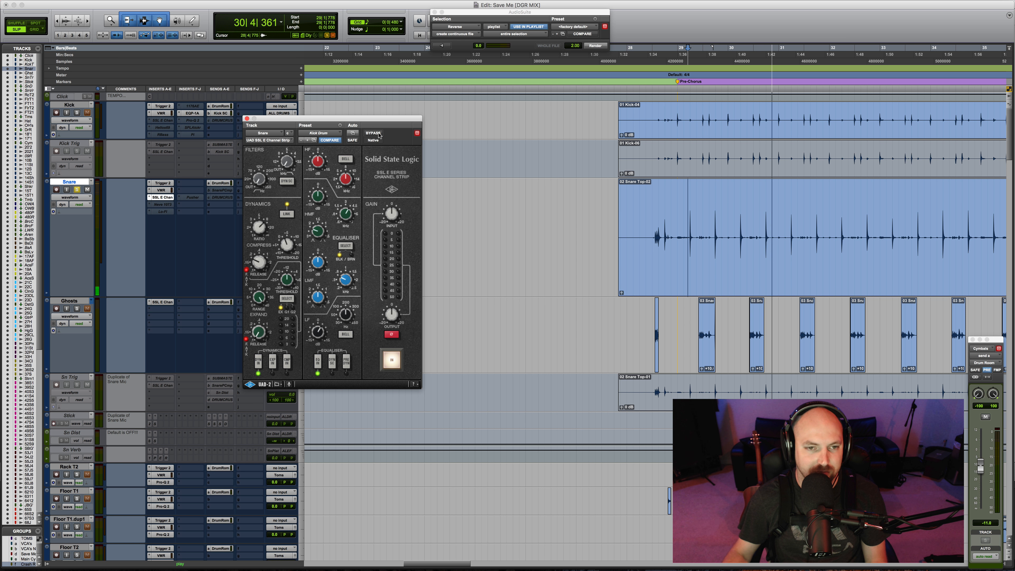
pyautogui.press('space')
pyautogui.click(246, 120)
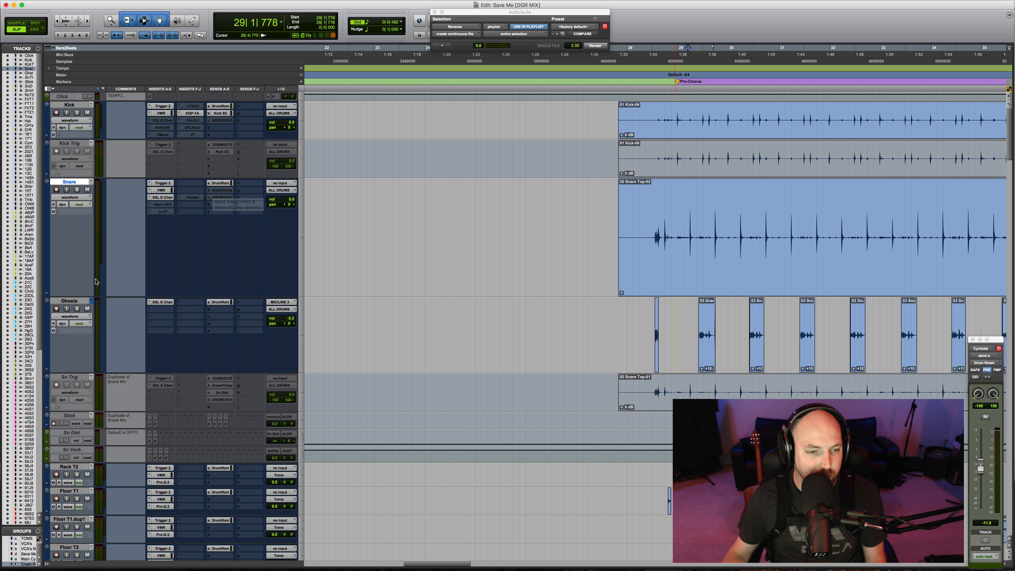
# Switch the Ghosts track to its Ghosts.01 playlist, solo the track and play back the unedited bottom snare
pyautogui.click(75, 301)
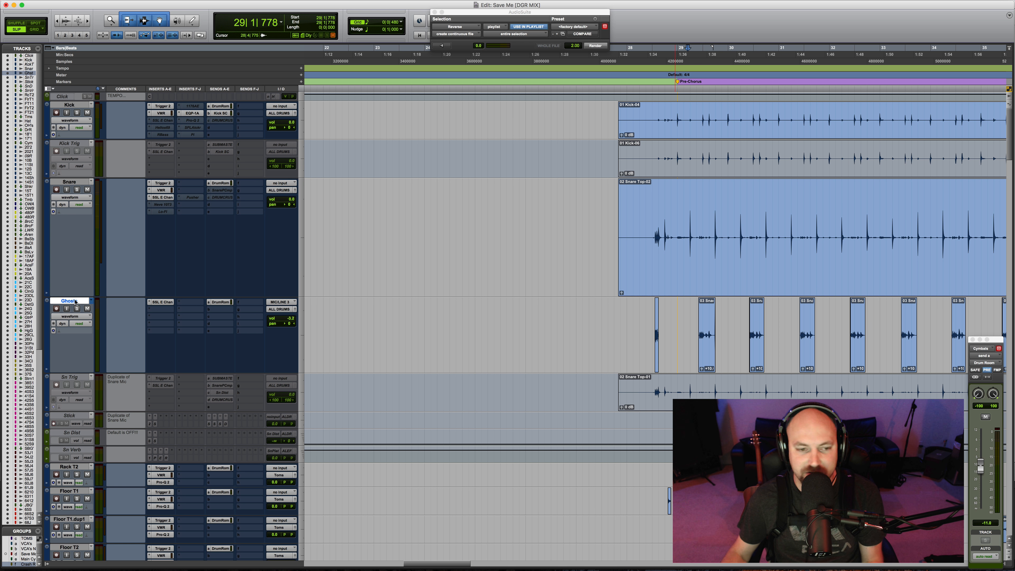
pyautogui.click(90, 300)
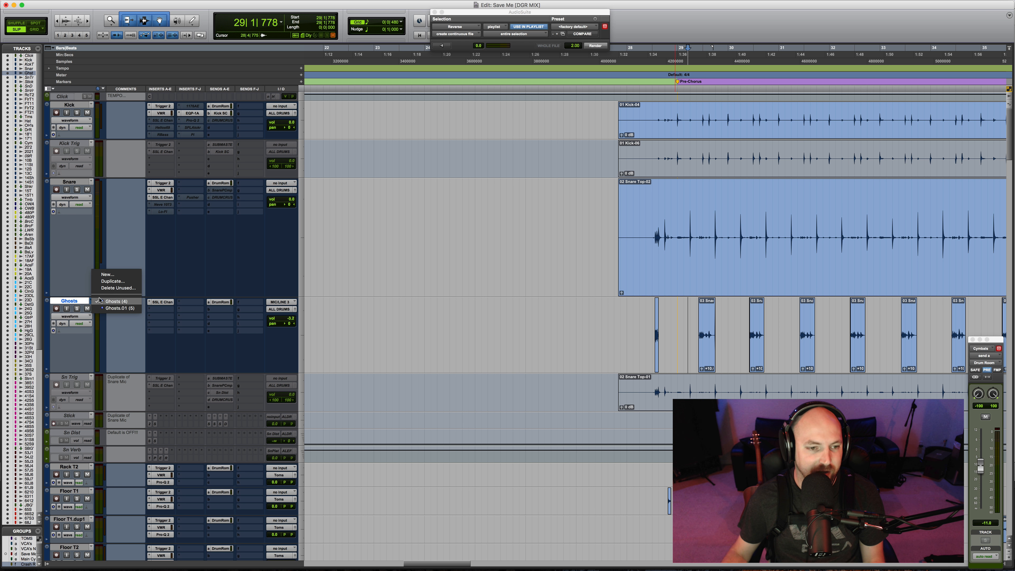
pyautogui.click(111, 308)
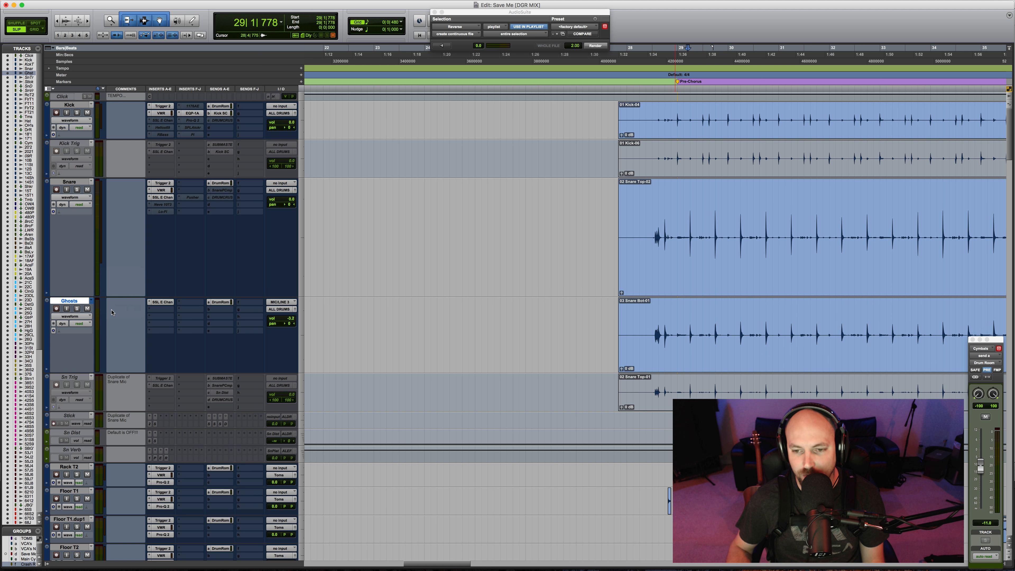
pyautogui.hotkey('shift', 's')
pyautogui.press('space')
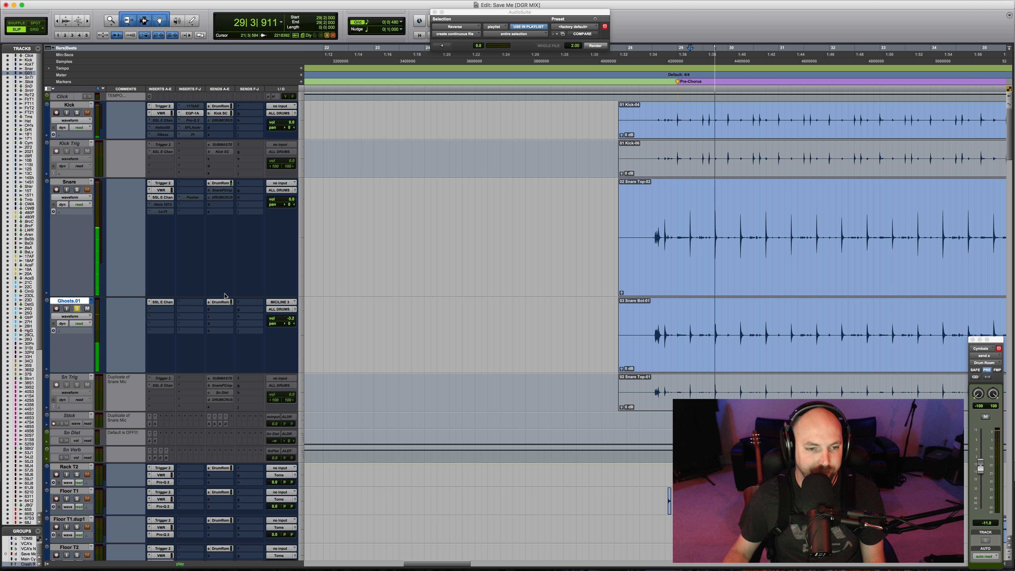
pyautogui.press('space')
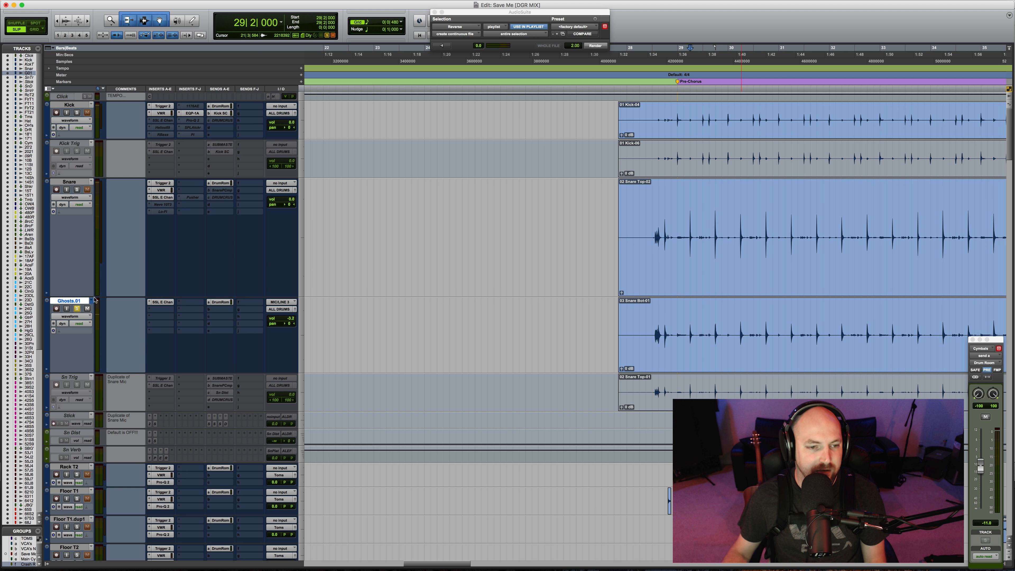
# Return the Ghosts track to its Ghosts playlist and play the edited ghost notes from just before the first clip
pyautogui.click(92, 301)
pyautogui.click(107, 296)
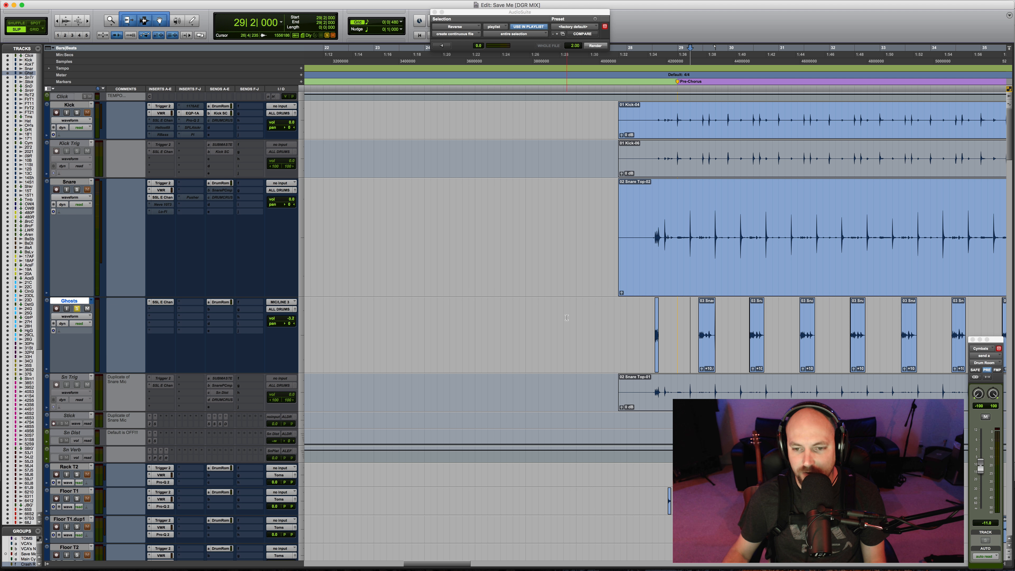
pyautogui.click(653, 325)
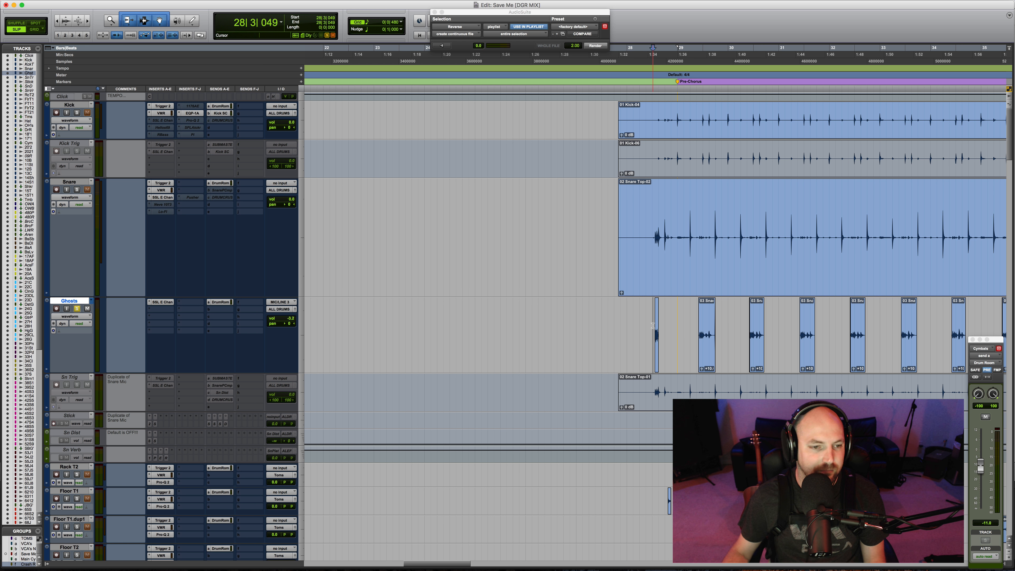
pyautogui.press('space')
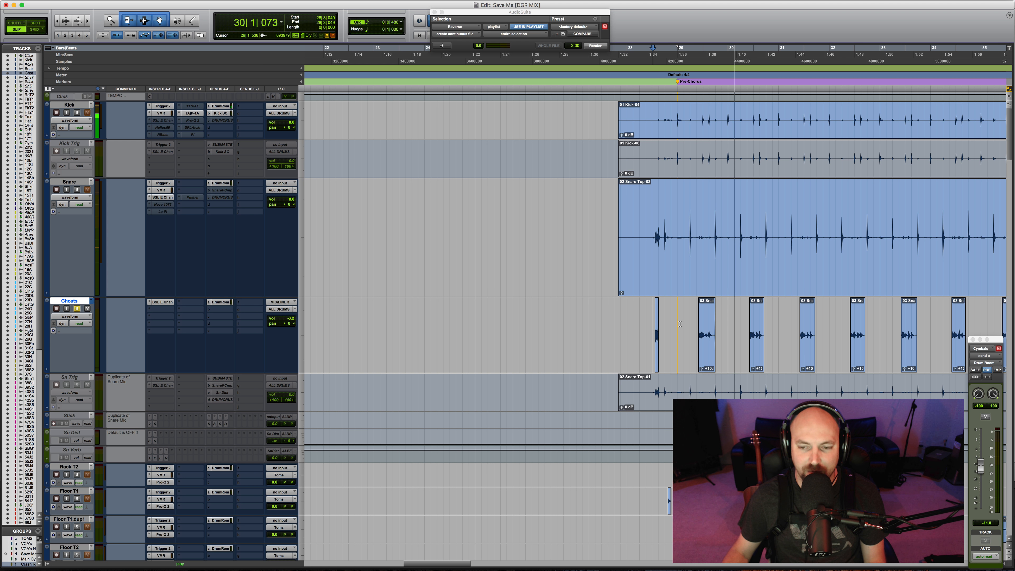
pyautogui.press('space')
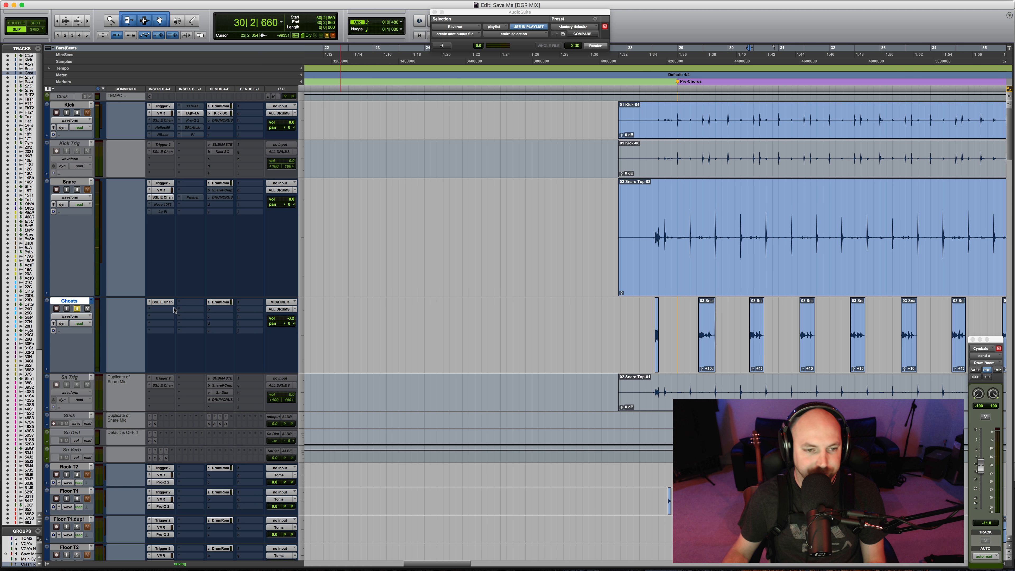
# Open the SSL E Channel Strip on the Ghosts track and play back the soloed track from 28|2|648
pyautogui.click(164, 302)
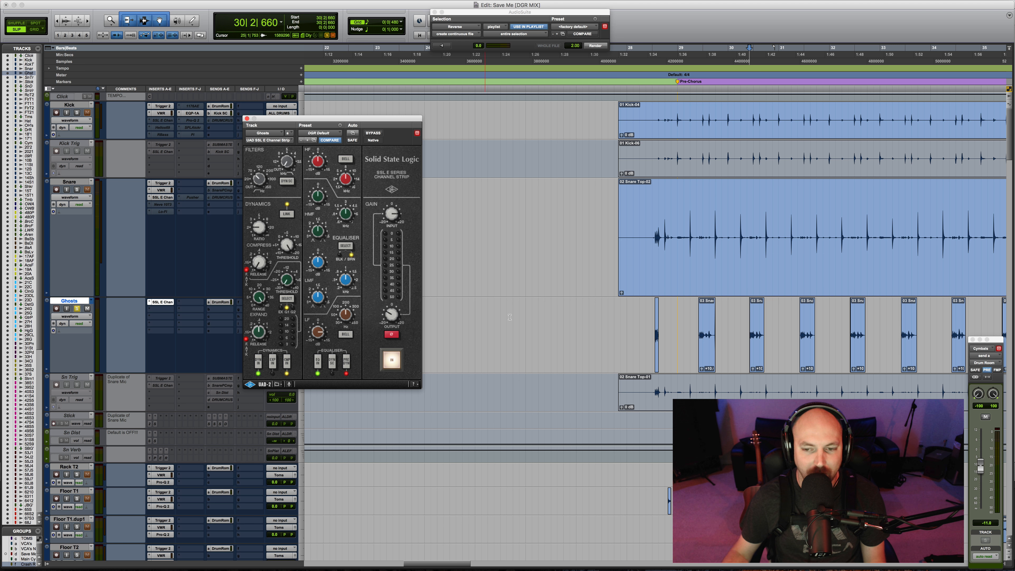
pyautogui.click(648, 322)
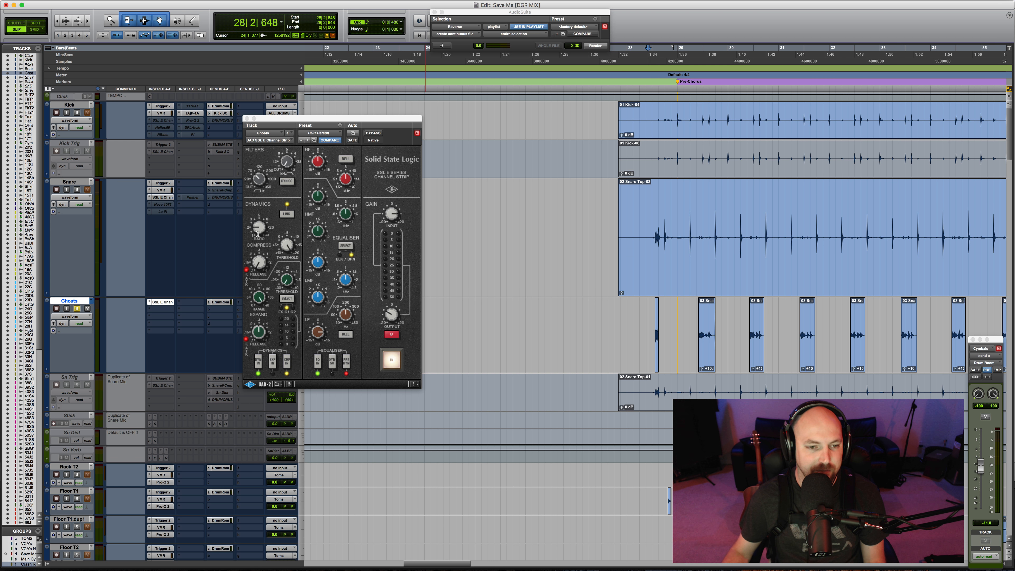
pyautogui.press('space')
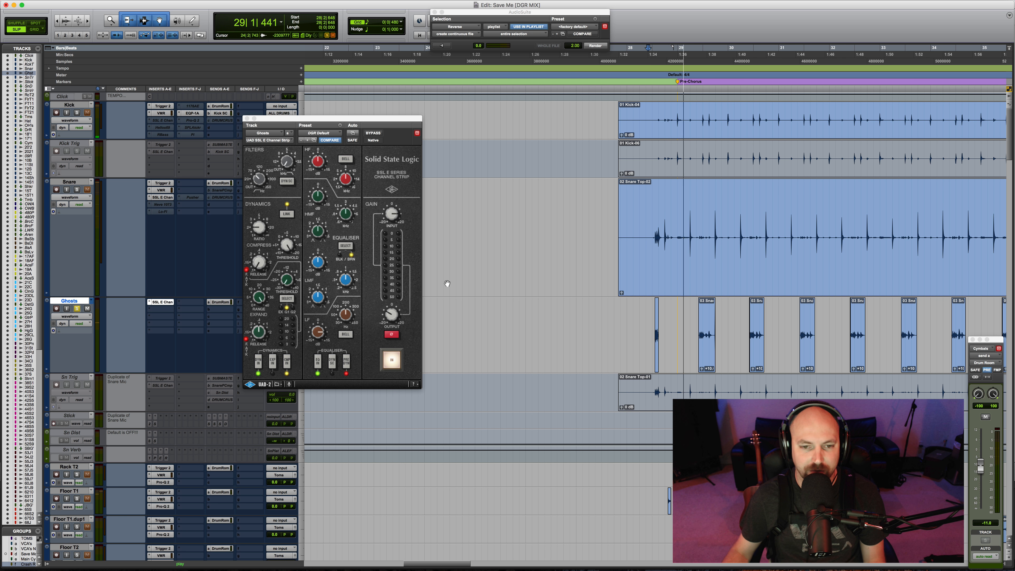
# Compare the Ghosts track's SSL E Channel Strip bypassed and active during playback from 29|1|598, leave it active and close its window
pyautogui.press('space')
pyautogui.click(376, 136)
pyautogui.click(686, 326)
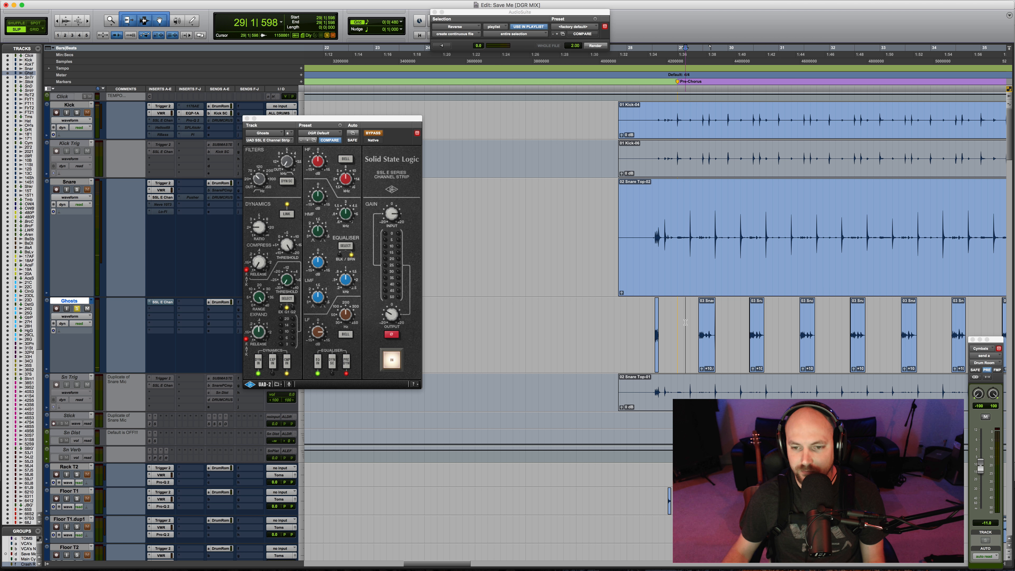
pyautogui.press('Tab')
pyautogui.press('space')
pyautogui.press('space')
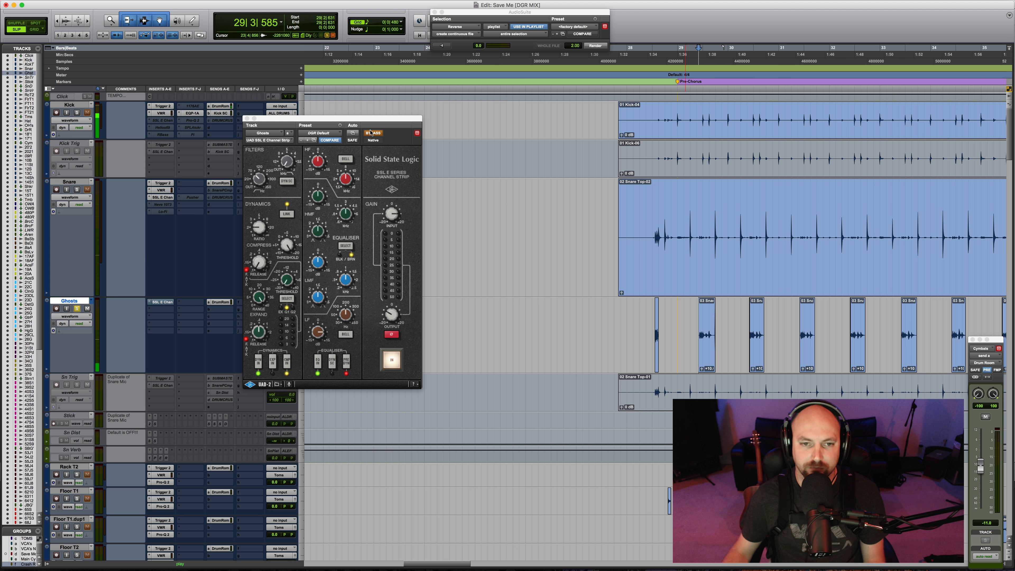
pyautogui.press('space')
pyautogui.click(371, 134)
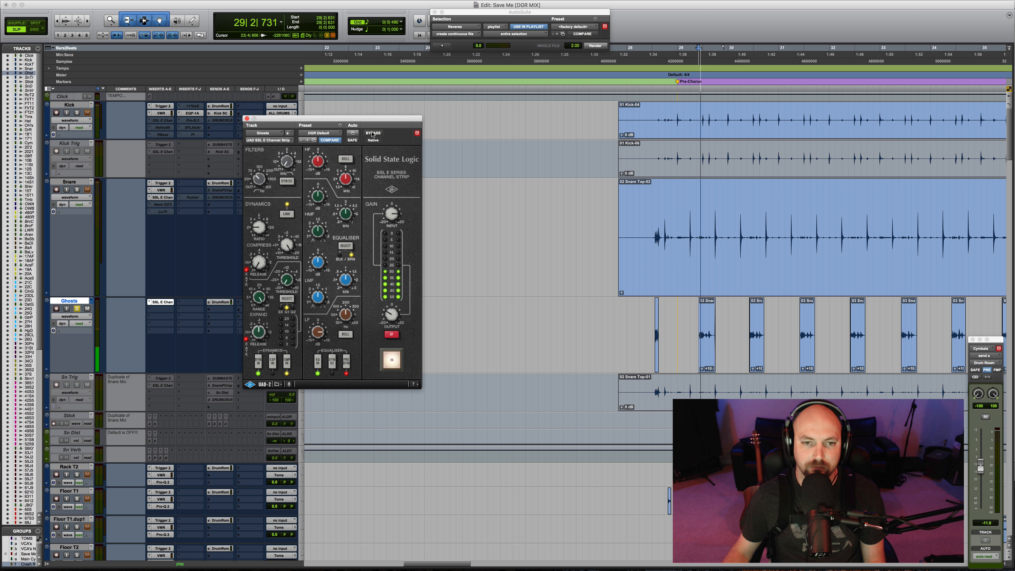
pyautogui.press('space')
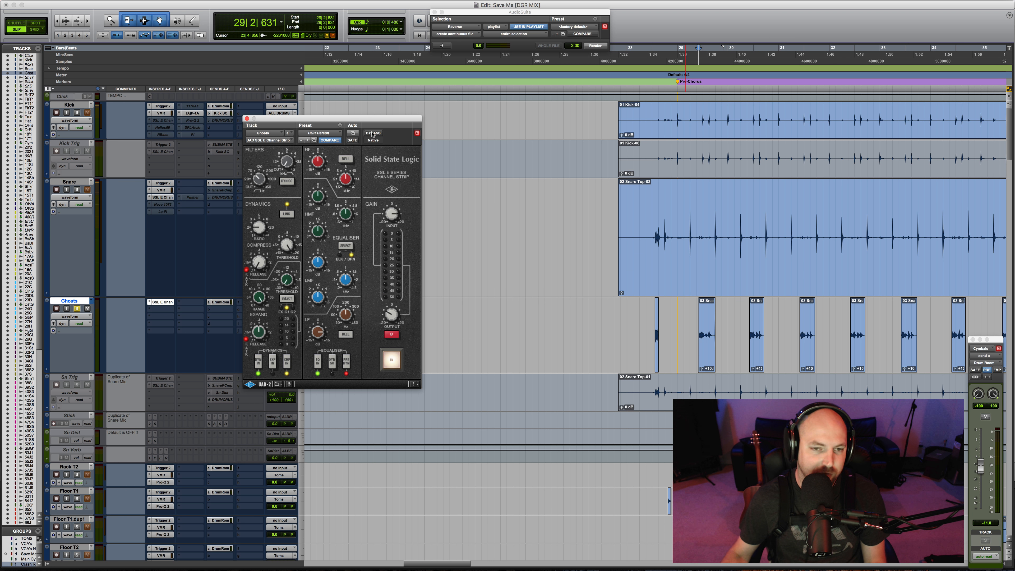
pyautogui.click(246, 119)
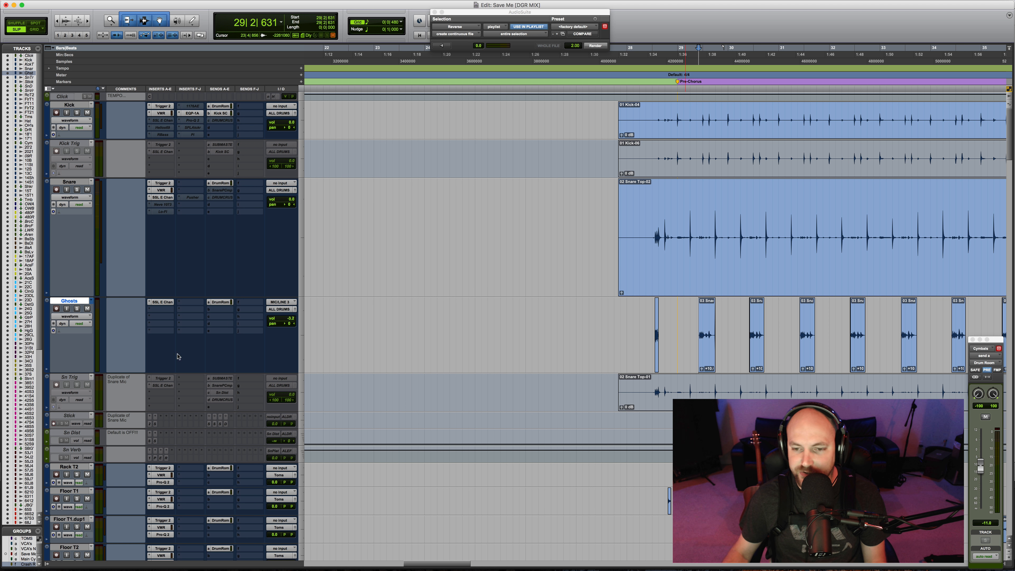
# Place the edit cursor at 28|2|648 on the Ghosts track, select the Rack T2 track and look over the tom tracks' clips
pyautogui.press('Tab')
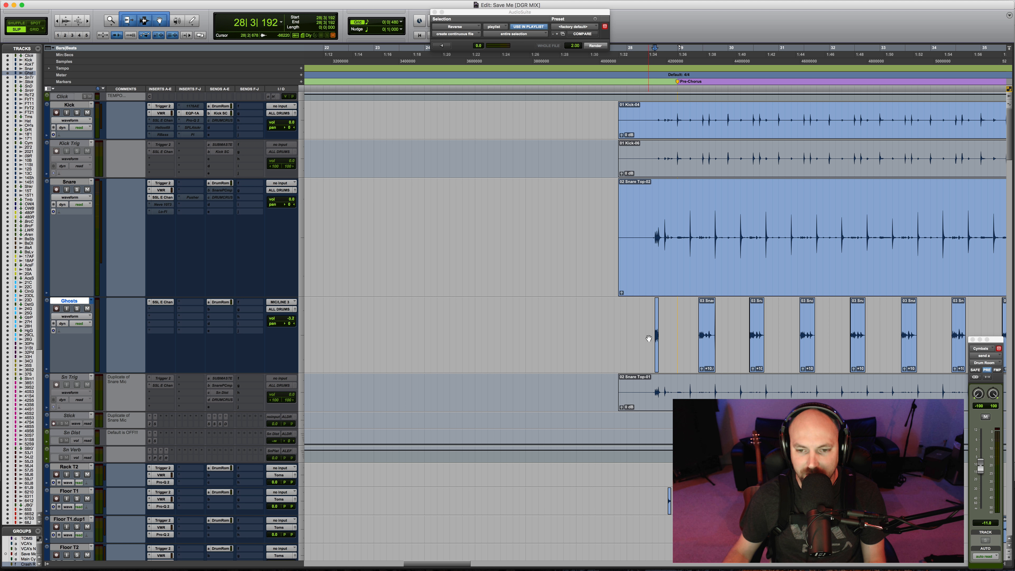
pyautogui.click(648, 329)
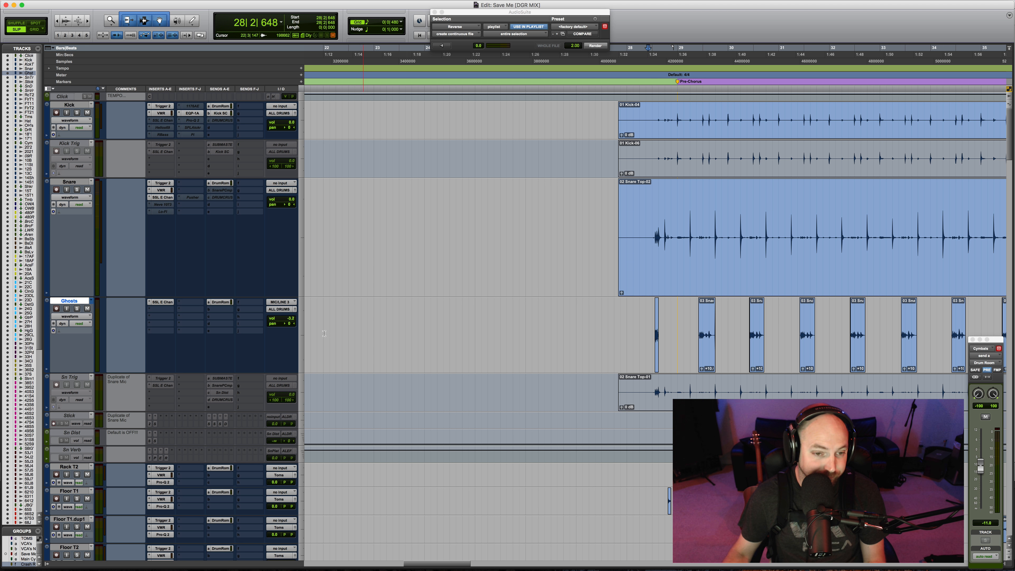
pyautogui.scroll(-10, 106, 333)
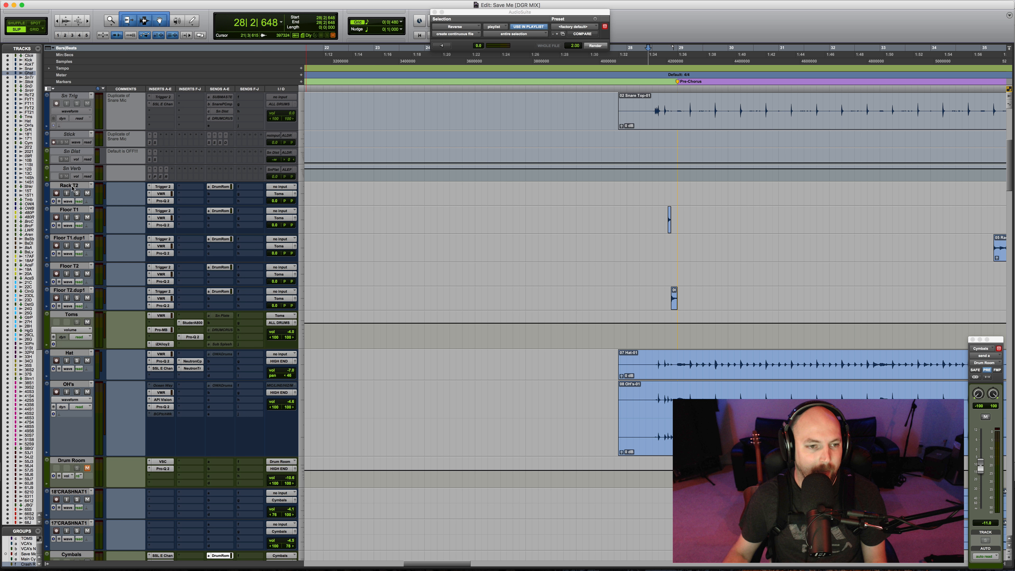
pyautogui.click(71, 186)
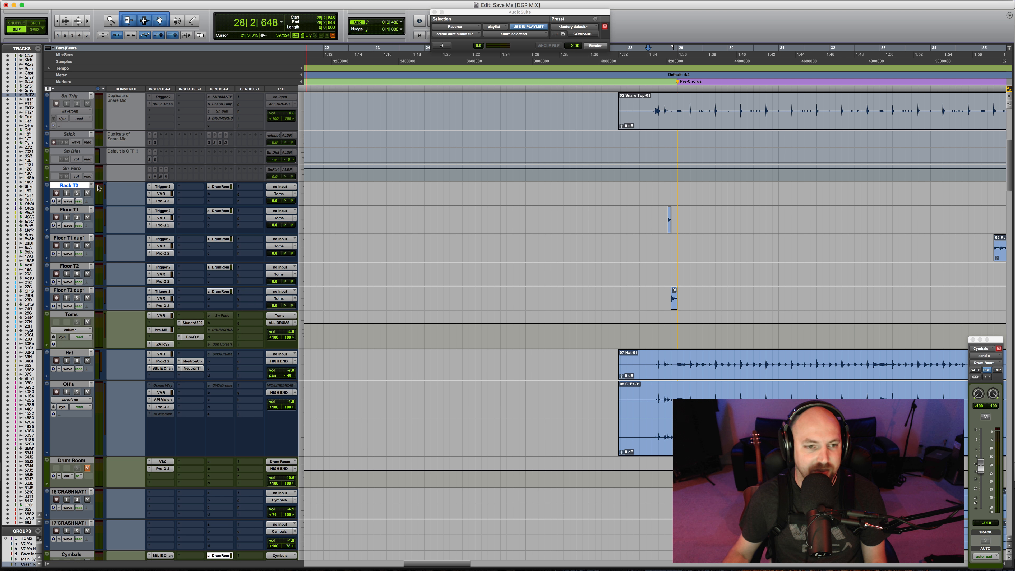
pyautogui.press('r')
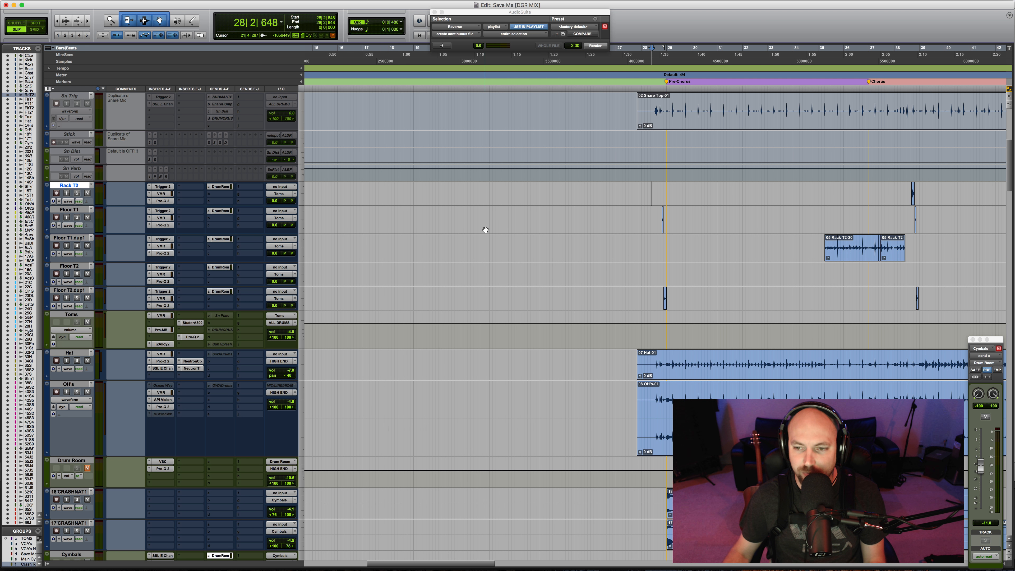
pyautogui.press('p')
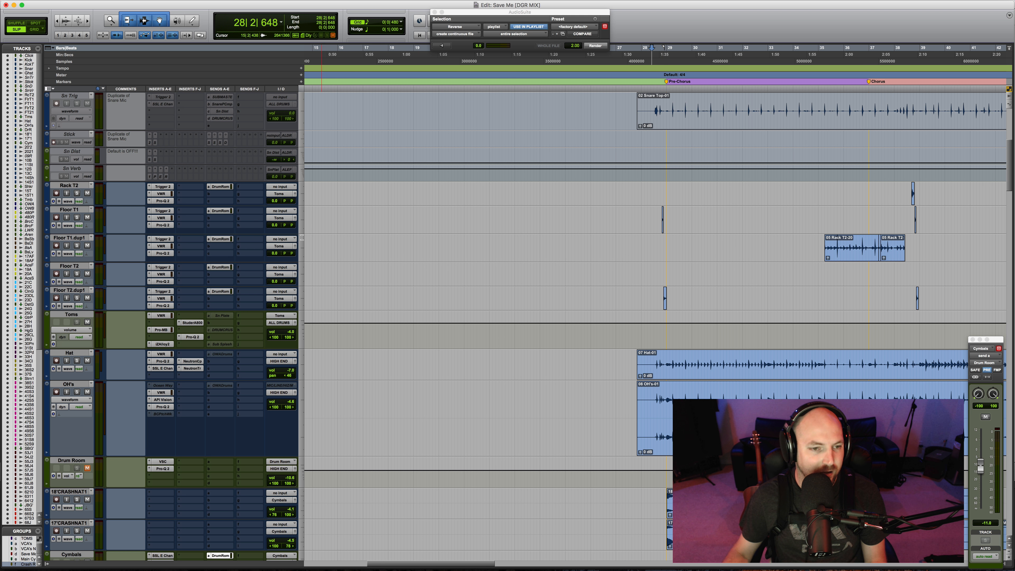
pyautogui.scroll(-2, 125, 307)
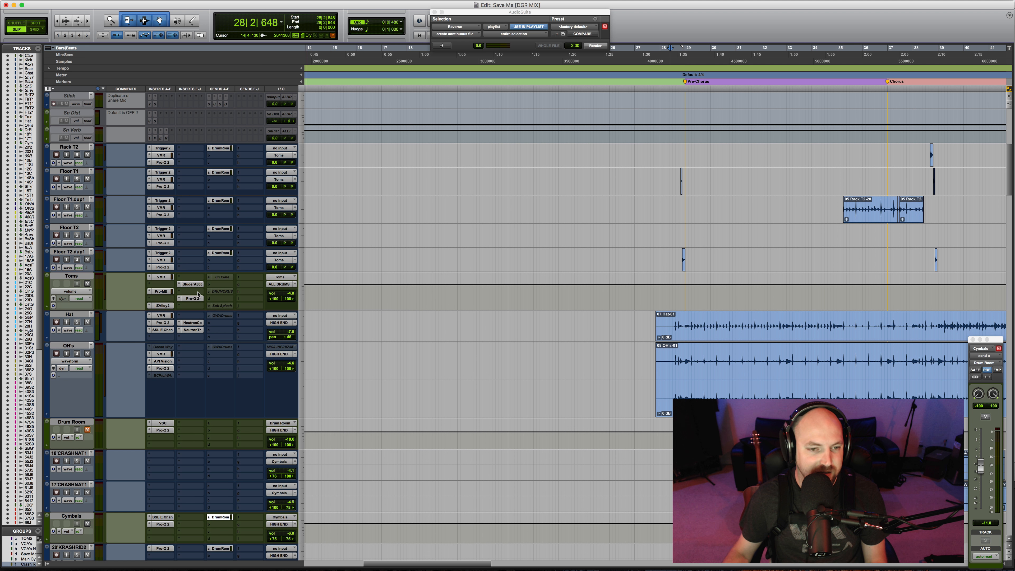
# Open iZotope Alloy 2 on the Toms track, select the chorus tom fill from Rack T2 to Floor T2.dup1 and solo those five tracks
pyautogui.click(162, 305)
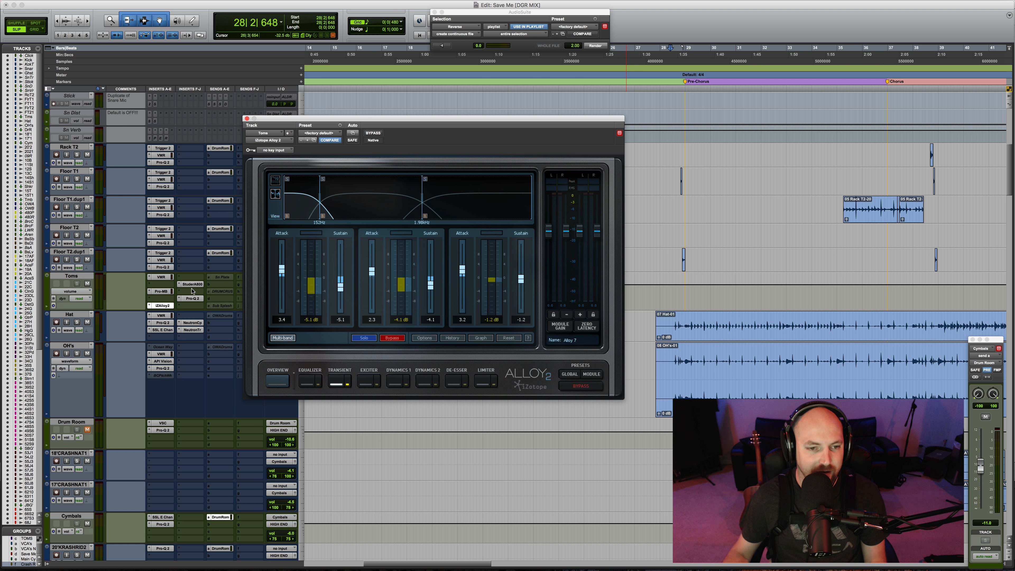
pyautogui.click(821, 204)
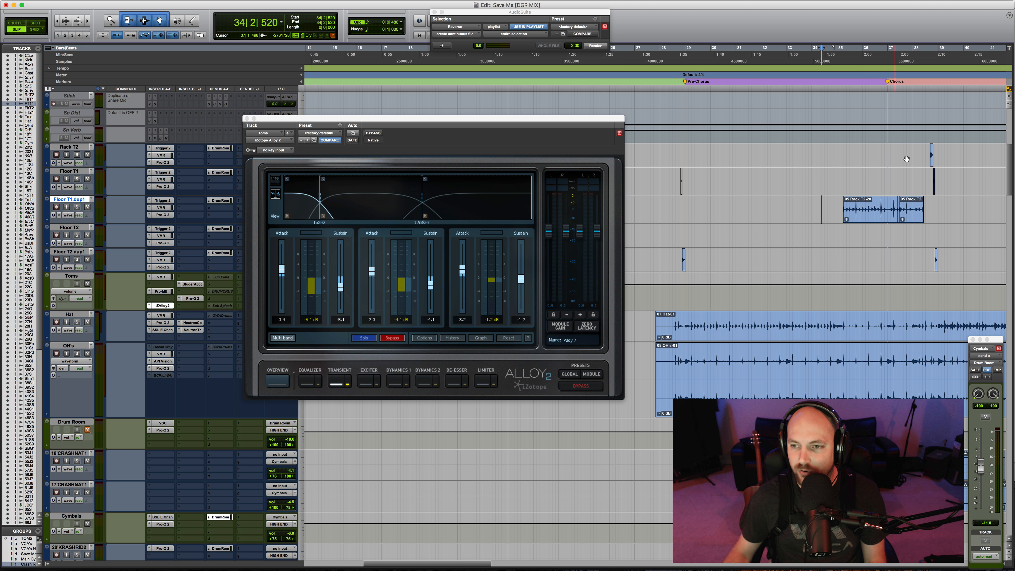
pyautogui.moveTo(927, 151); pyautogui.dragTo(941, 263)
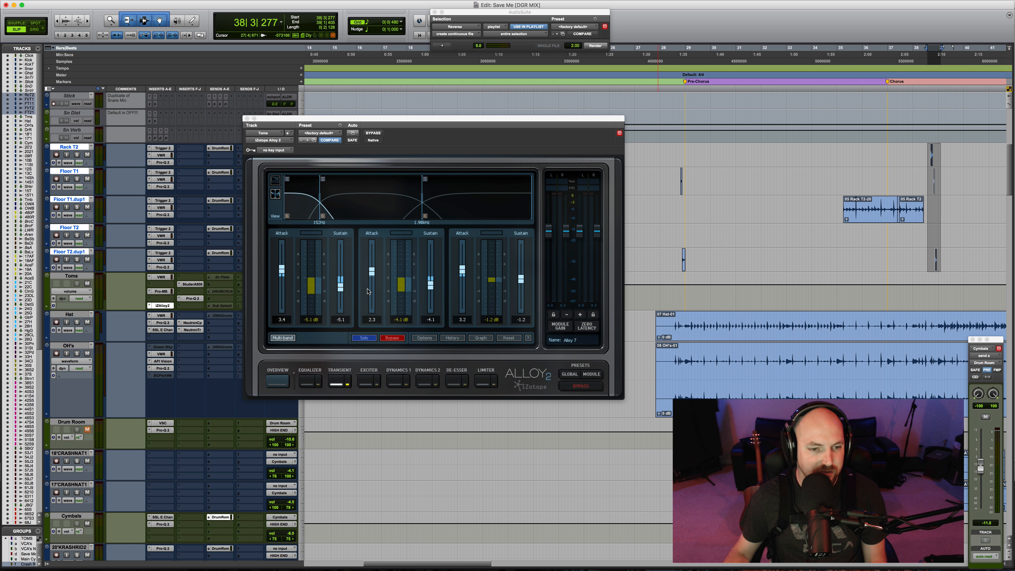
pyautogui.hotkey('shift', 's')
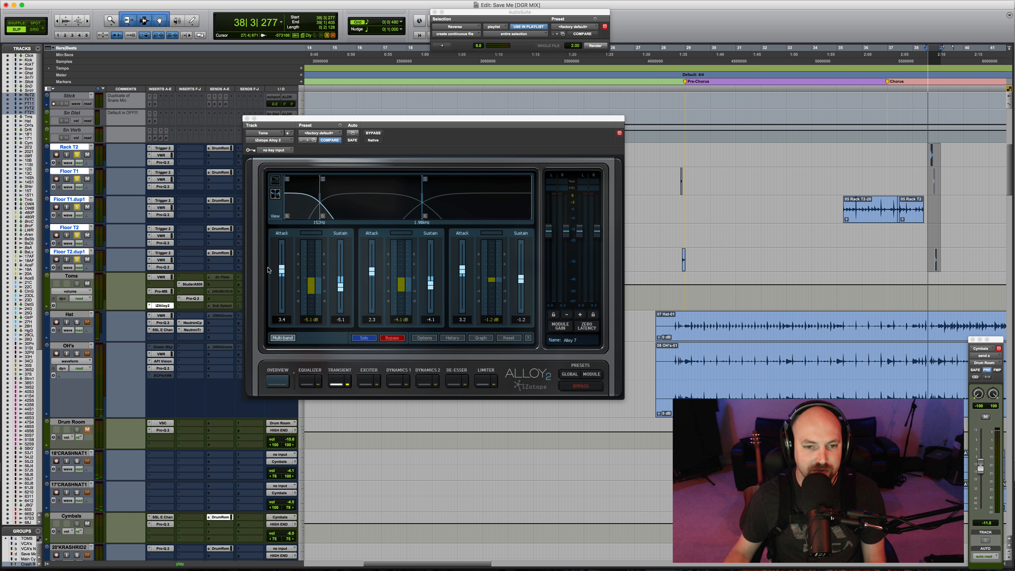
# Compare the Toms' Alloy 2 transient shaping bypassed and active while playing the fill, leave it active, unsolo the toms and close its window
pyautogui.press('space')
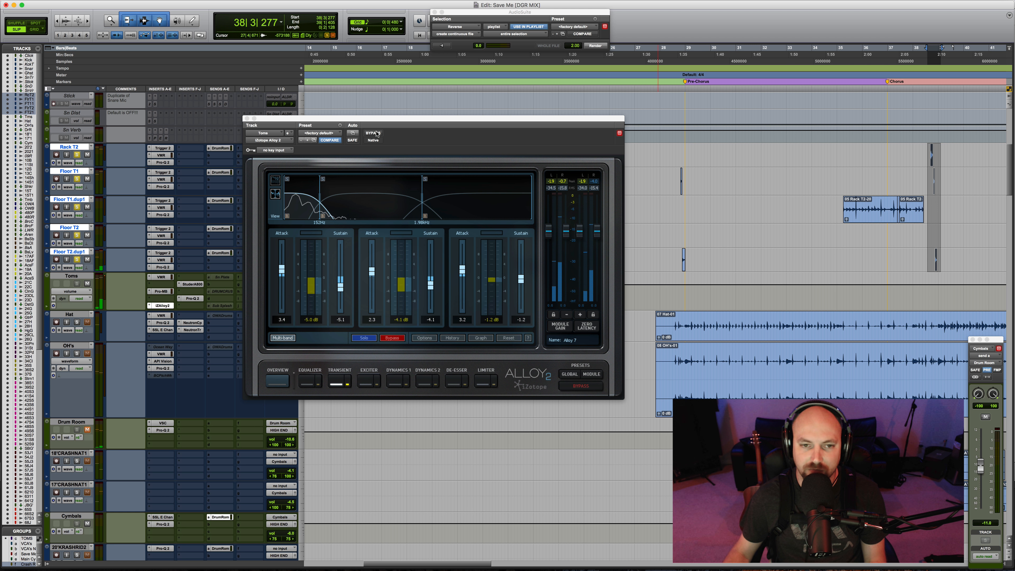
pyautogui.click(373, 133)
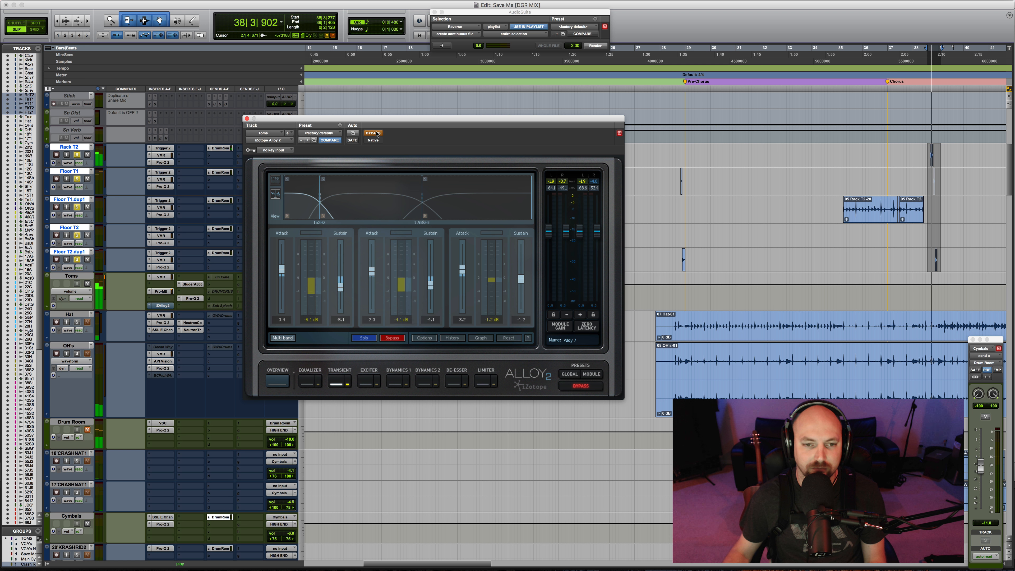
pyautogui.click(376, 133)
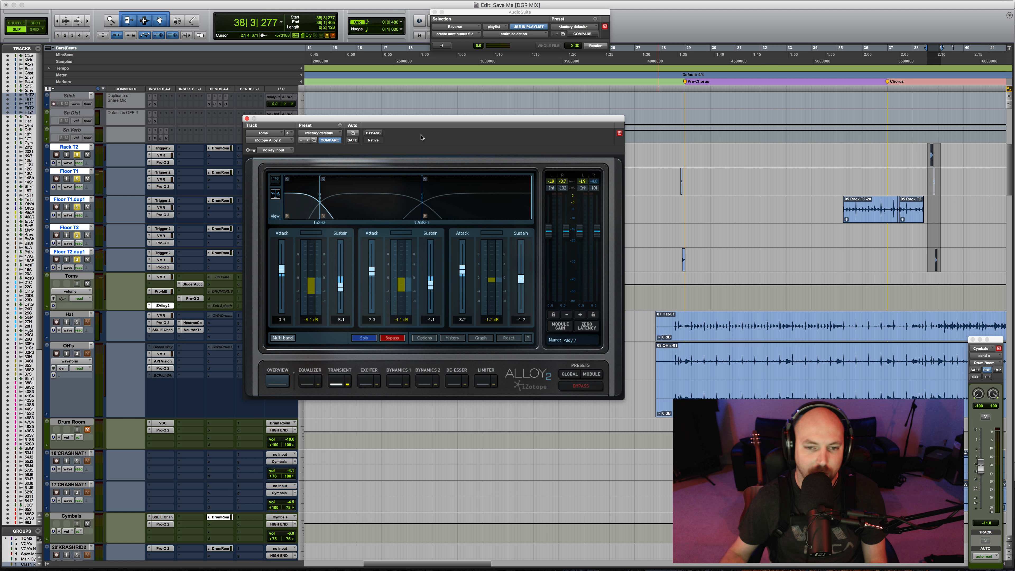
pyautogui.press('space')
pyautogui.press('space')
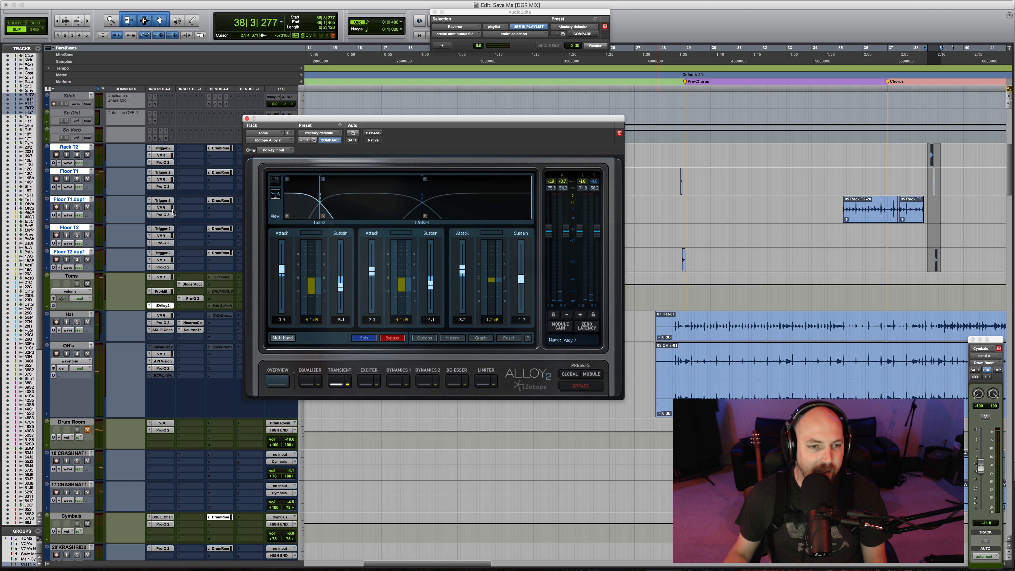
pyautogui.click(247, 119)
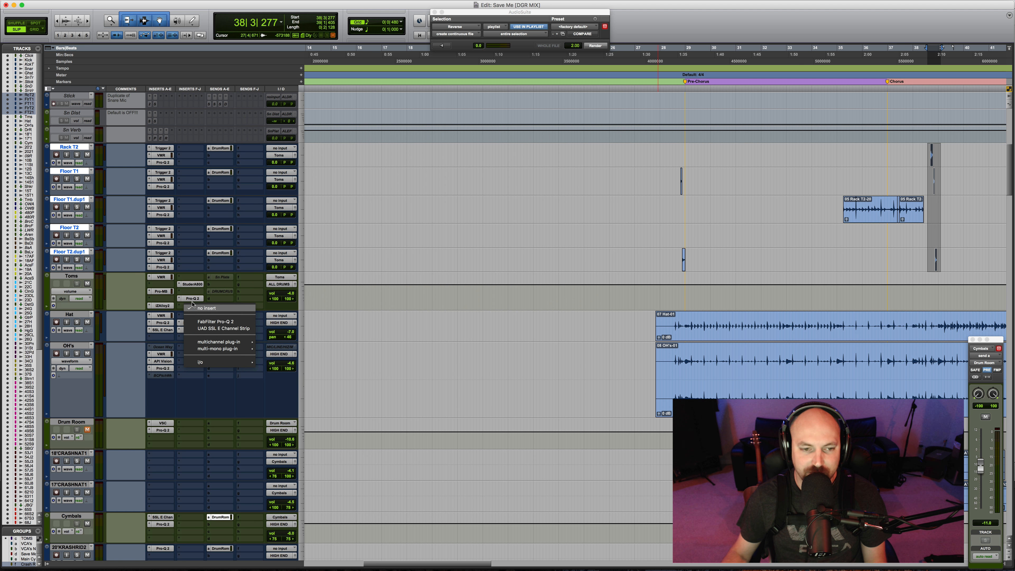
# Open FabFilter Pro-Q 2 on the Toms track, bypass it, solo the five tom tracks and play the selected fill
pyautogui.click(192, 299)
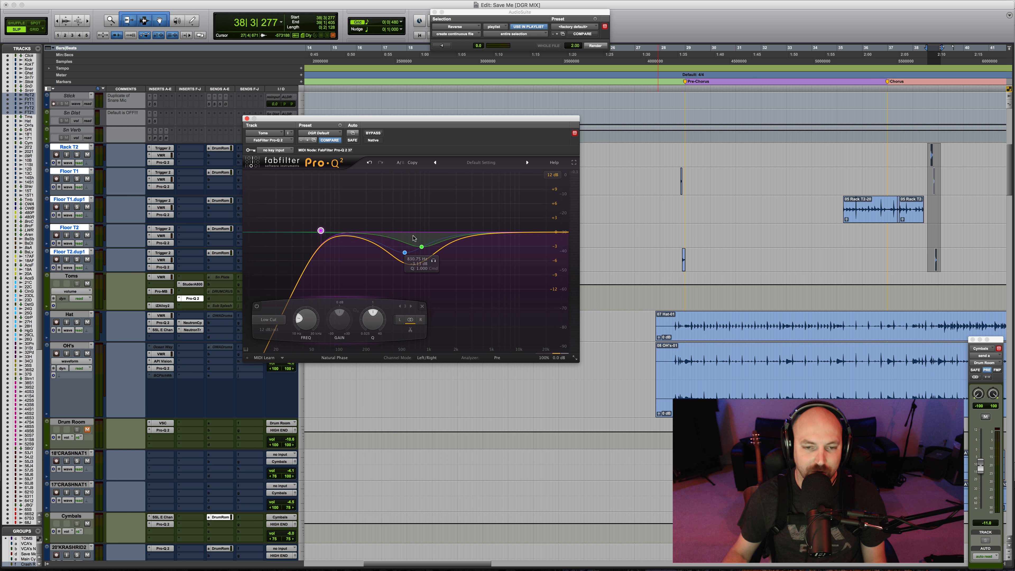
pyautogui.click(373, 133)
pyautogui.press('space')
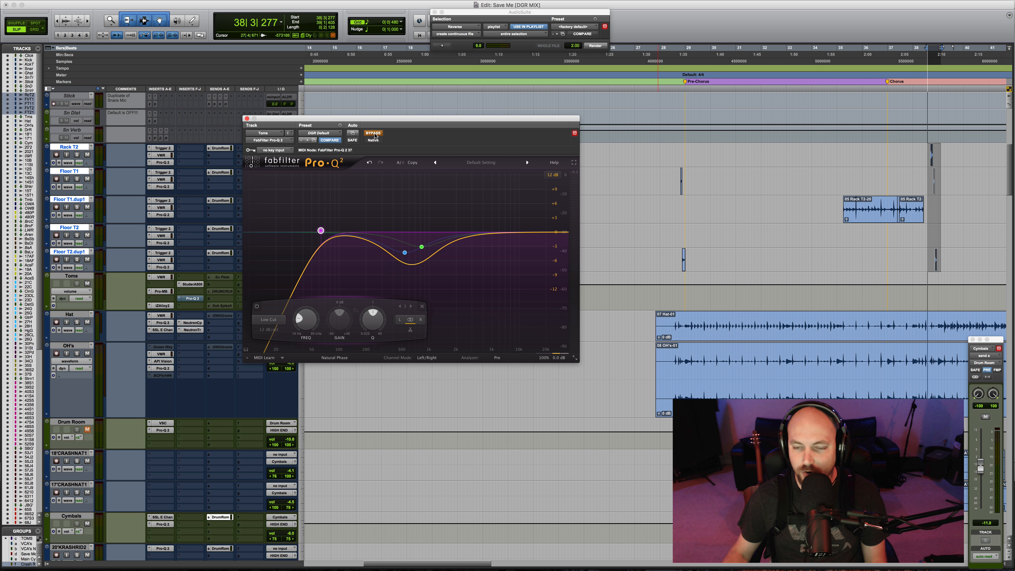
pyautogui.hotkey('shift', 's')
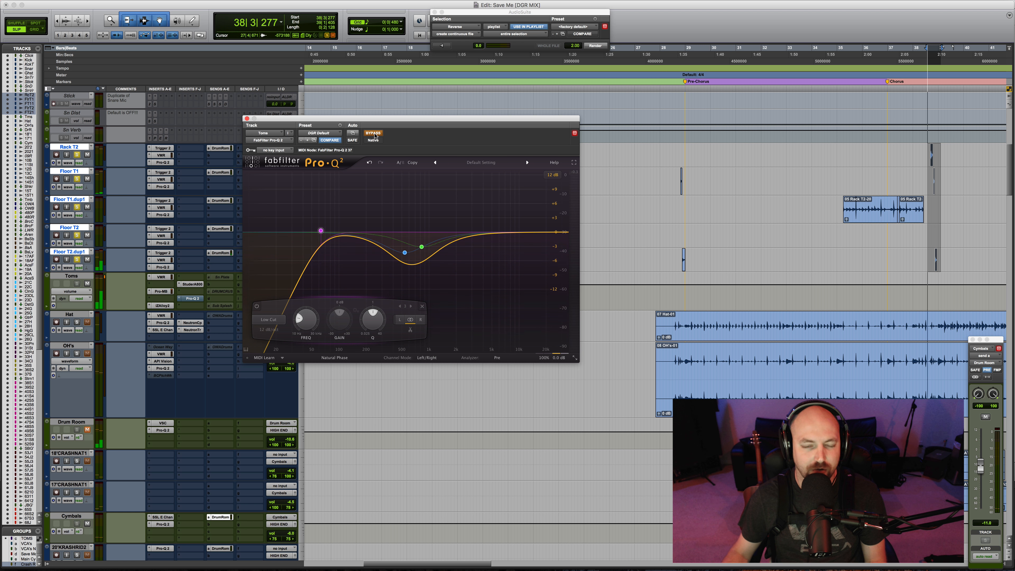
pyautogui.press('space')
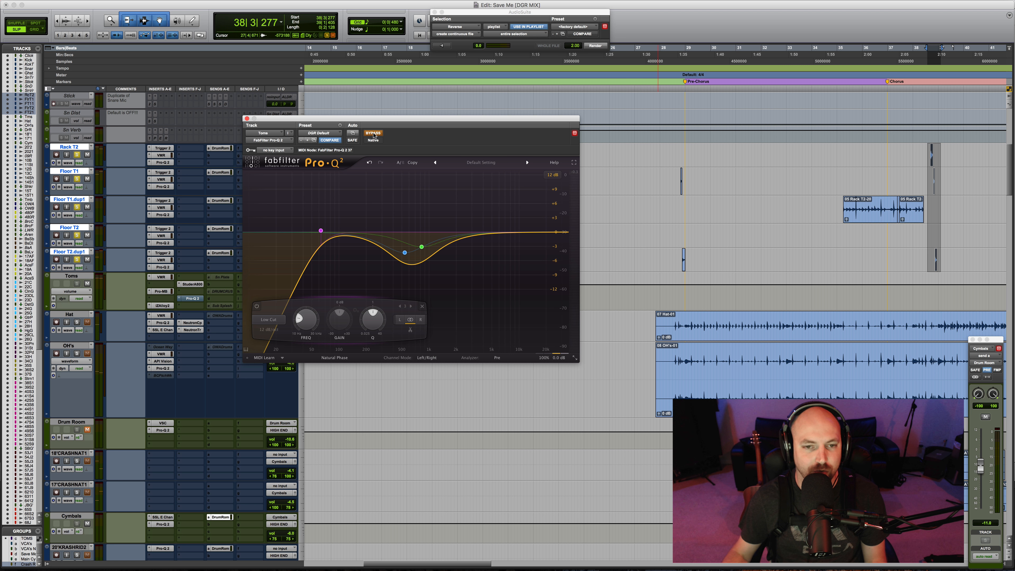
pyautogui.press('space')
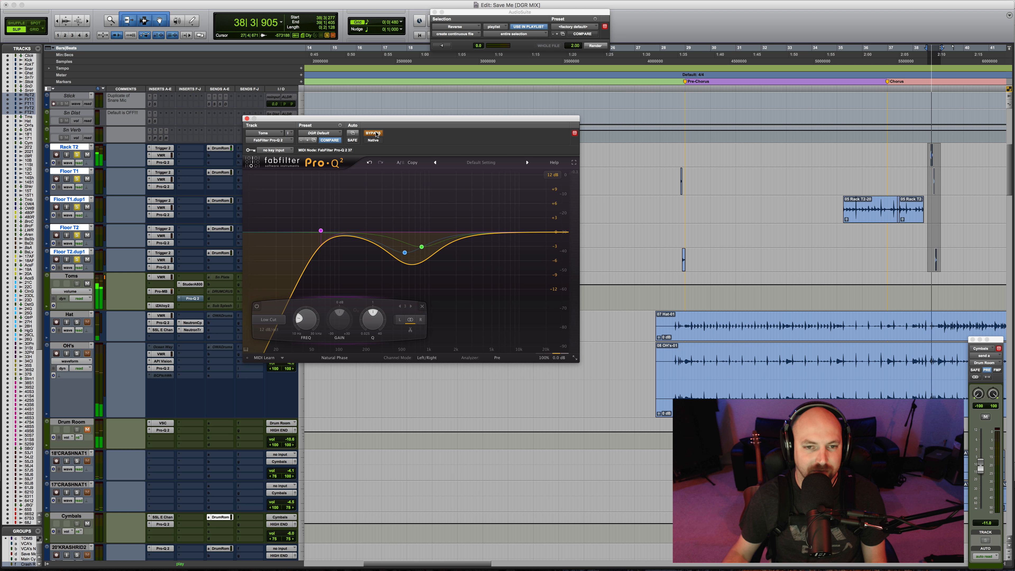
# Compare the Toms' Pro-Q 2 active and bypassed on the repeated fill, leave it active and close its window
pyautogui.press('space')
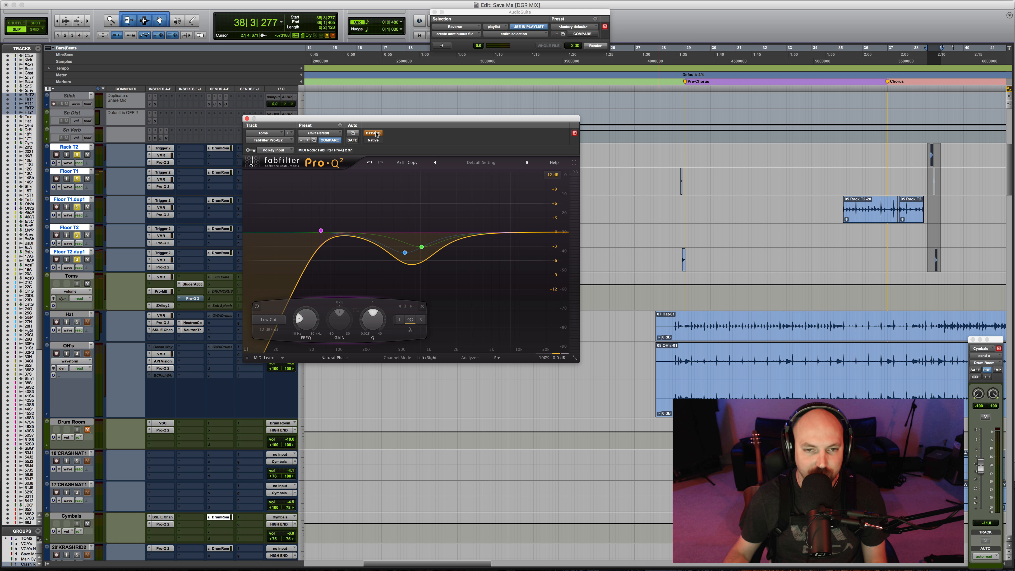
pyautogui.press('space')
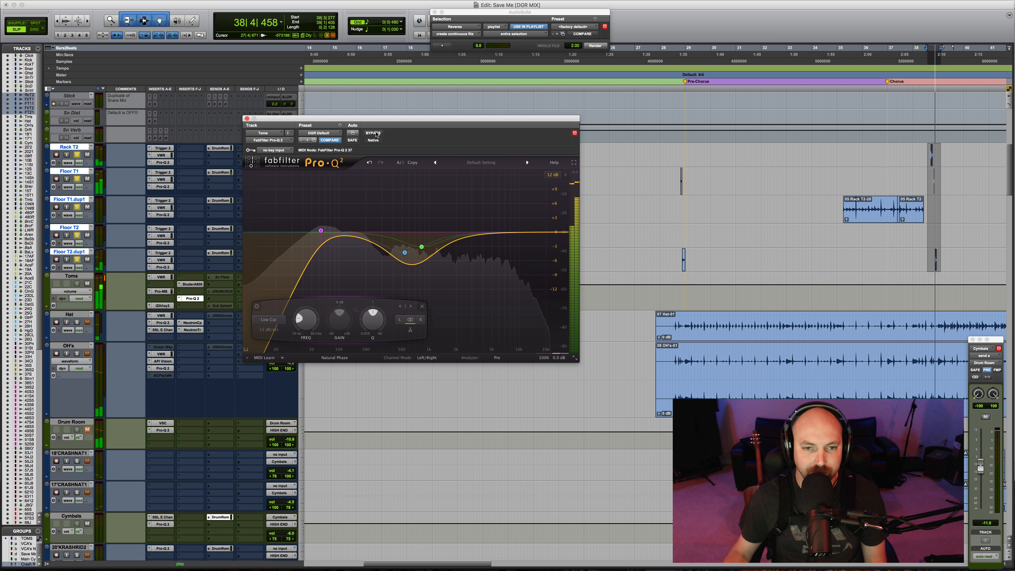
pyautogui.press('space')
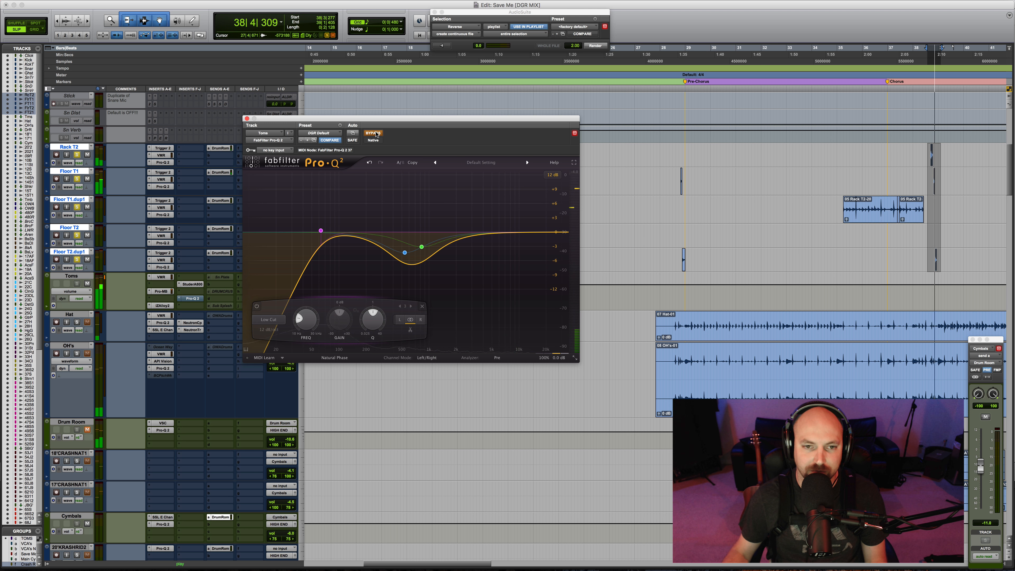
pyautogui.click(373, 133)
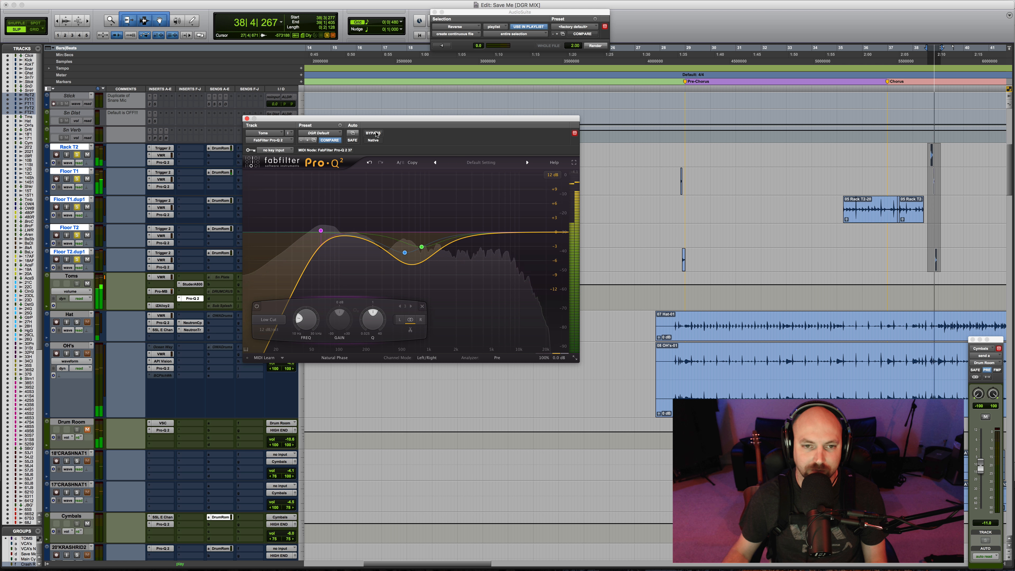
pyautogui.click(373, 133)
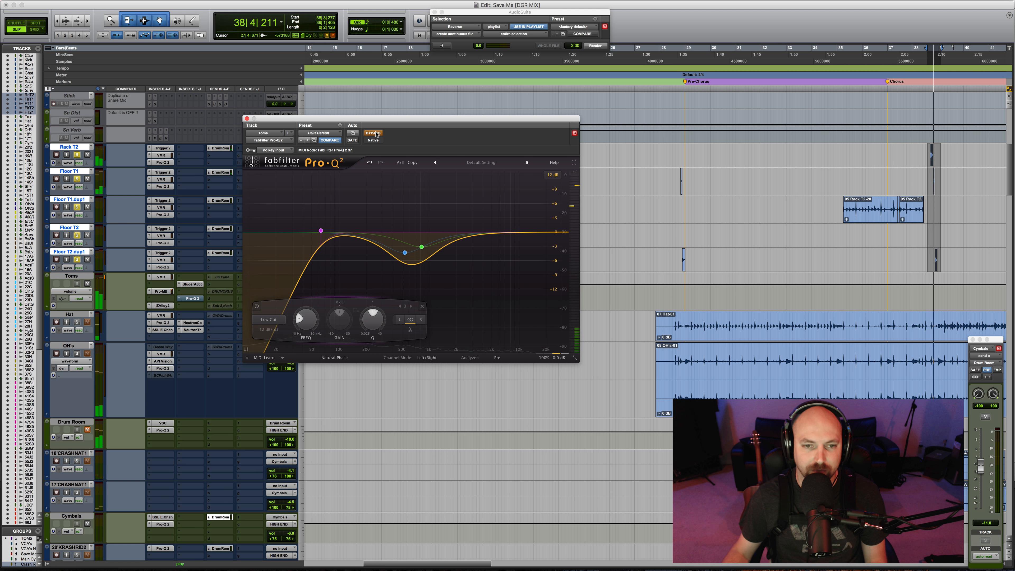
pyautogui.click(373, 133)
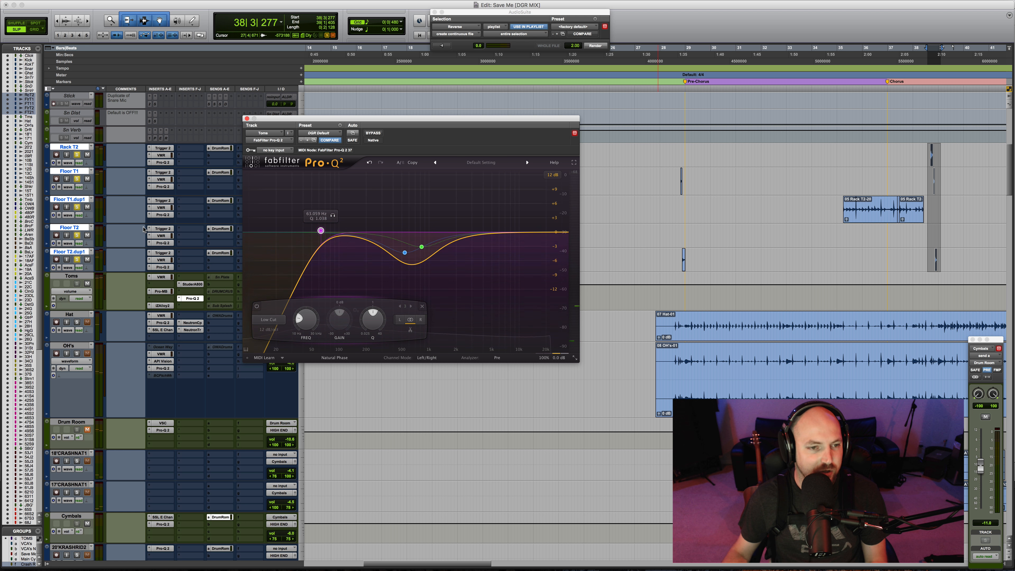
pyautogui.click(246, 119)
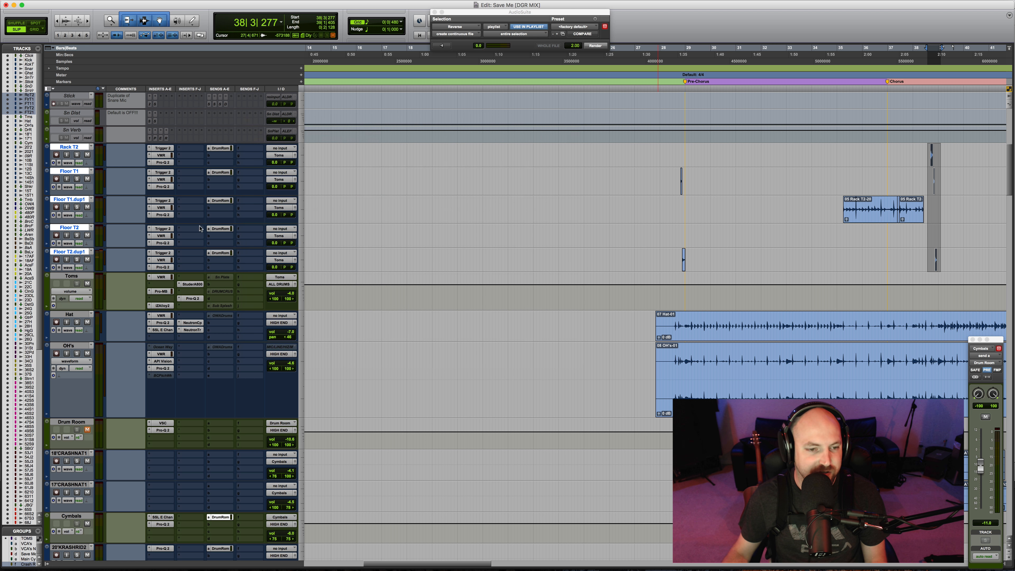
# Open the UAD Studer A800 on the Toms track to view its tape settings and close it again
pyautogui.click(192, 284)
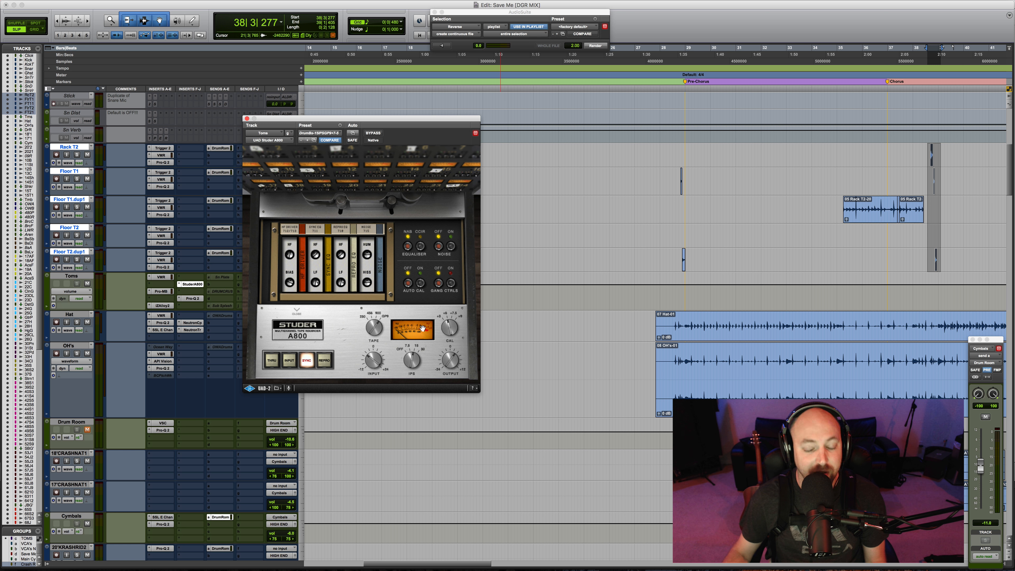
pyautogui.click(246, 118)
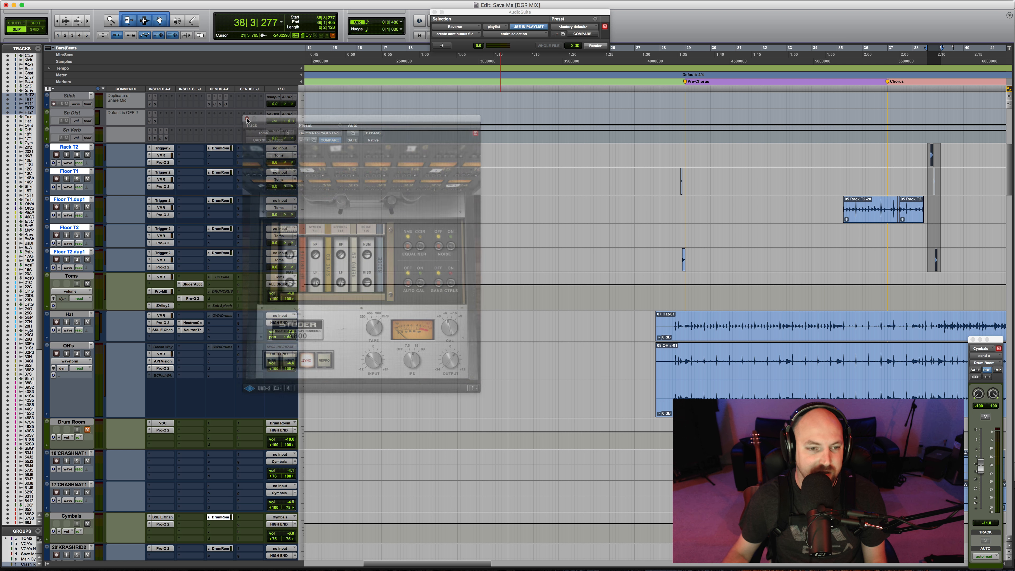
# Solo the Hat track with its inserts after VMR bypassed and play it from 39|2 in the chorus
pyautogui.click(70, 314)
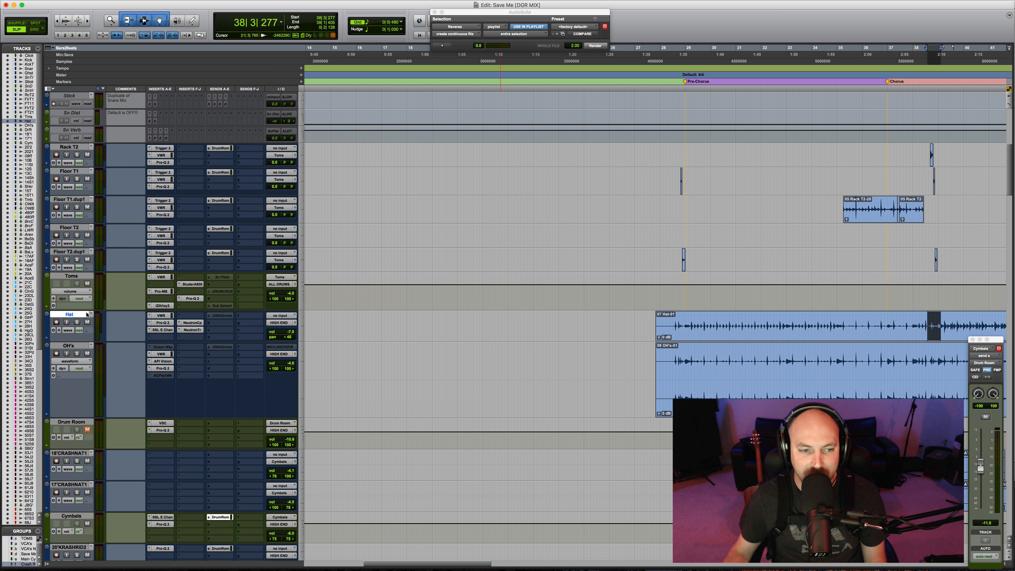
pyautogui.keyDown('alt'); pyautogui.scroll(-4, 466, 325); pyautogui.keyUp('alt')
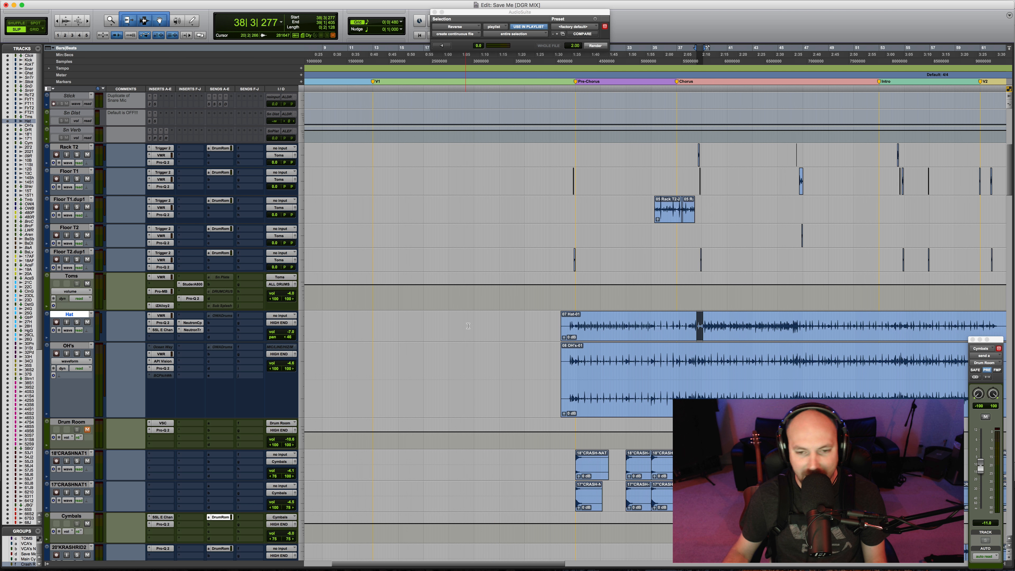
pyautogui.hscroll(5, 599, 327)
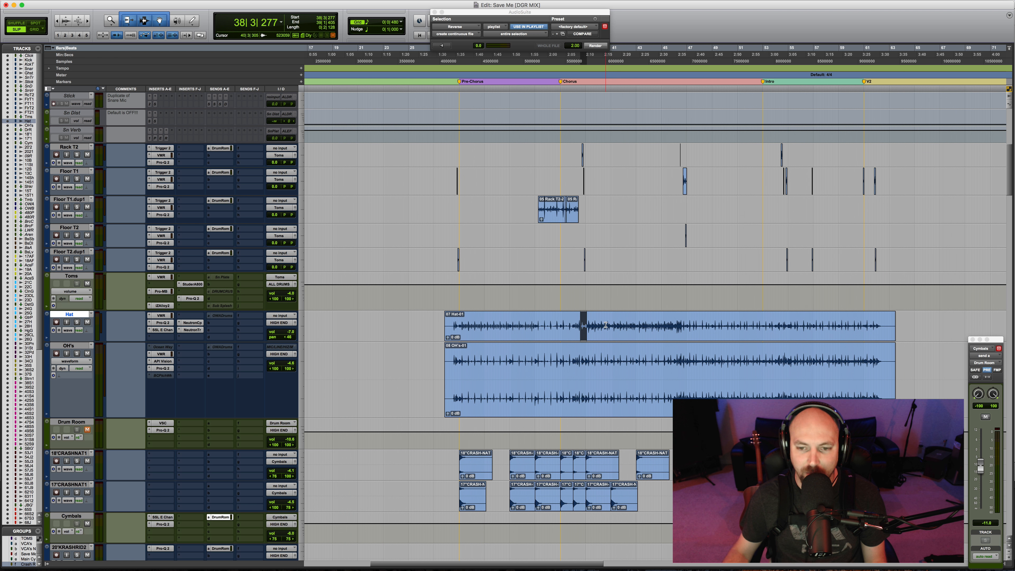
pyautogui.click(586, 321)
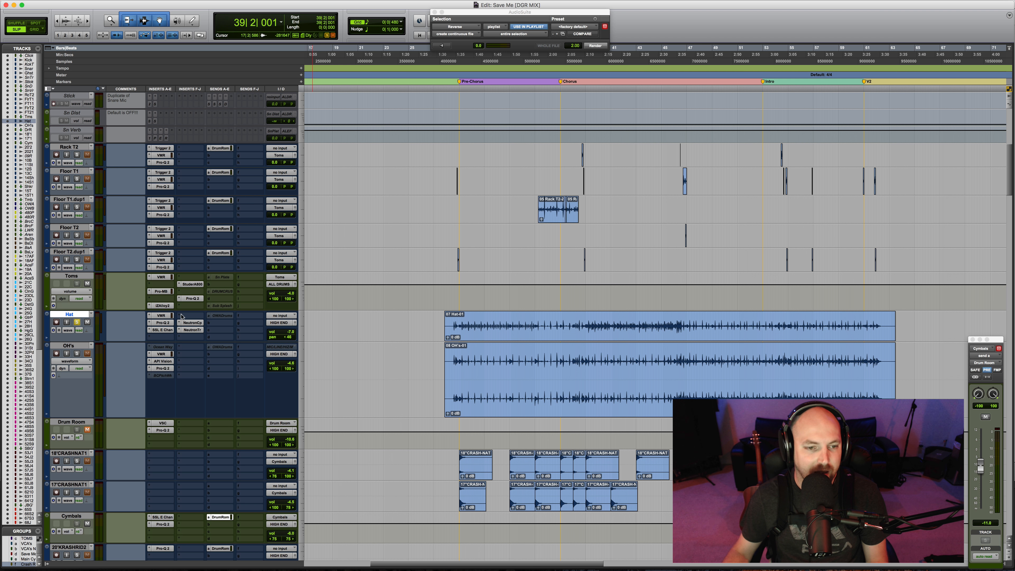
pyautogui.press('space')
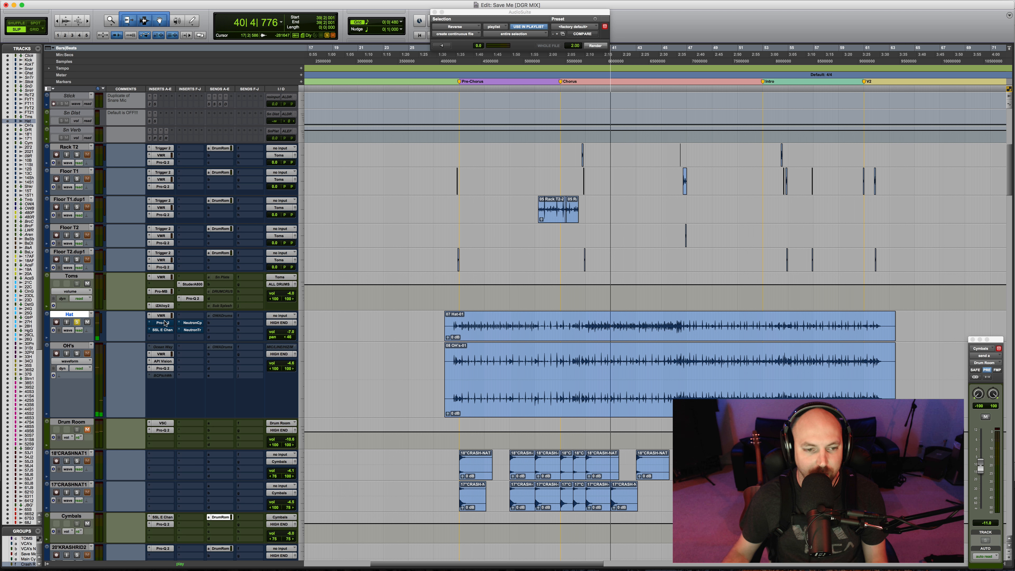
# Open FabFilter Pro-Q 2 on the Hat track, activate it during playback and inspect its low-mid and high-mid bands
pyautogui.click(164, 323)
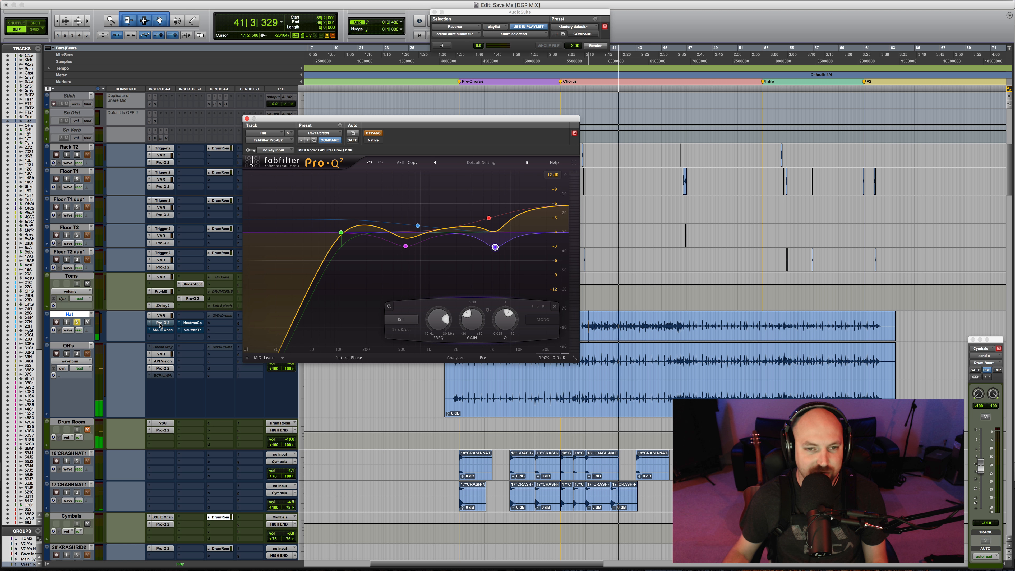
pyautogui.keyDown('super'); pyautogui.click(160, 322); pyautogui.keyUp('super')
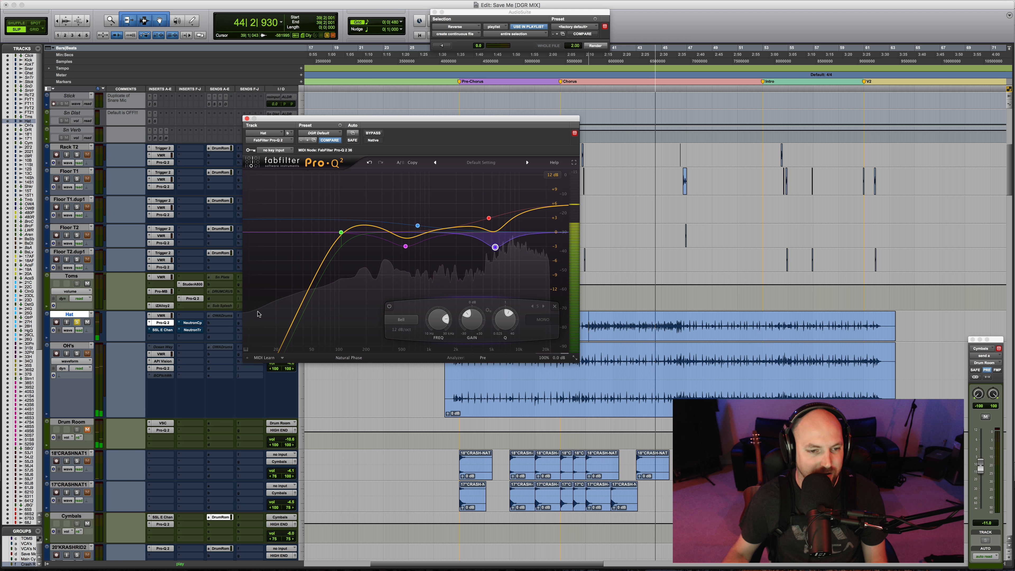
pyautogui.moveTo(405, 248)
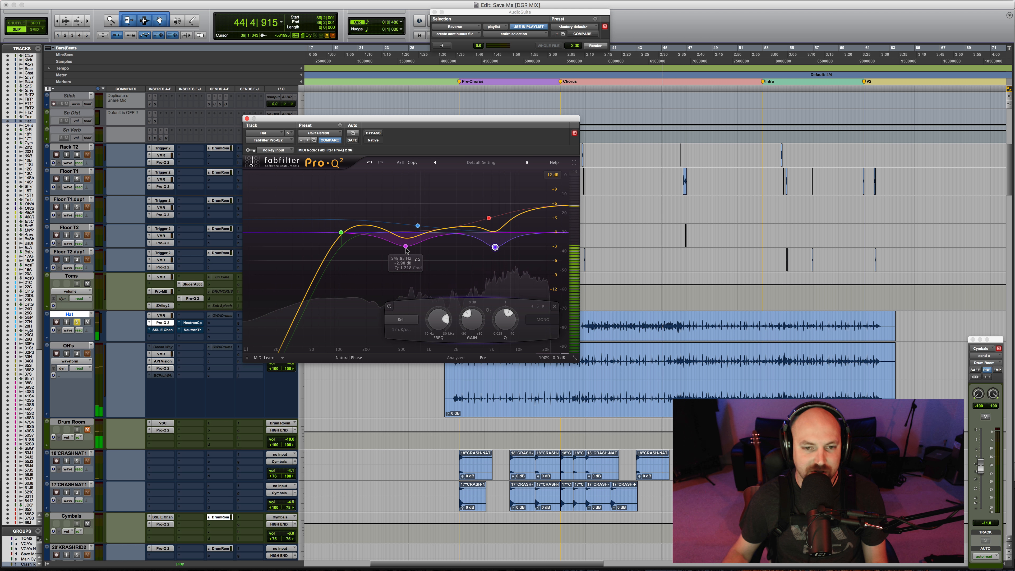
pyautogui.press('space')
pyautogui.moveTo(432, 224)
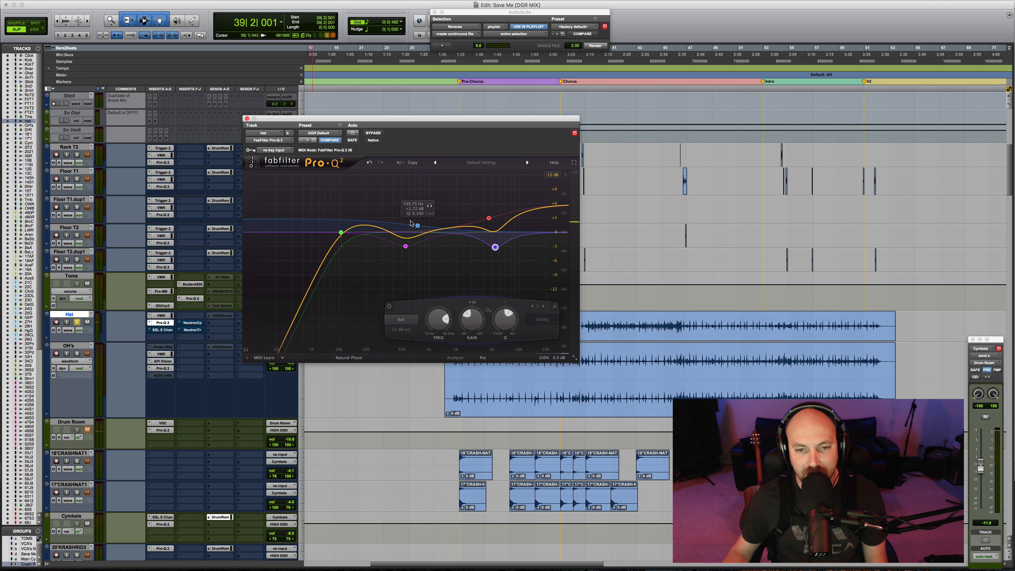
pyautogui.moveTo(492, 243)
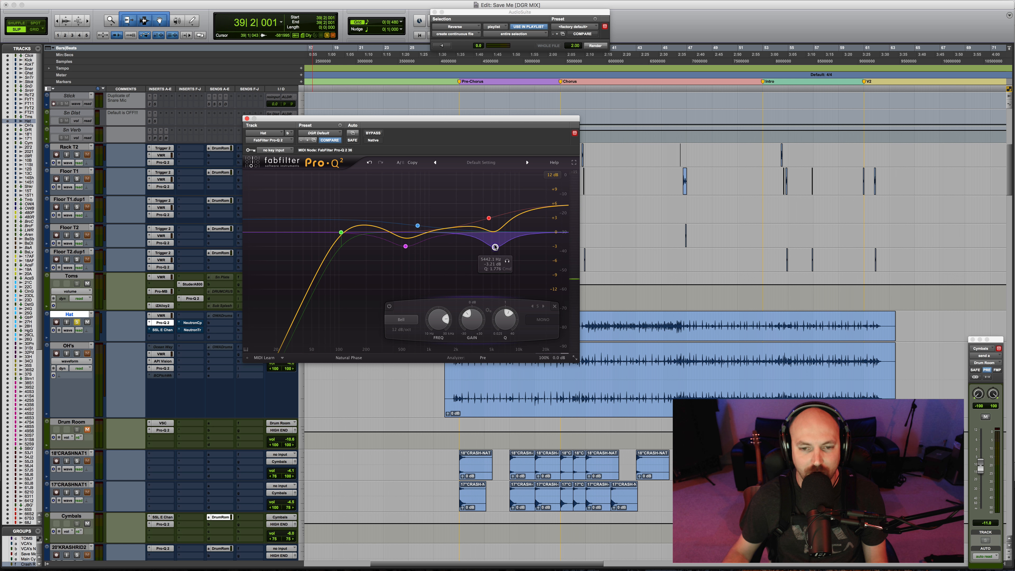
# Audition the Hat EQ's high-mid cut band in isolation during playback and inspect its high-shelf boost
pyautogui.press('space')
pyautogui.click(507, 260)
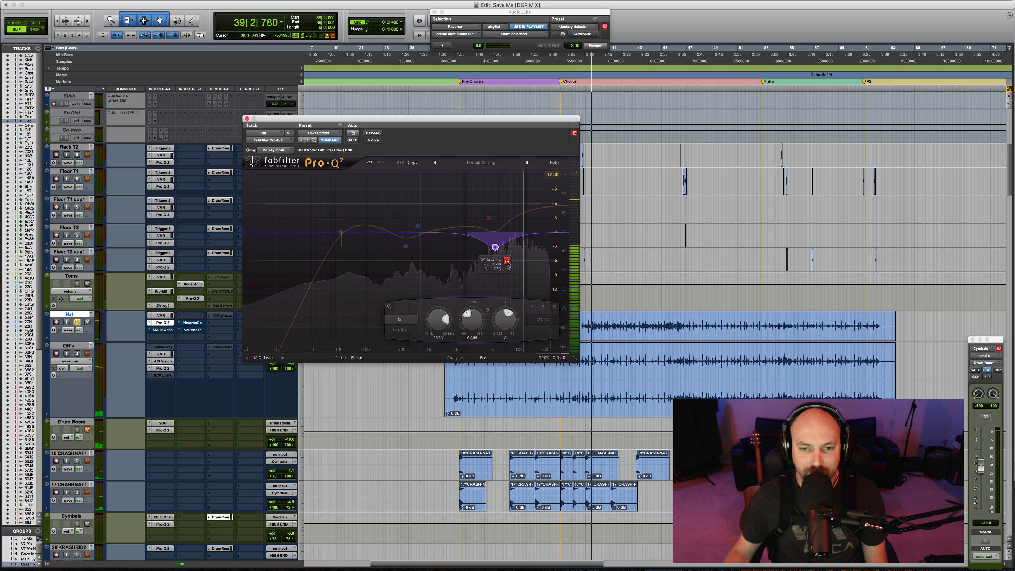
pyautogui.press('space')
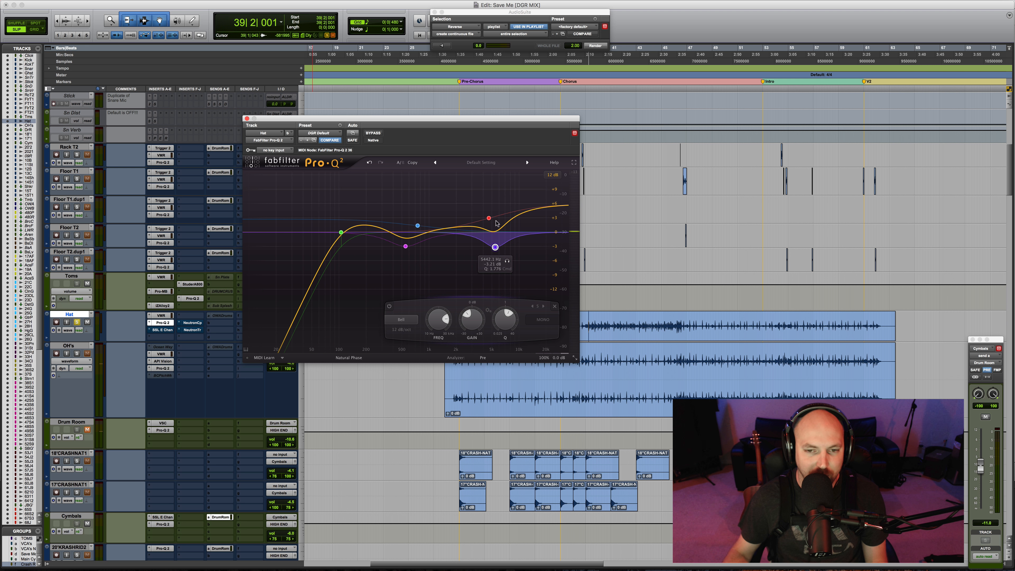
pyautogui.moveTo(493, 218)
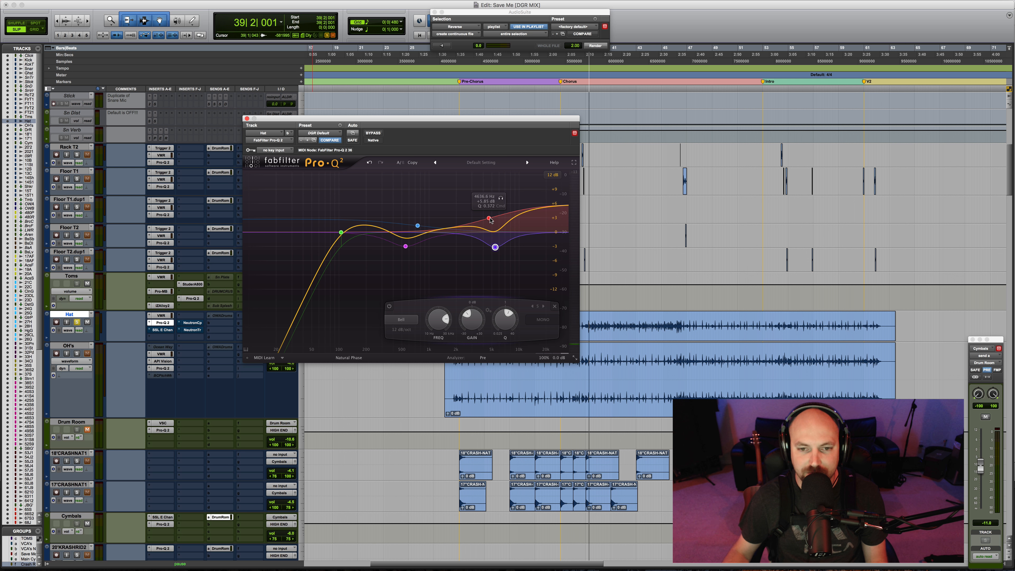
# Compare the Hat's Pro-Q 2 and VMR inserts bypassed and active during playback, leaving both active
pyautogui.press('space')
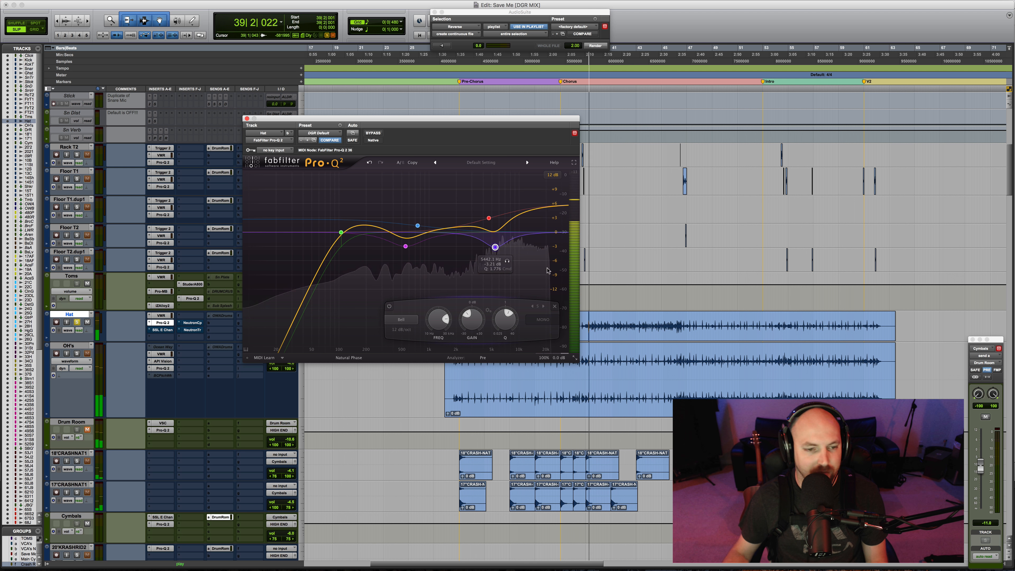
pyautogui.keyDown('super'); pyautogui.click(162, 323); pyautogui.keyUp('super')
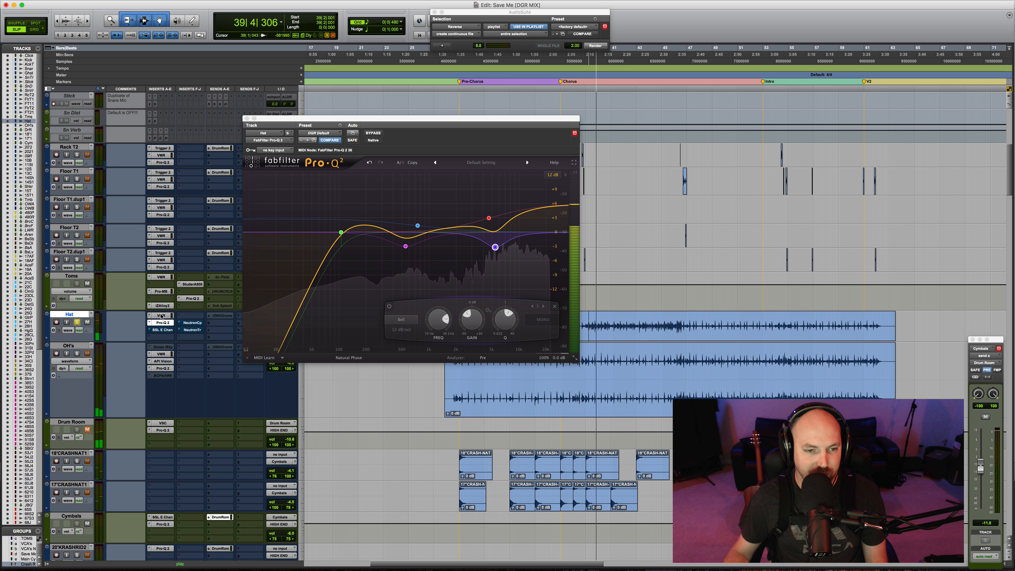
pyautogui.keyDown('super'); pyautogui.click(161, 316); pyautogui.keyUp('super')
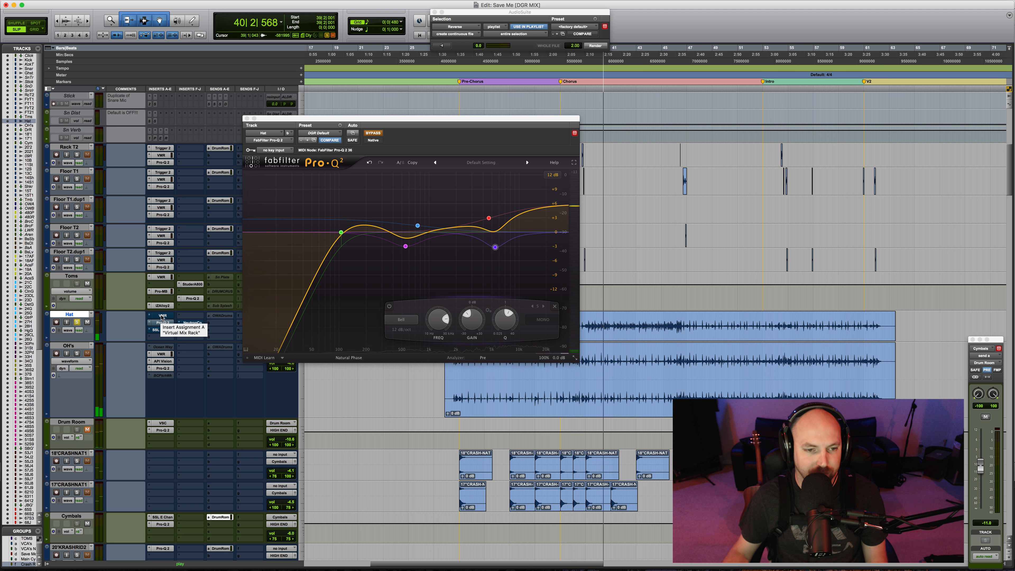
pyautogui.keyDown('super'); pyautogui.click(162, 316); pyautogui.keyUp('super')
pyautogui.keyDown('super'); pyautogui.click(163, 323); pyautogui.keyUp('super')
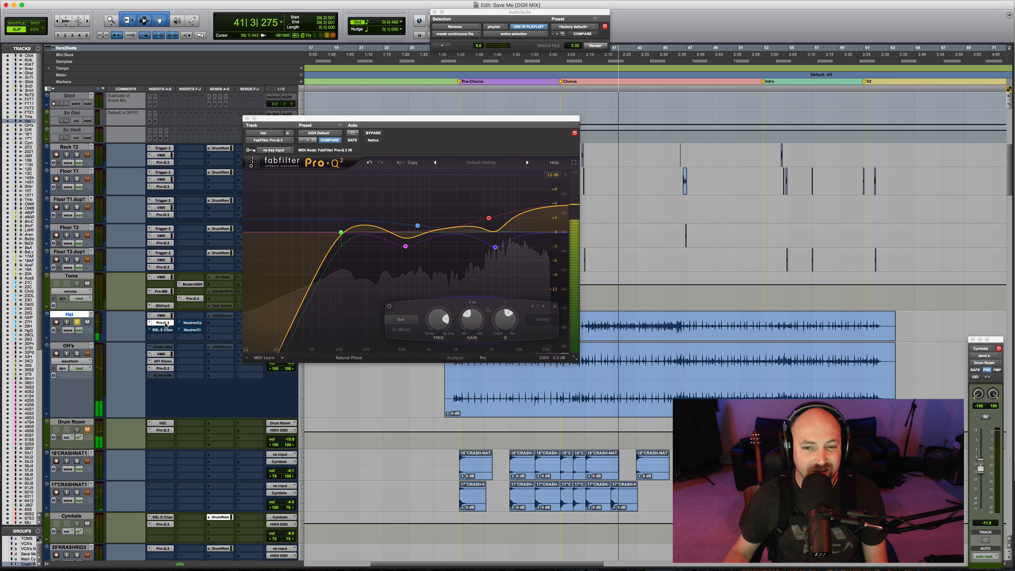
pyautogui.press('space')
# Open the UAD SSL E Channel Strip on the Hat track and activate it while playing the chorus
pyautogui.click(168, 329)
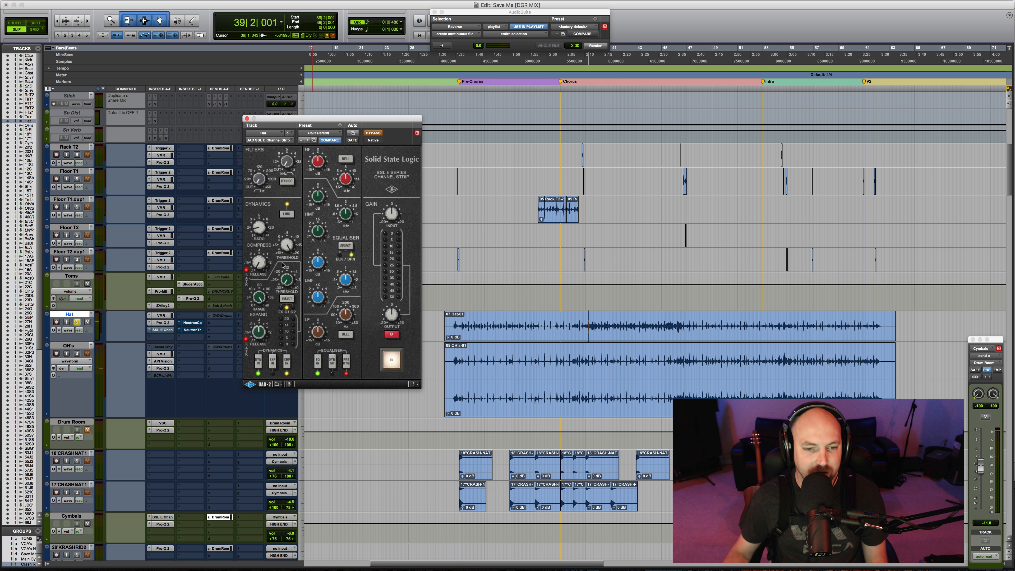
pyautogui.press('space')
pyautogui.click(373, 133)
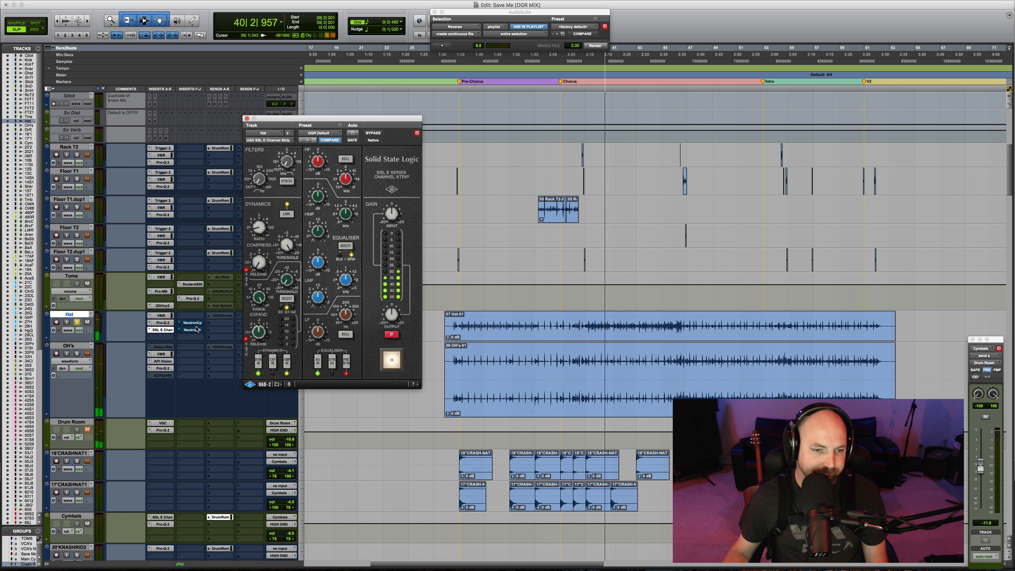
pyautogui.press('space')
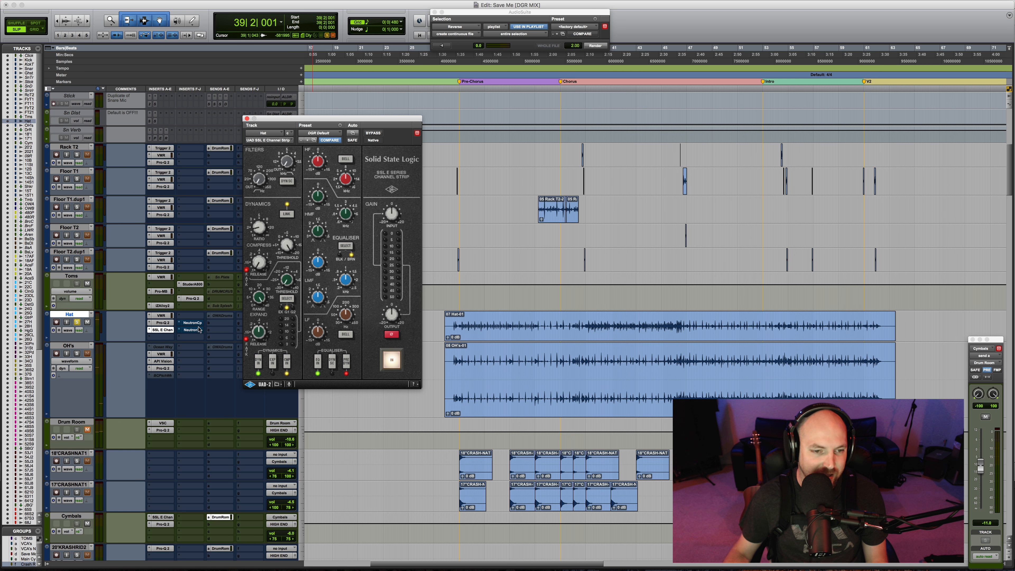
# Open the Neutron Compressor on the Hat track, dismiss its preset manager, activate the compressor and play the chorus
pyautogui.click(195, 323)
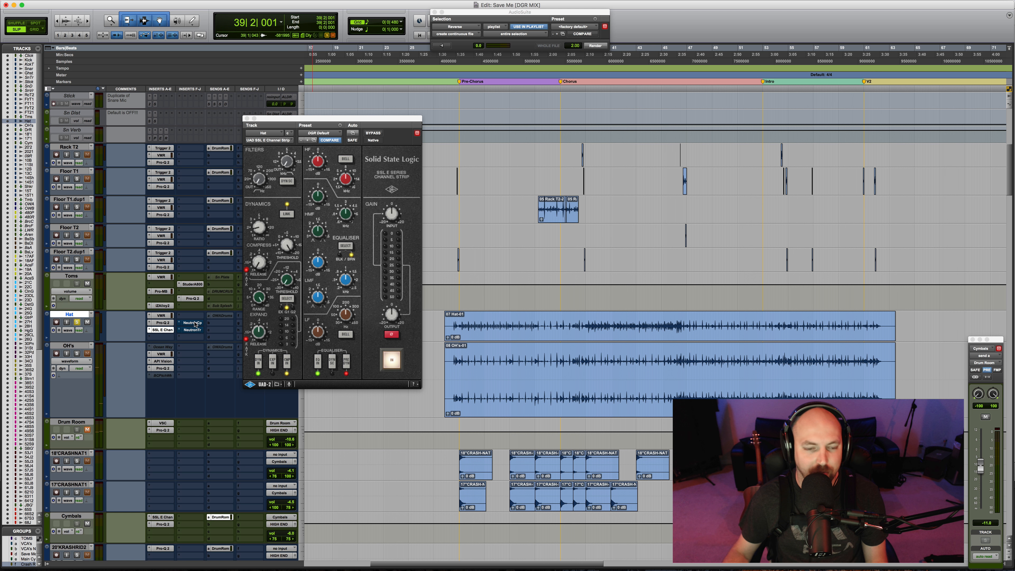
pyautogui.click(195, 323)
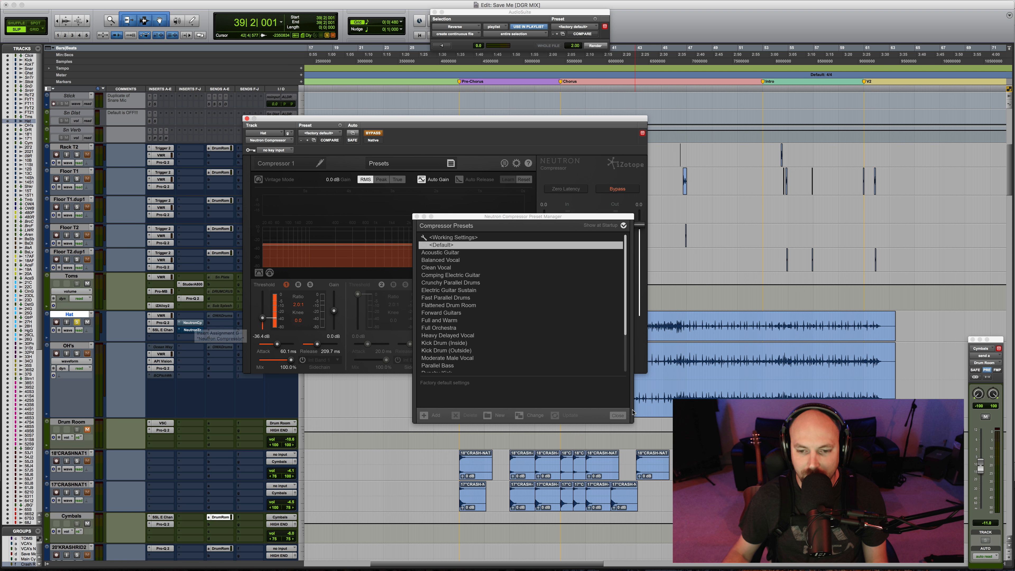
pyautogui.click(619, 416)
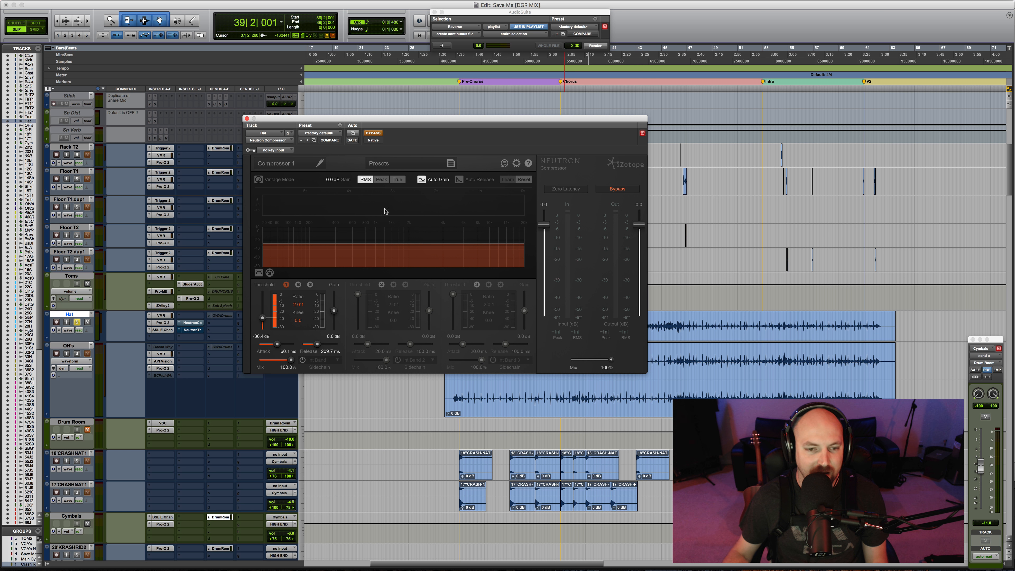
pyautogui.click(373, 133)
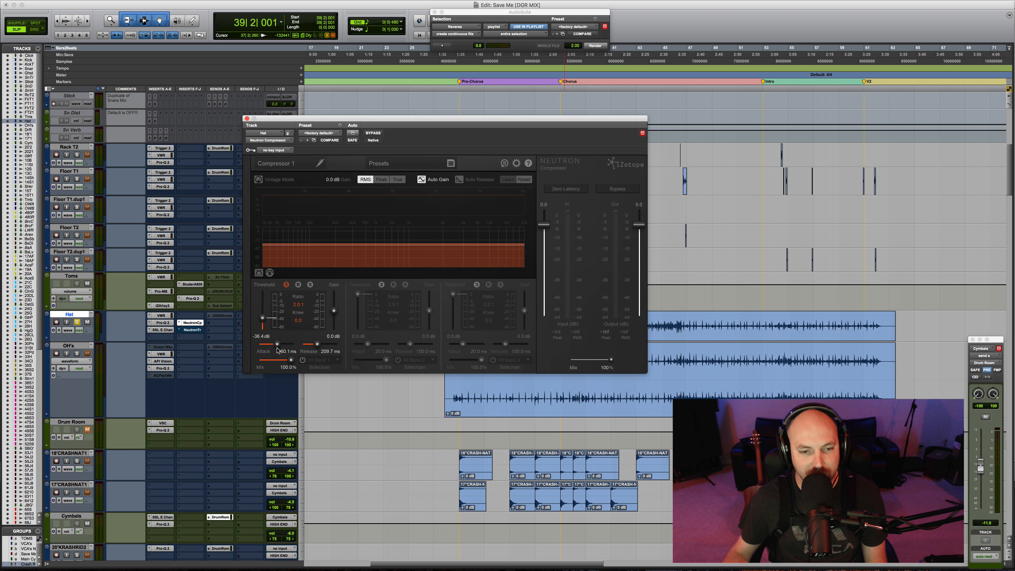
pyautogui.press('space')
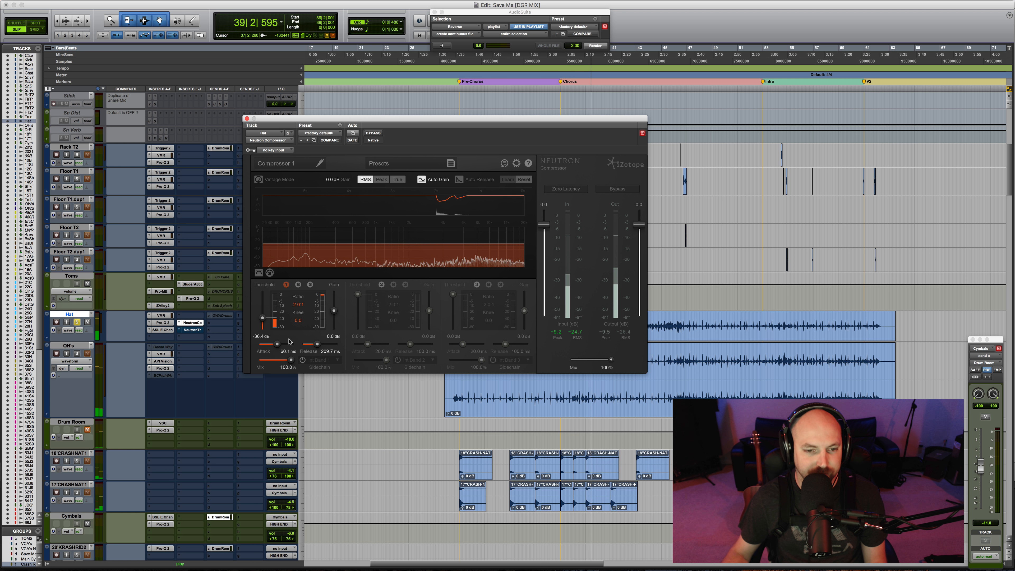
# Compare the Hat's Neutron Compressor bypassed and active, leave it active and set its attack to 22.3 ms
pyautogui.click(374, 134)
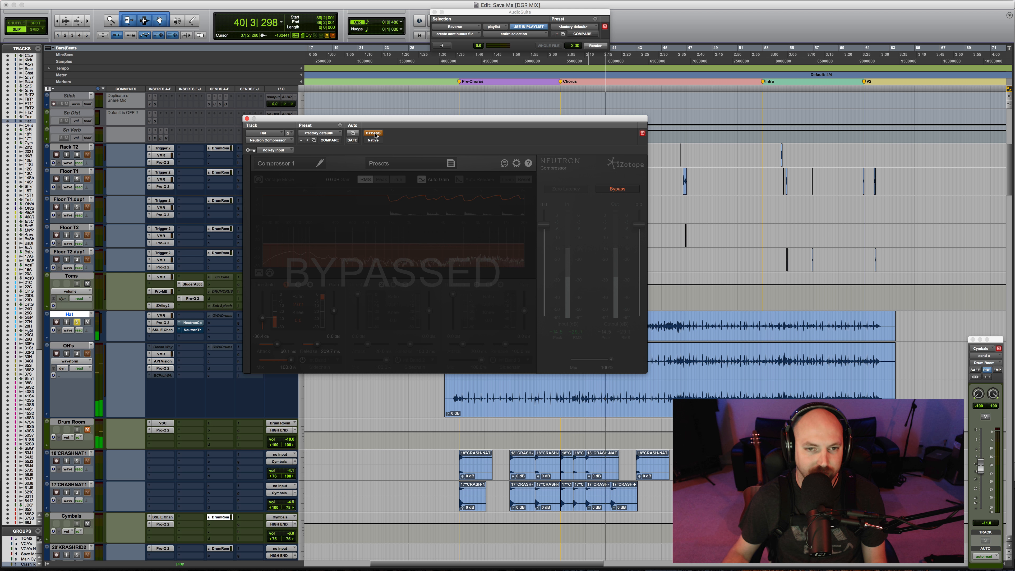
pyautogui.click(375, 134)
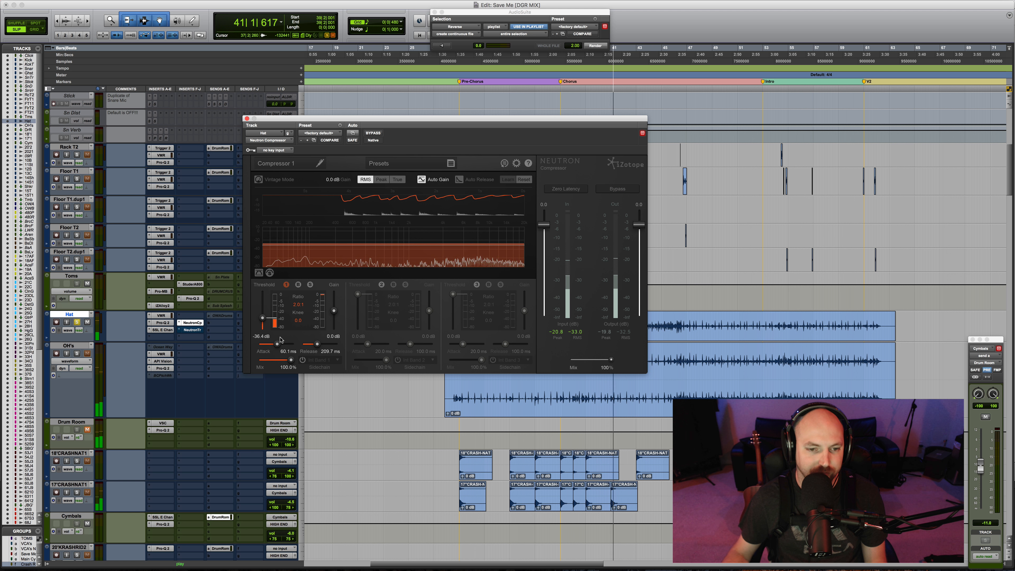
pyautogui.moveTo(275, 345); pyautogui.dragTo(272, 346)
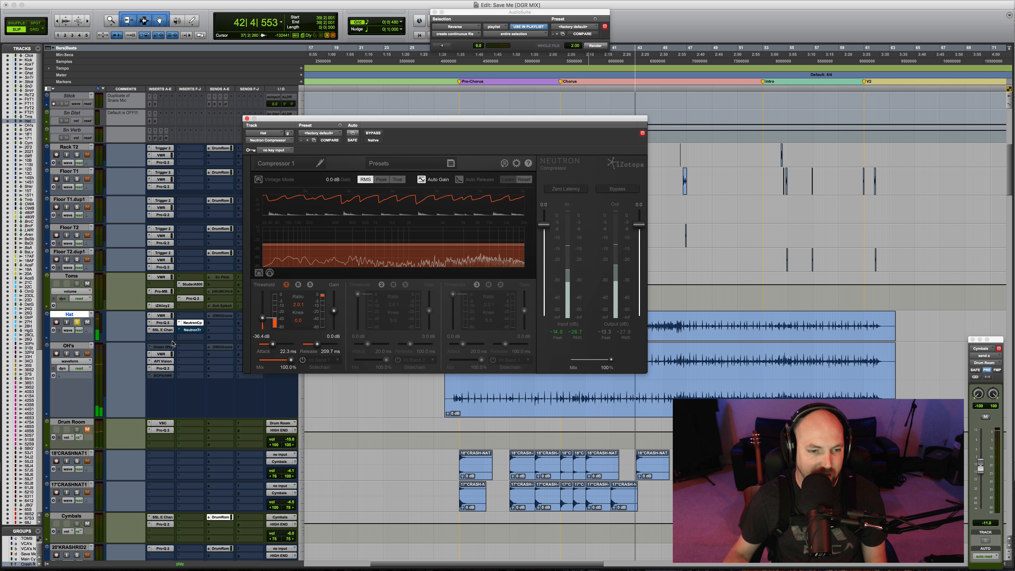
pyautogui.press('space')
# Open the Neutron Transient Shaper on the Hat track, turn off its preset manager's Show at Startup option and dismiss the presets
pyautogui.click(192, 330)
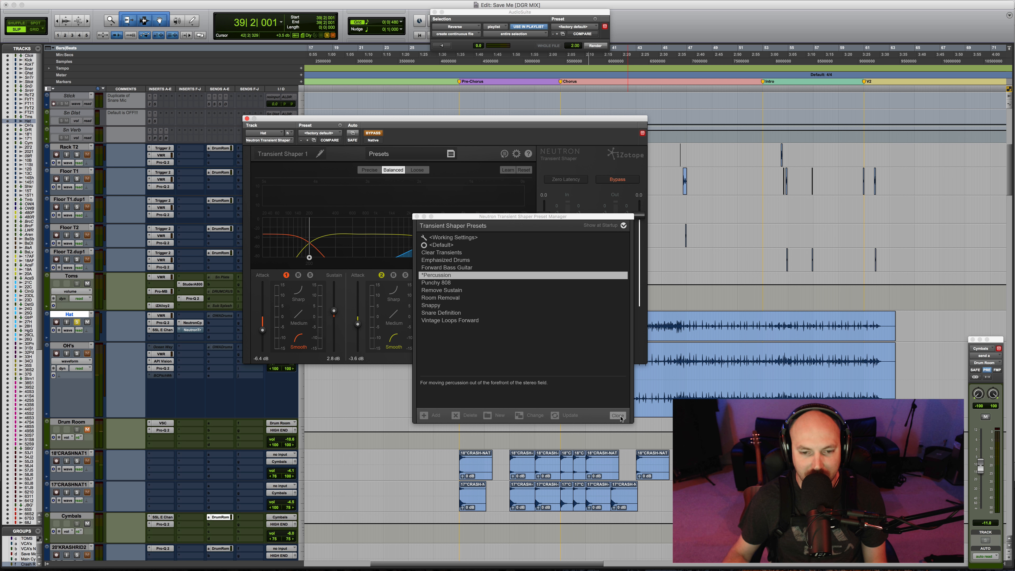
pyautogui.click(623, 226)
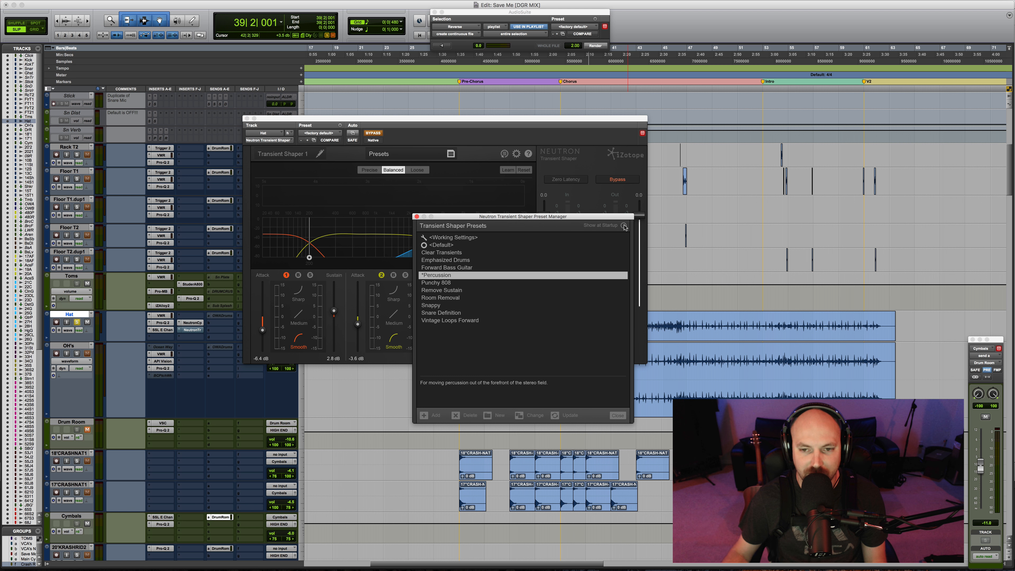
pyautogui.click(618, 415)
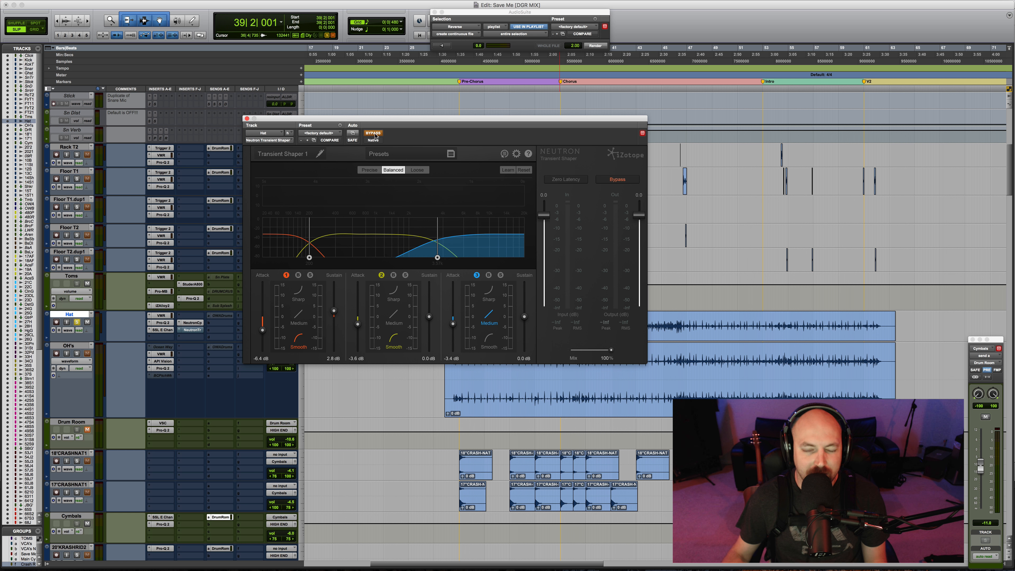
pyautogui.moveTo(374, 121); pyautogui.dragTo(479, 127)
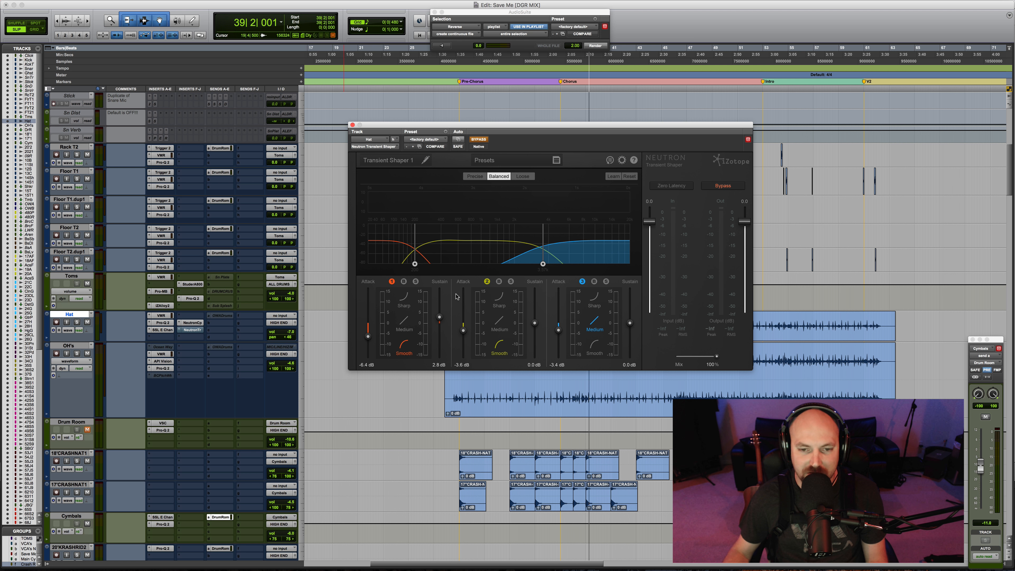
# Play from 39|2 with the Hat's Neutron Transient Shaper bypassed, activate it and play the passage again
pyautogui.press('space')
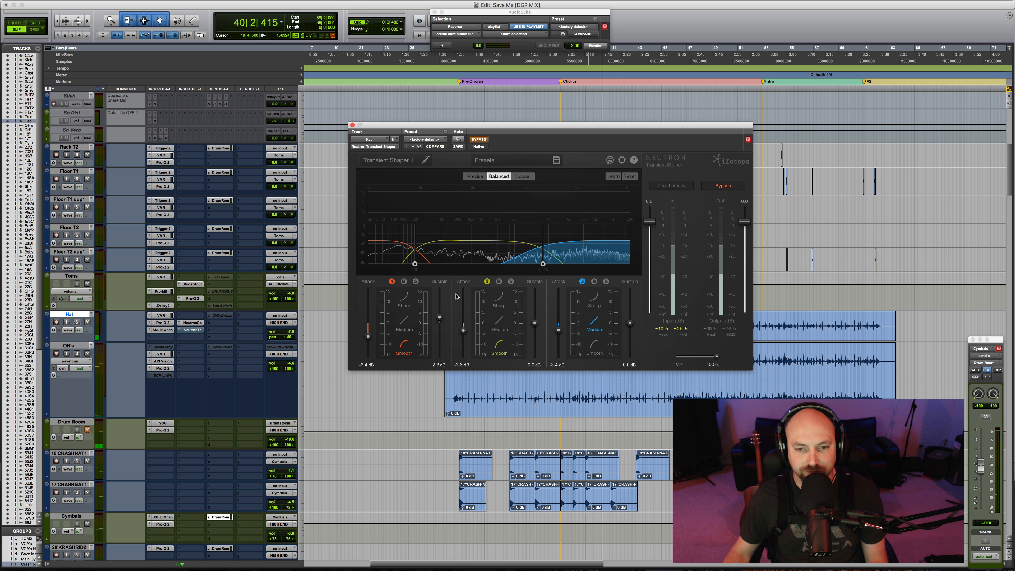
pyautogui.press('space')
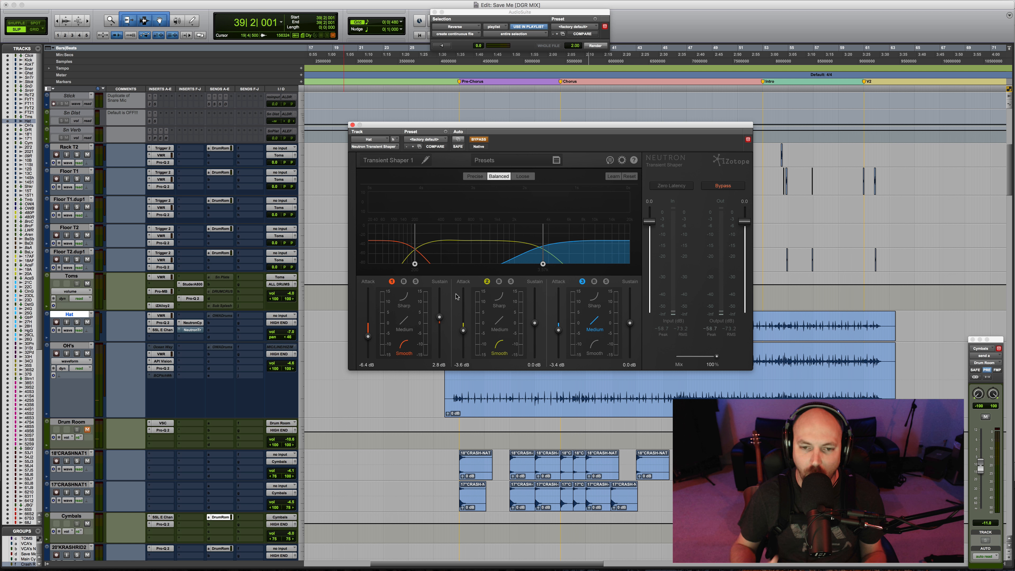
pyautogui.click(479, 138)
pyautogui.press('space')
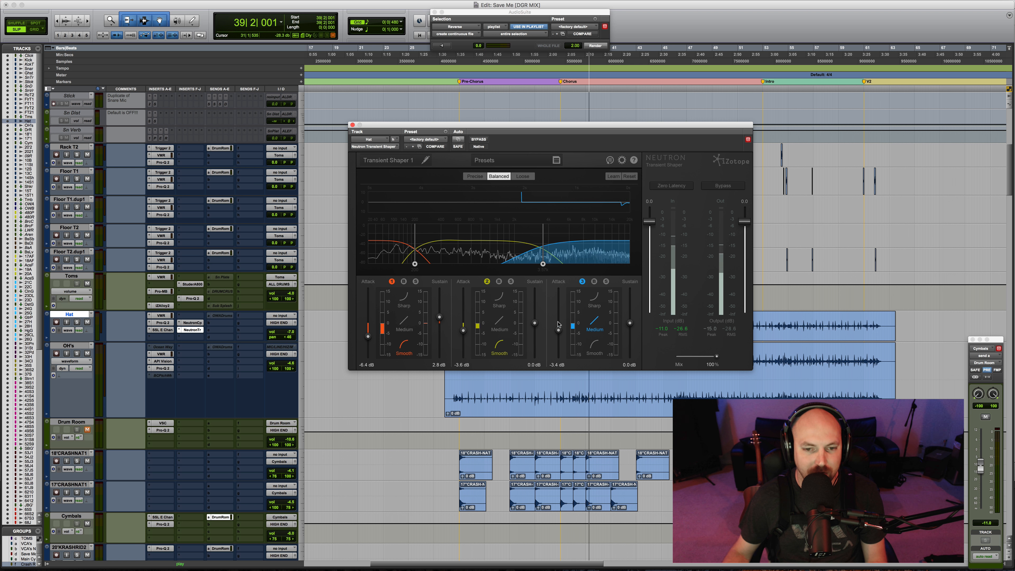
# Set the Hat's Neutron Transient Shaper sustain to 2.1 dB in band 2 and 2.8 dB in band 3, and stop playback
pyautogui.moveTo(536, 326)
pyautogui.mouseDown()
pyautogui.moveTo(534, 314)
pyautogui.moveTo(535, 322)
pyautogui.mouseUp()
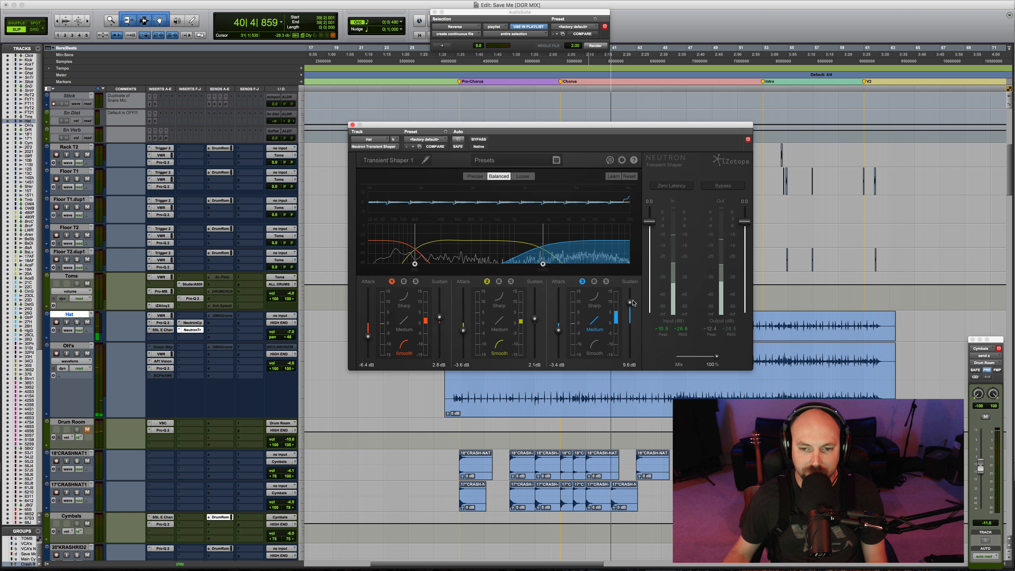
pyautogui.moveTo(632, 324); pyautogui.dragTo(631, 318)
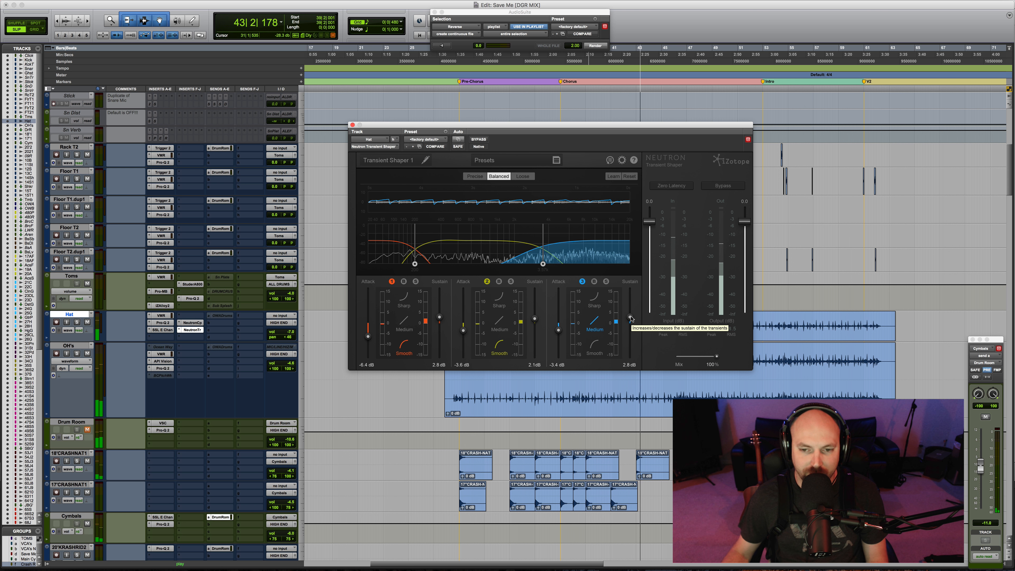
pyautogui.press('space')
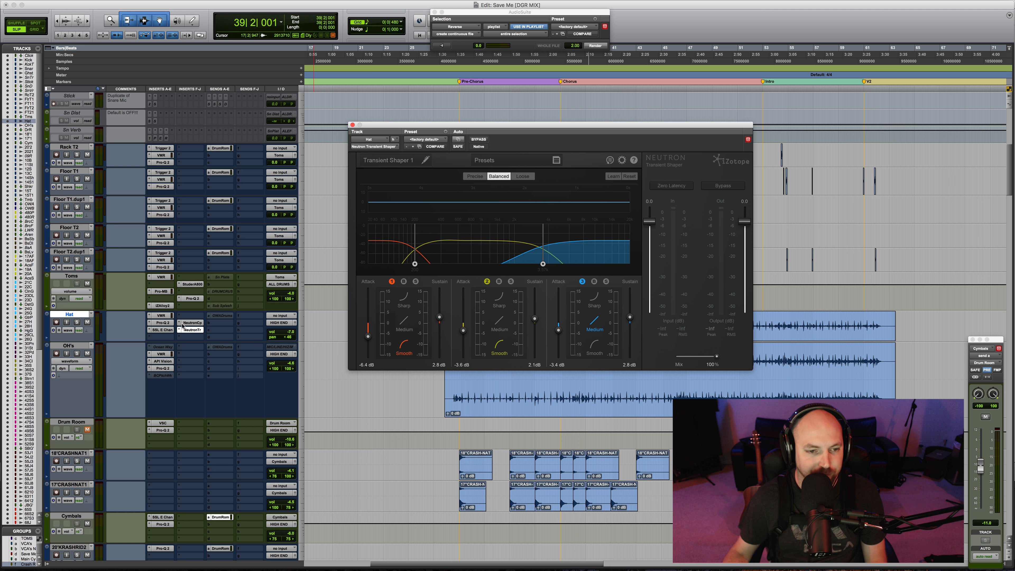
# Play the soloed Hat from 39|2, comparing all of its inserts bypassed and active, and stop playback
pyautogui.keyDown('shift'); pyautogui.keyDown('super'); pyautogui.click(165, 319); pyautogui.keyUp('super'); pyautogui.keyUp('shift')
pyautogui.press('space')
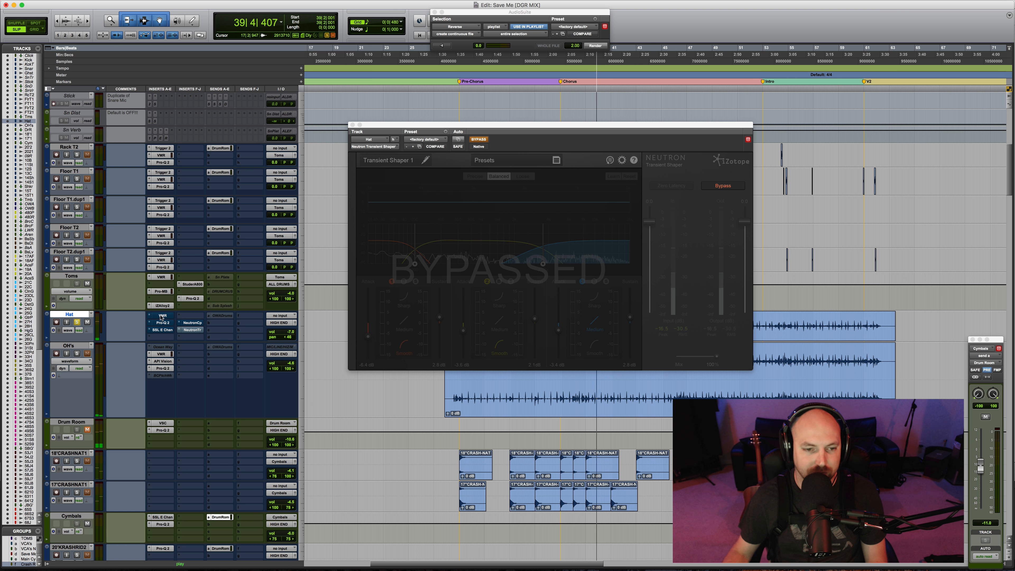
pyautogui.keyDown('shift'); pyautogui.keyDown('super'); pyautogui.click(161, 318); pyautogui.keyUp('super'); pyautogui.keyUp('shift')
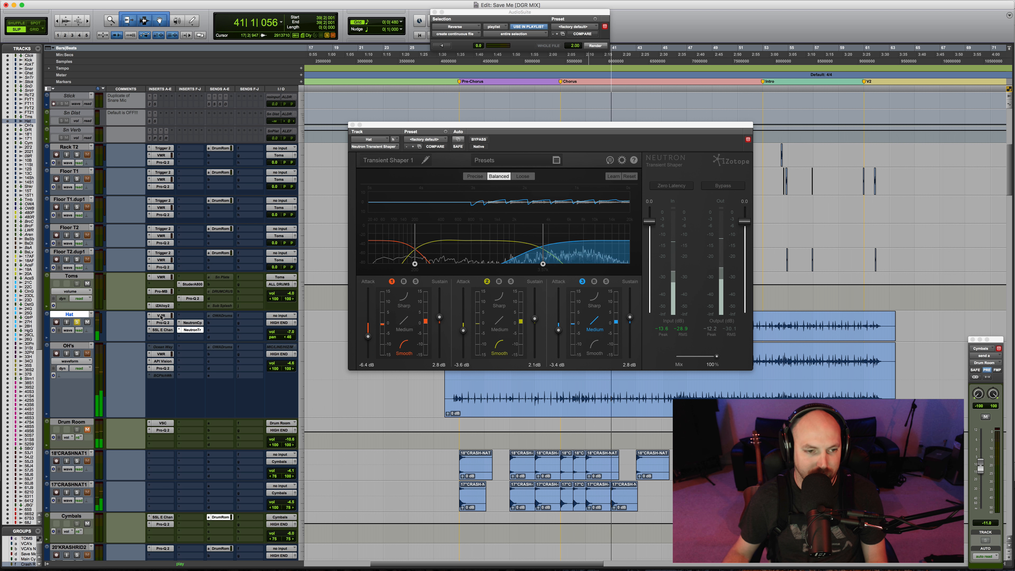
pyautogui.press('space')
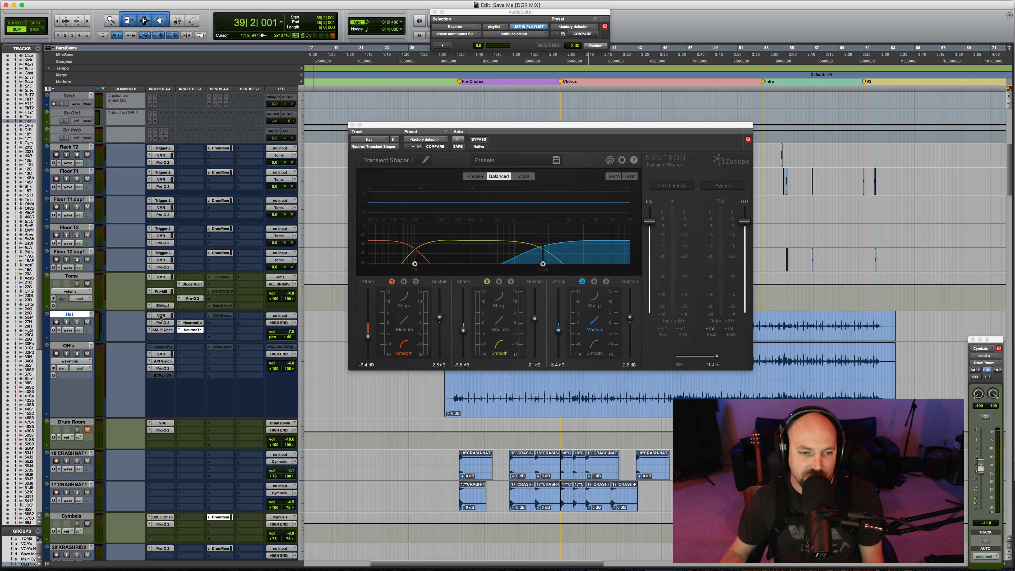
# Solo the OH's track instead of the Hat, close the Transient Shaper, play from 39|2 and bypass the OH's inserts
pyautogui.click(74, 345)
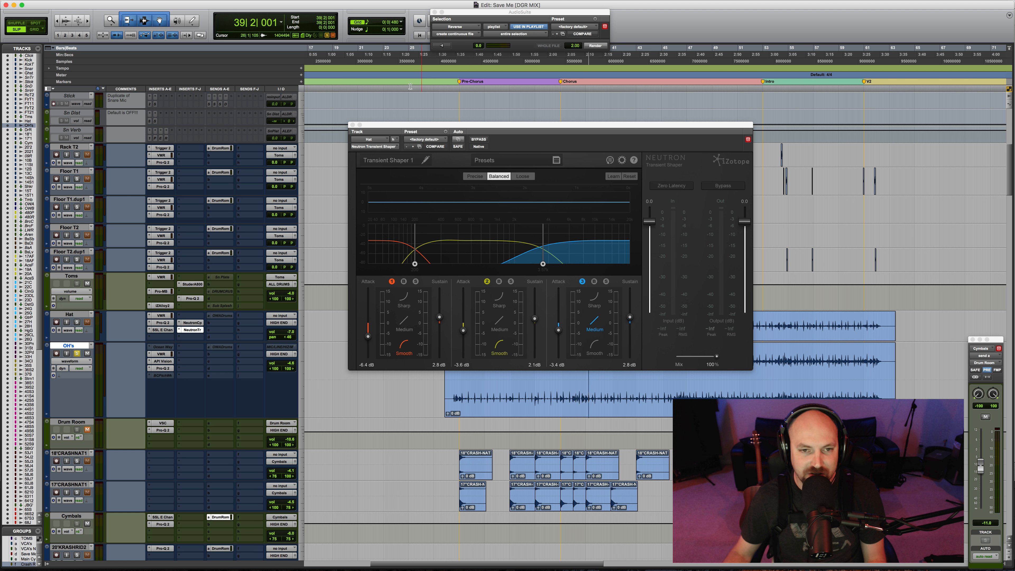
pyautogui.click(352, 125)
pyautogui.press('space')
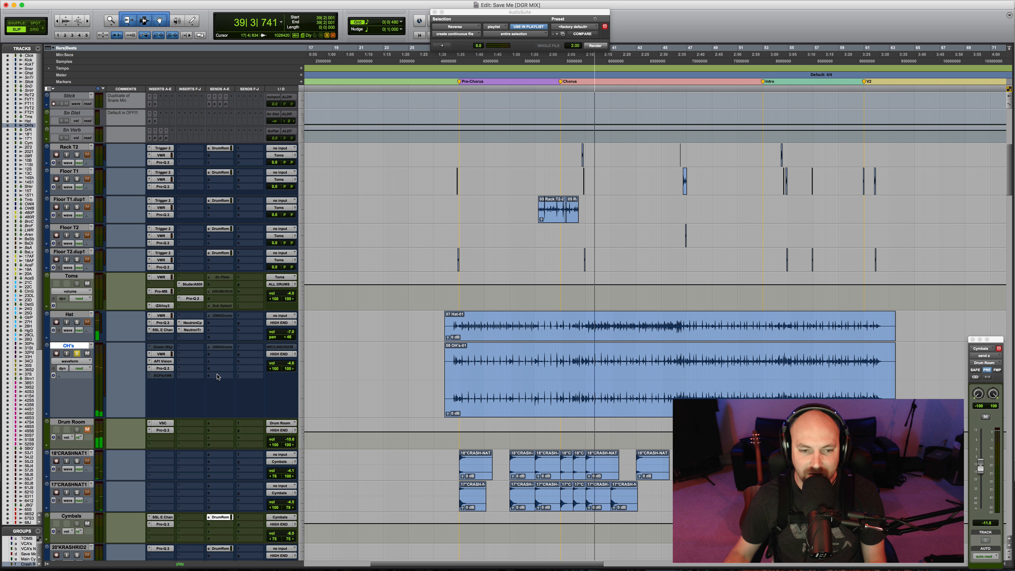
pyautogui.keyDown('shift'); pyautogui.keyDown('super'); pyautogui.click(161, 355); pyautogui.keyUp('super'); pyautogui.keyUp('shift')
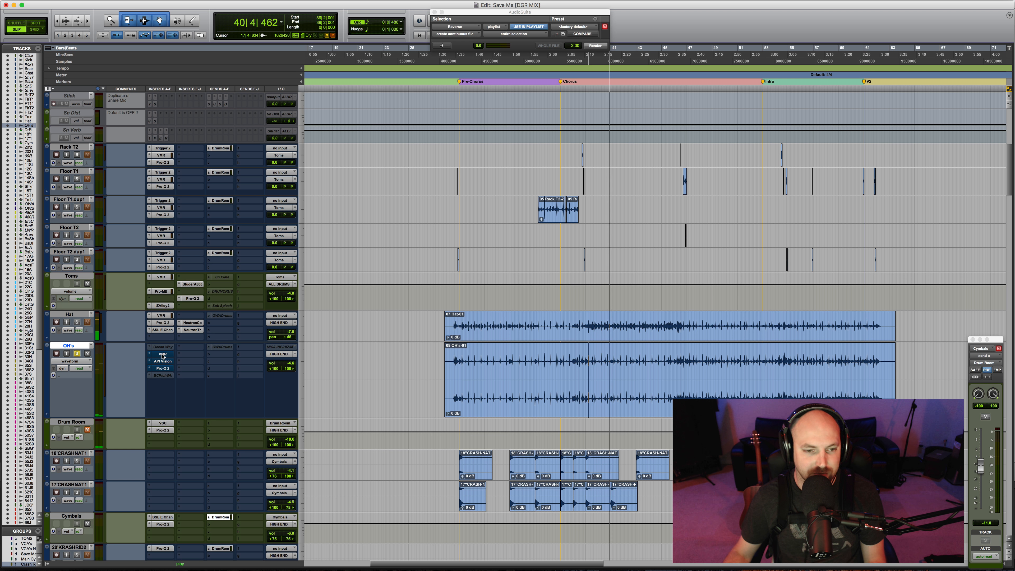
# Open and activate the Virtual Mix Rack and the API Vision Channel Strip on the OH's track during playback
pyautogui.click(162, 354)
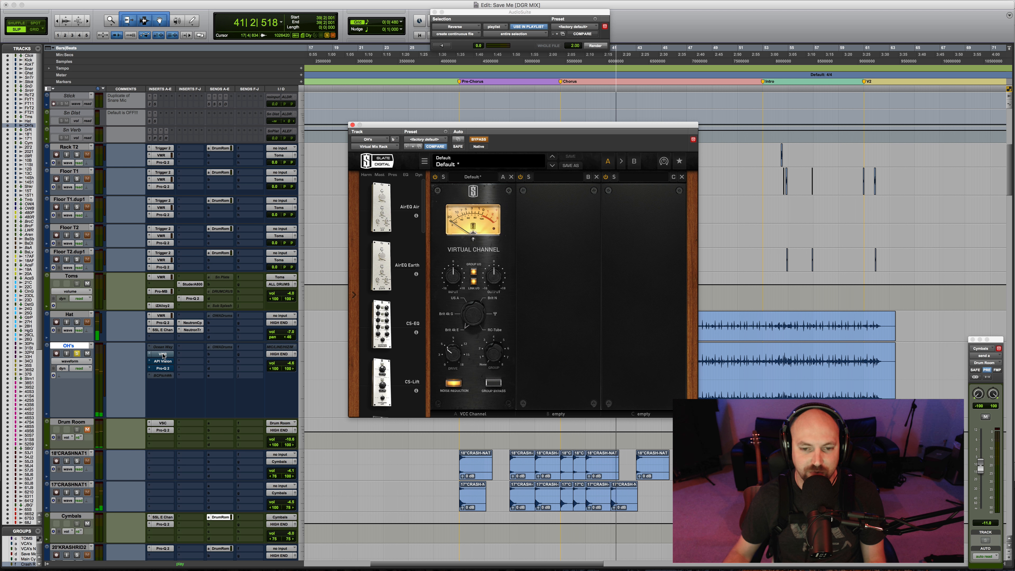
pyautogui.keyDown('super'); pyautogui.click(162, 354); pyautogui.keyUp('super')
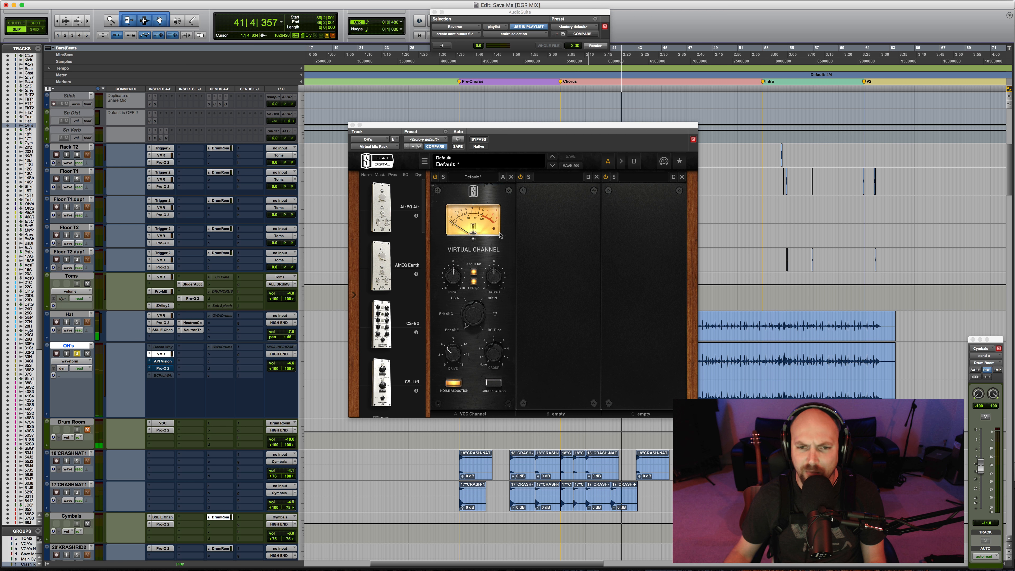
pyautogui.click(163, 361)
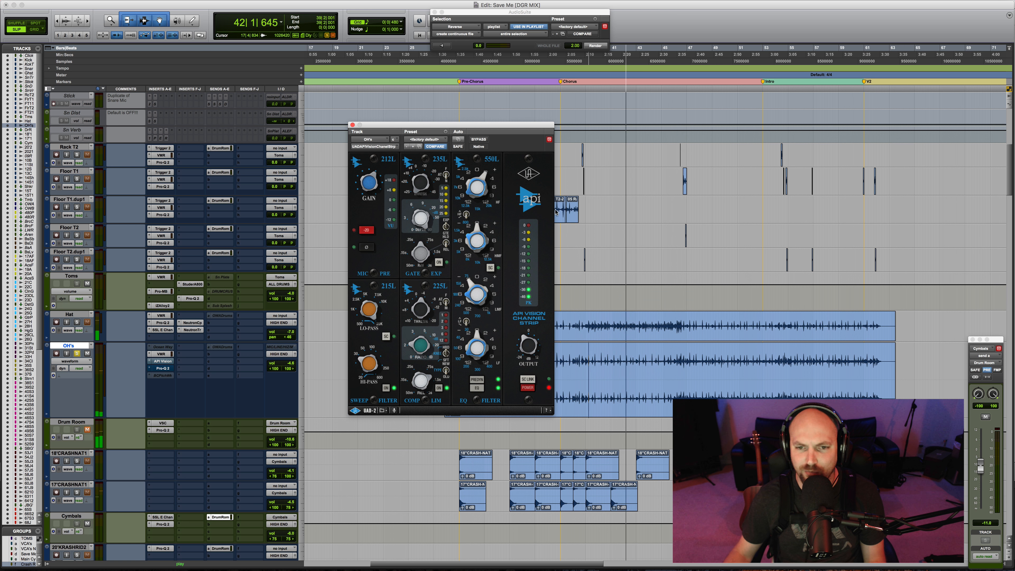
pyautogui.click(479, 140)
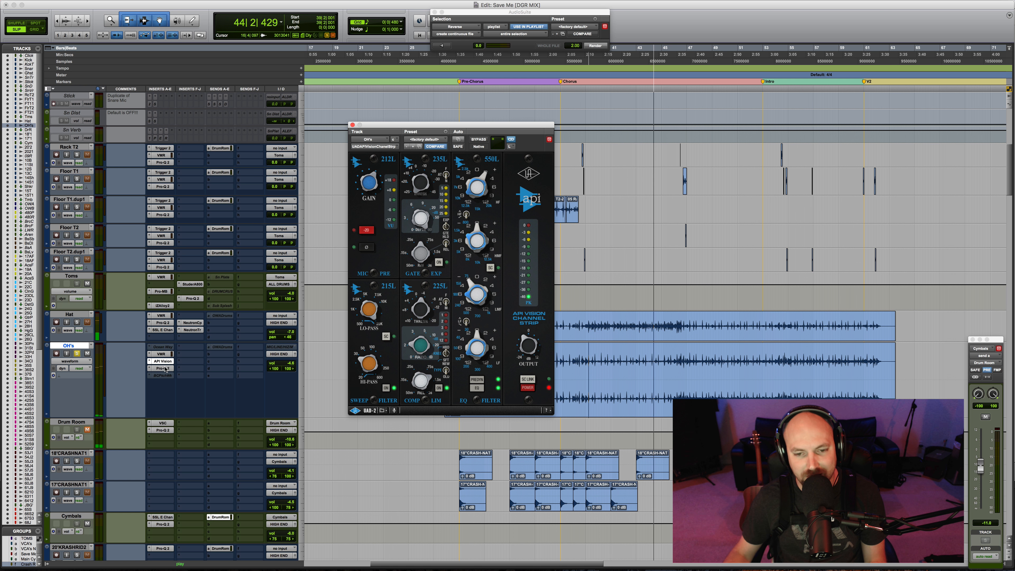
# Open and activate Pro-Q 2 on the OH's track, delete its slight cut near 868 Hz and close the EQ
pyautogui.click(166, 369)
pyautogui.click(168, 369)
pyautogui.click(168, 370)
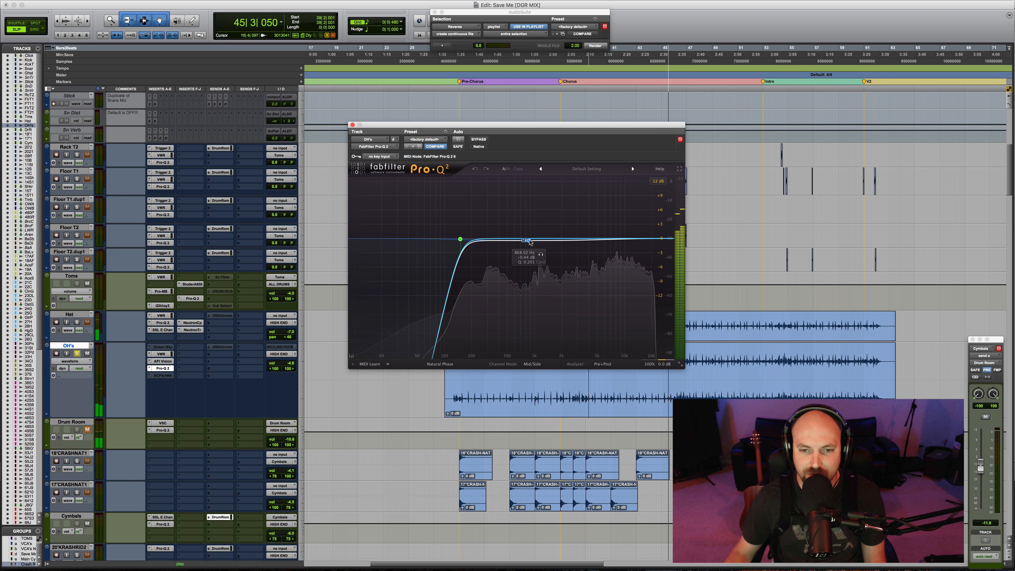
pyautogui.rightClick(530, 241)
pyautogui.click(563, 286)
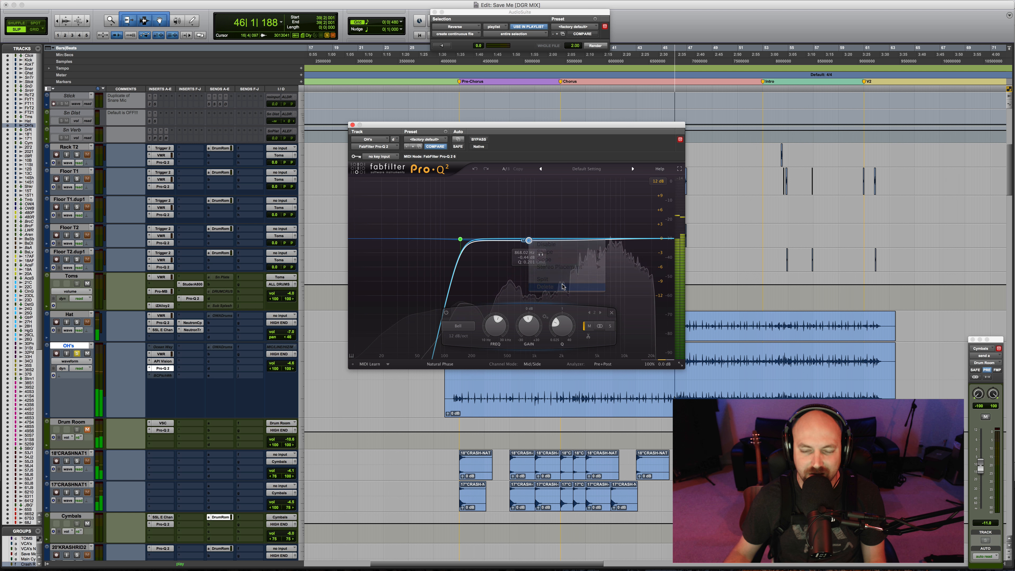
pyautogui.click(164, 369)
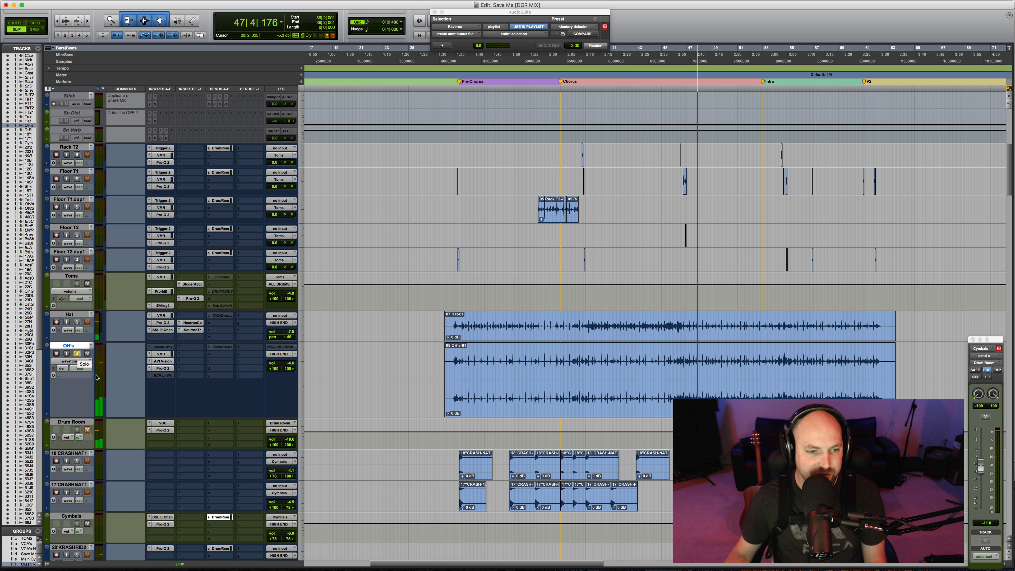
# Stop the OH's playback, select the 18"CRASHNAT1 track and bring the crash clips into view
pyautogui.scroll(-3, 96, 376)
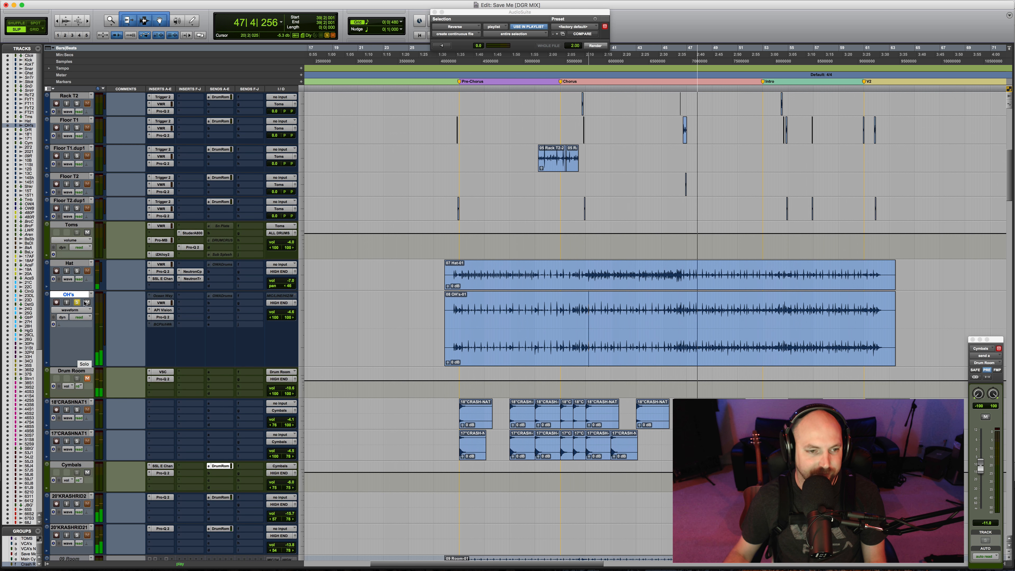
pyautogui.click(77, 272)
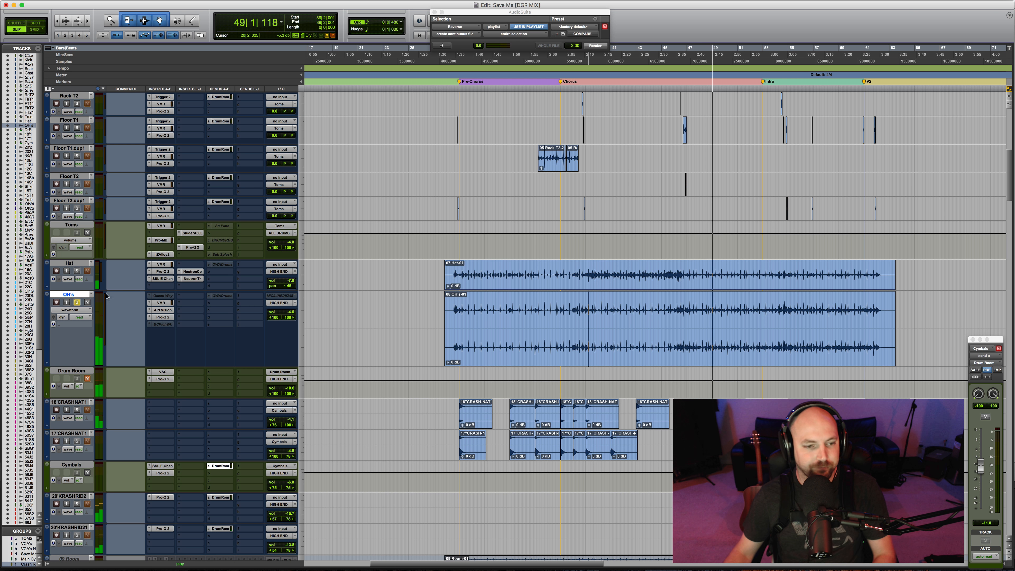
pyautogui.press('space')
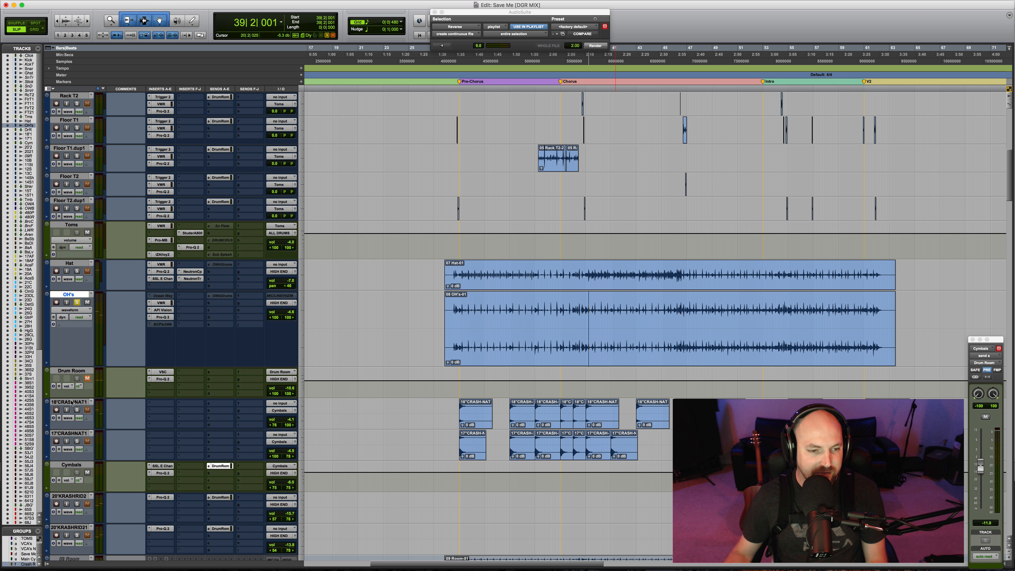
pyautogui.click(72, 403)
pyautogui.scroll(-3, 414, 406)
pyautogui.hscroll(2, 430, 372)
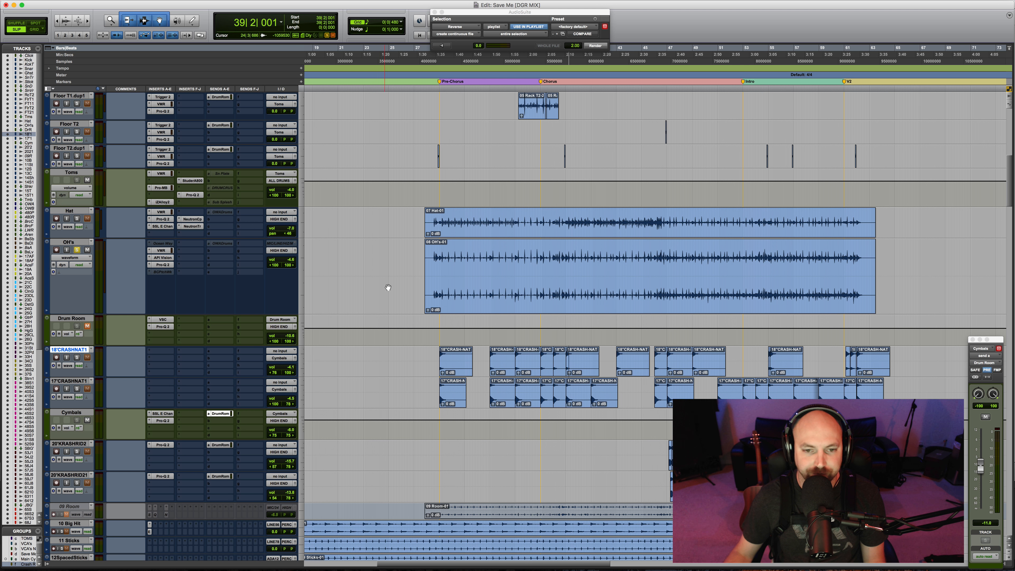
# Unsolo the OH's and play the pre-chorus from 28|3|277, comparing the Cymbals bus muted and unmuted
pyautogui.click(434, 279)
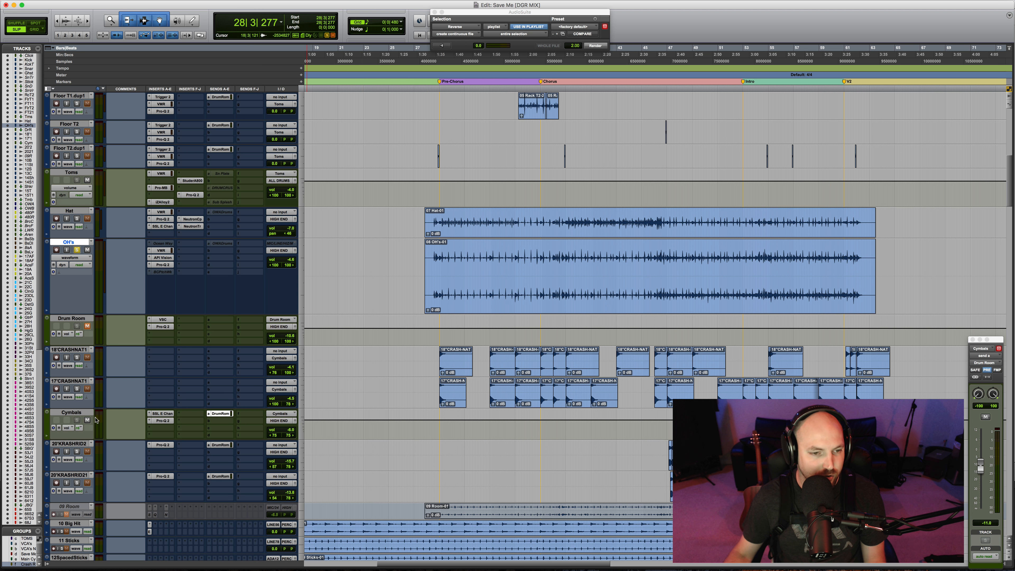
pyautogui.click(77, 250)
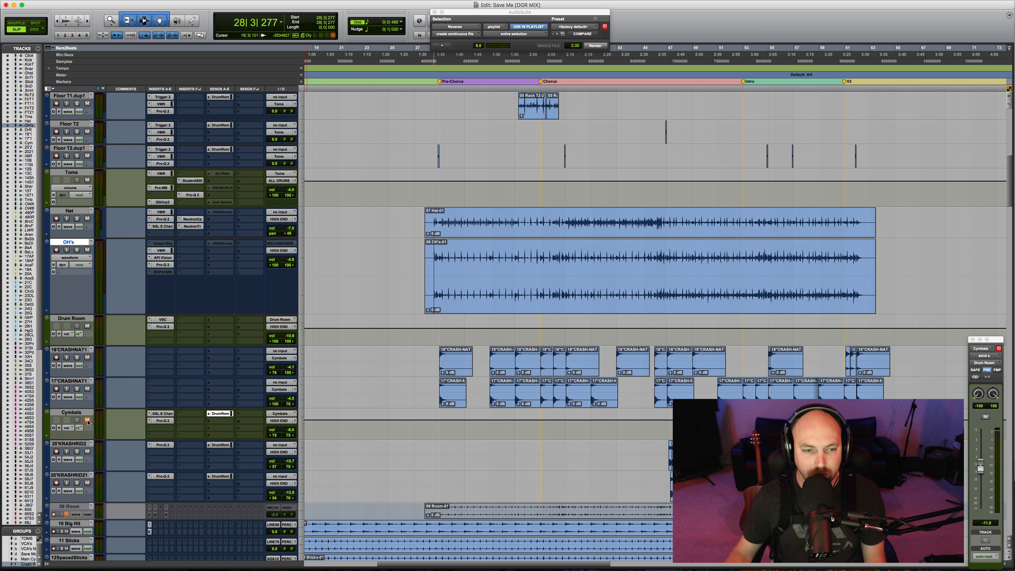
pyautogui.press('space')
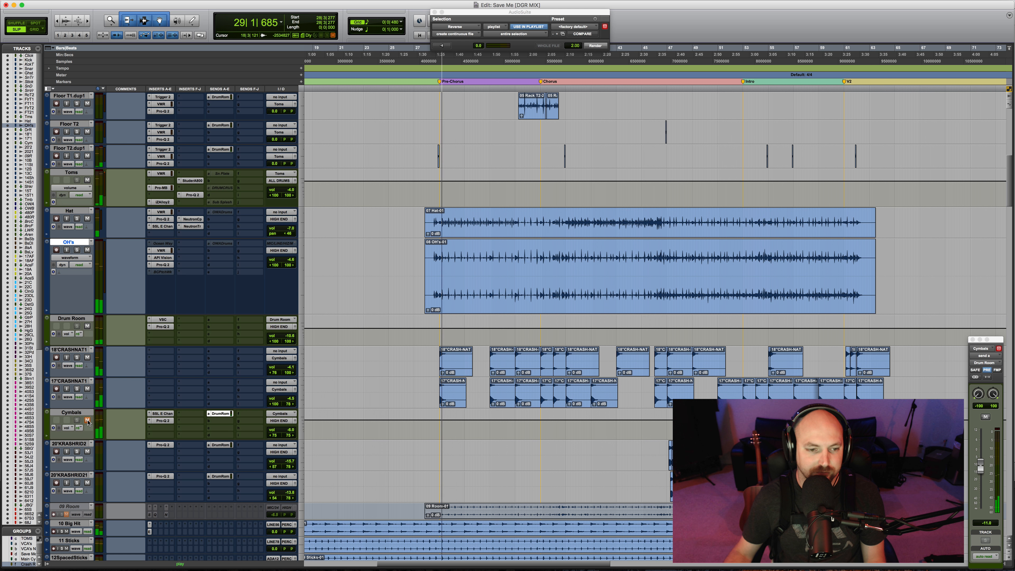
pyautogui.press('space')
pyautogui.press('space')
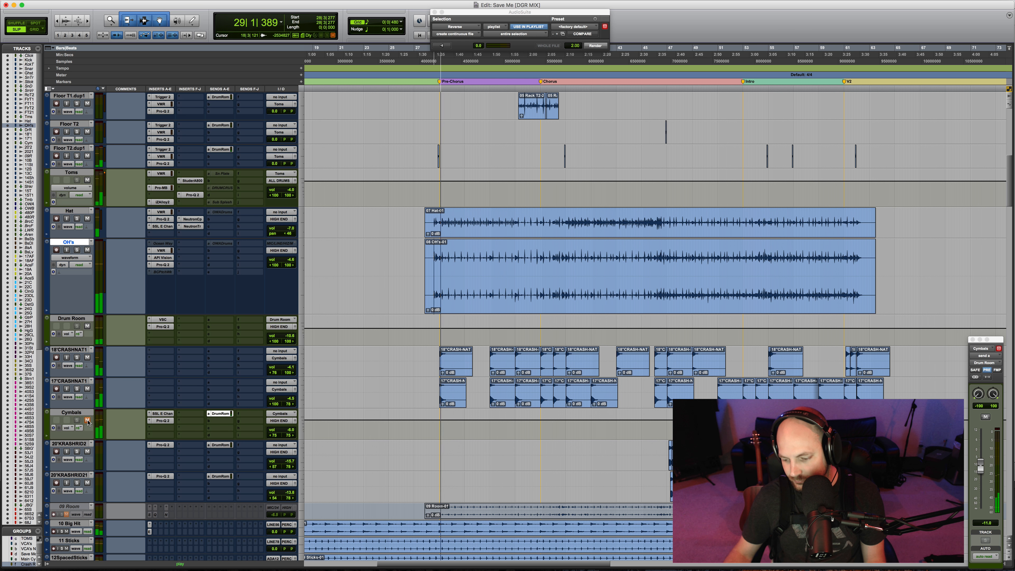
pyautogui.press('space')
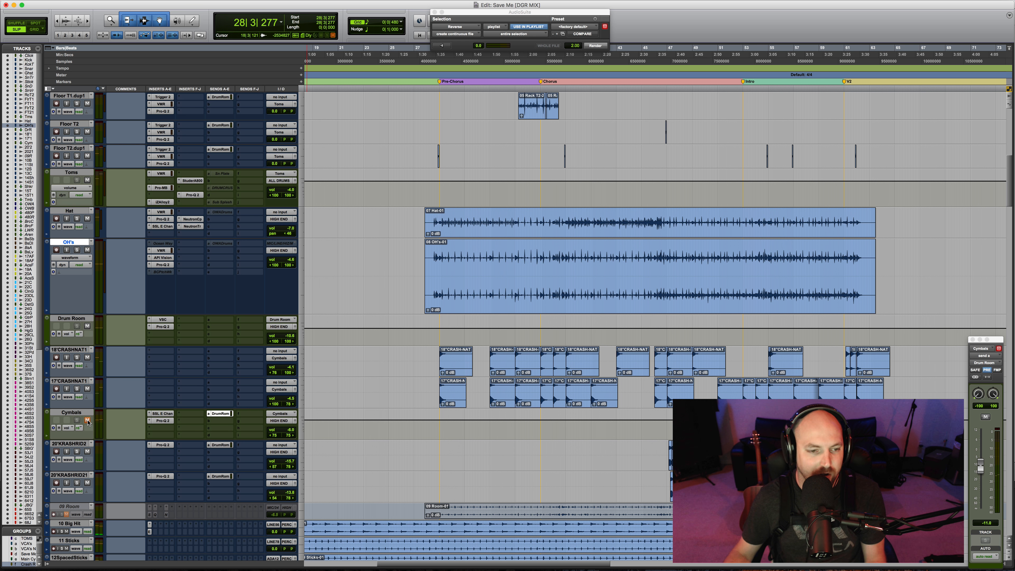
pyautogui.press('space')
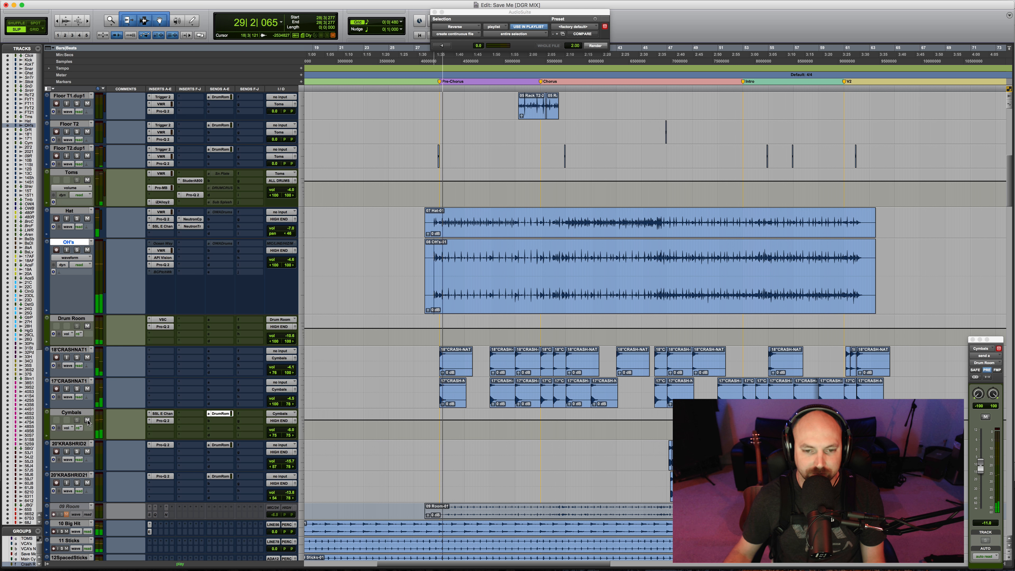
pyautogui.press('space')
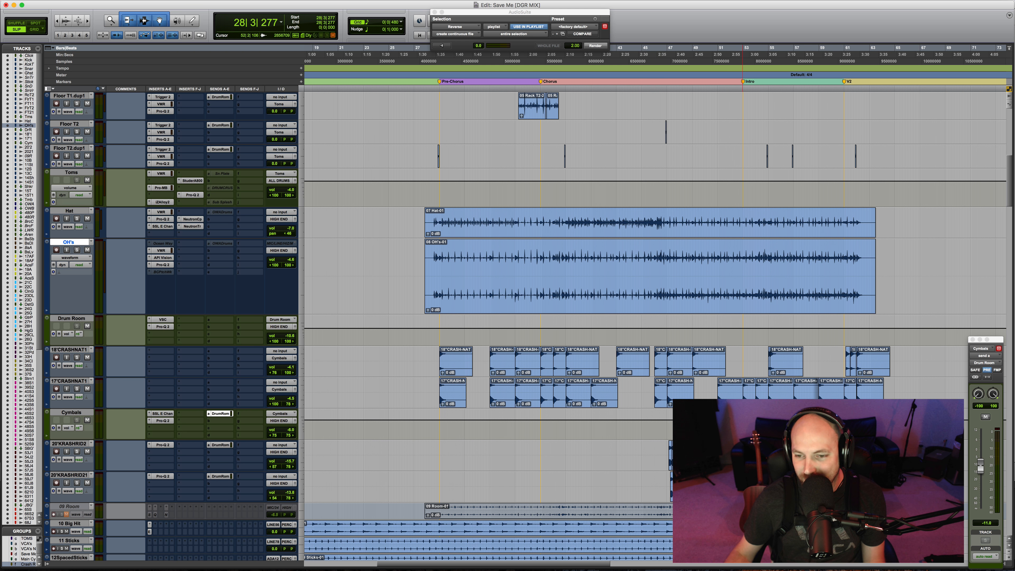
# Play the crash passage in the intro from 54|3|137 with the Cymbals unmuted, and stop playback
pyautogui.click(762, 359)
pyautogui.press('space')
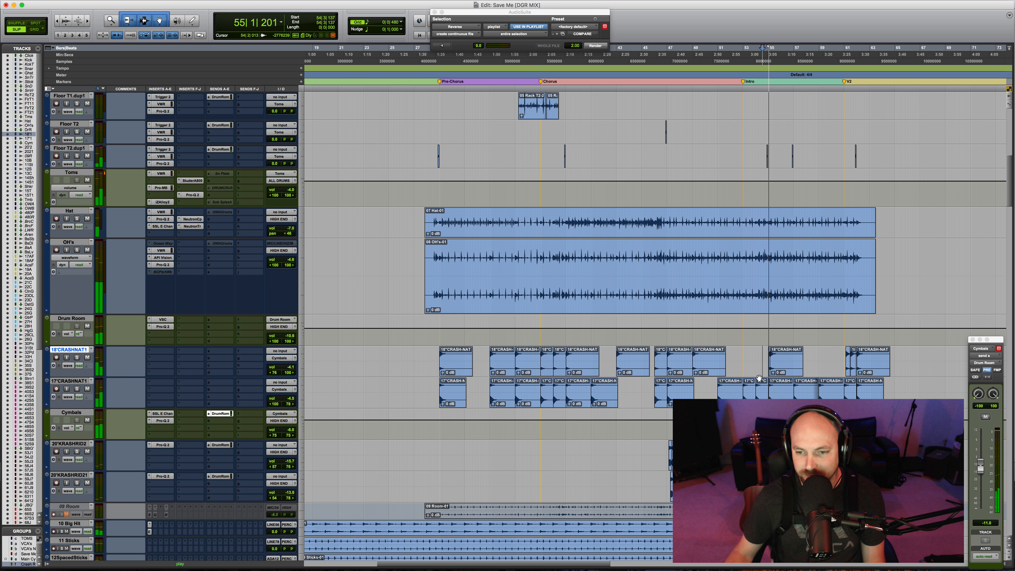
pyautogui.press('space')
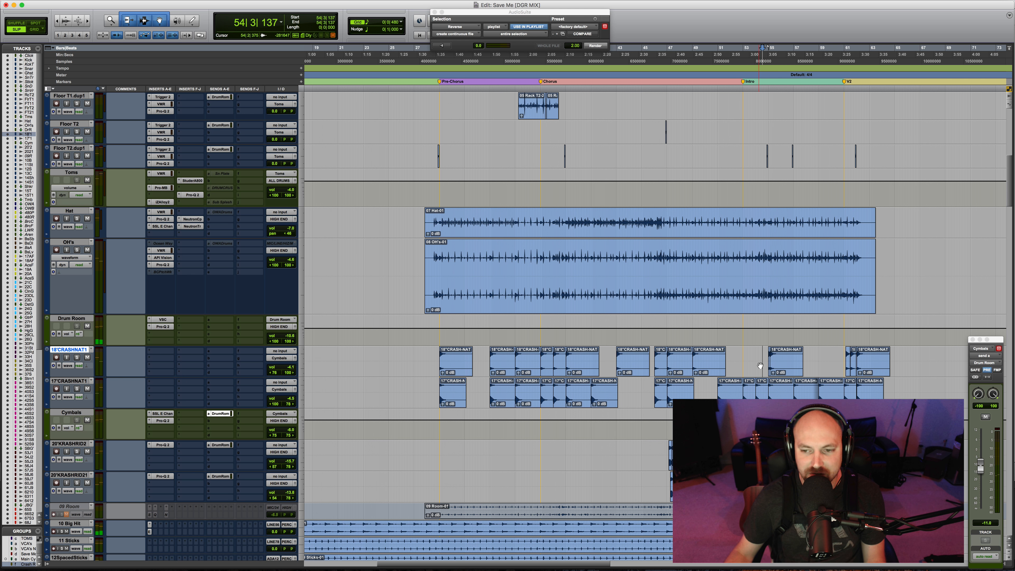
# Zoom in on the timeline and play from 60|4|284, comparing the crashes before V2 with the Cymbals bus unmuted and muted
pyautogui.press('t')
pyautogui.hscroll(2, 760, 365)
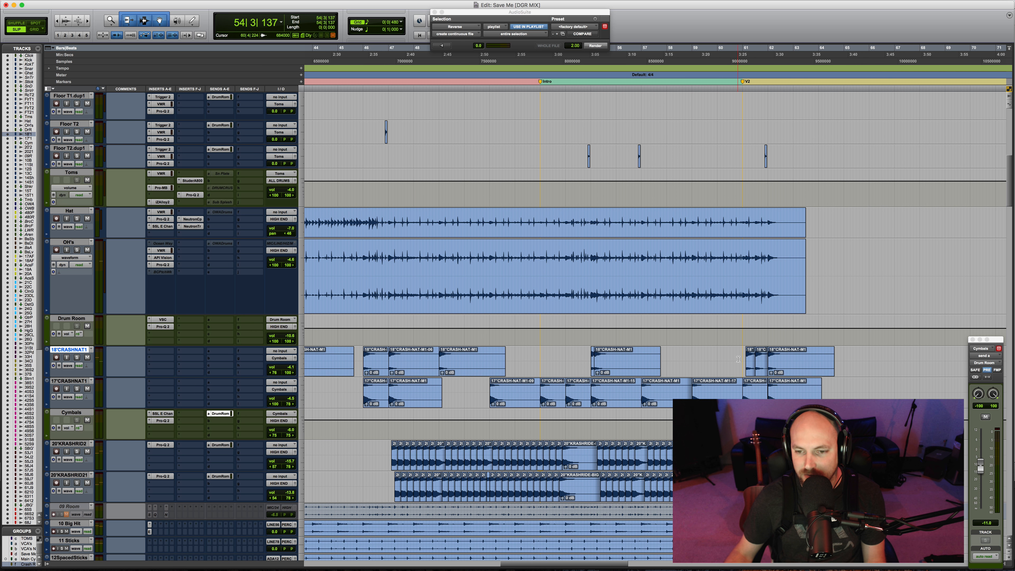
pyautogui.press('space')
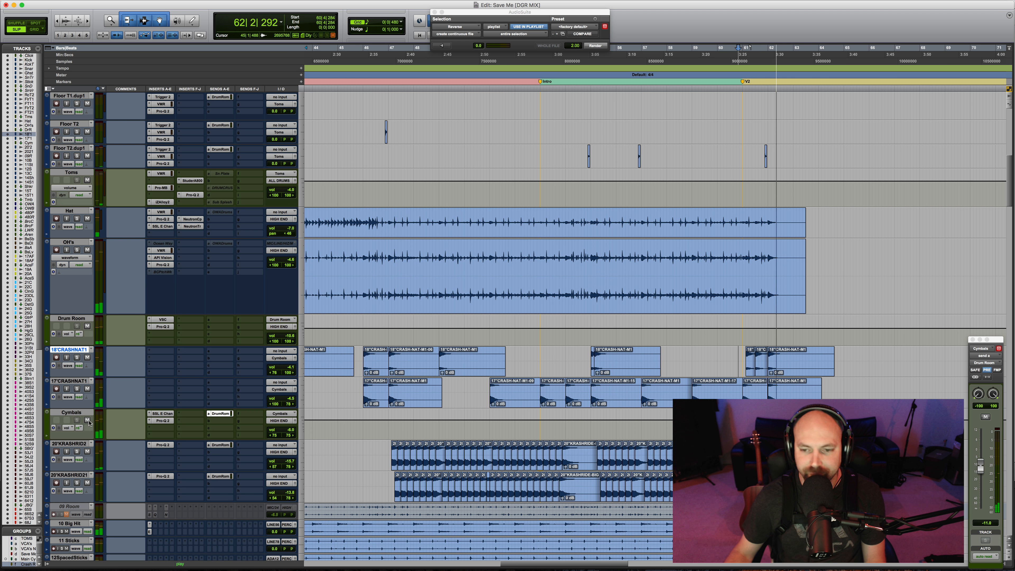
pyautogui.press('space')
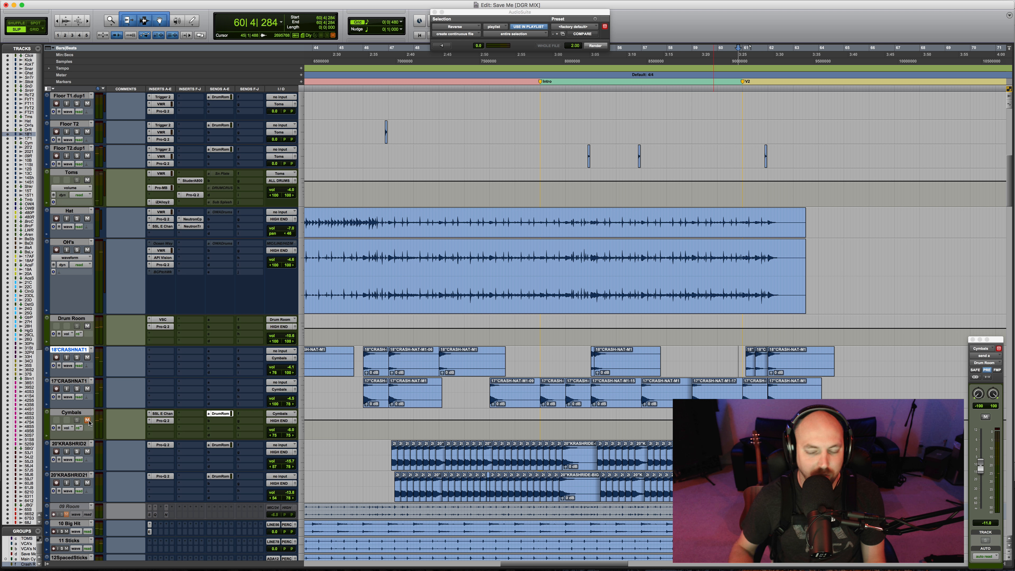
pyautogui.press('space')
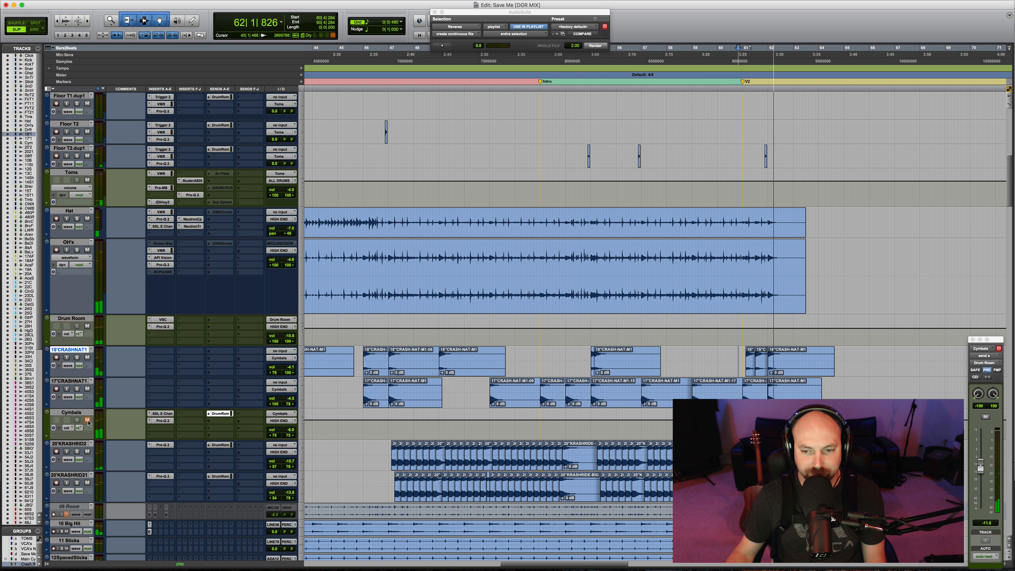
pyautogui.press('space')
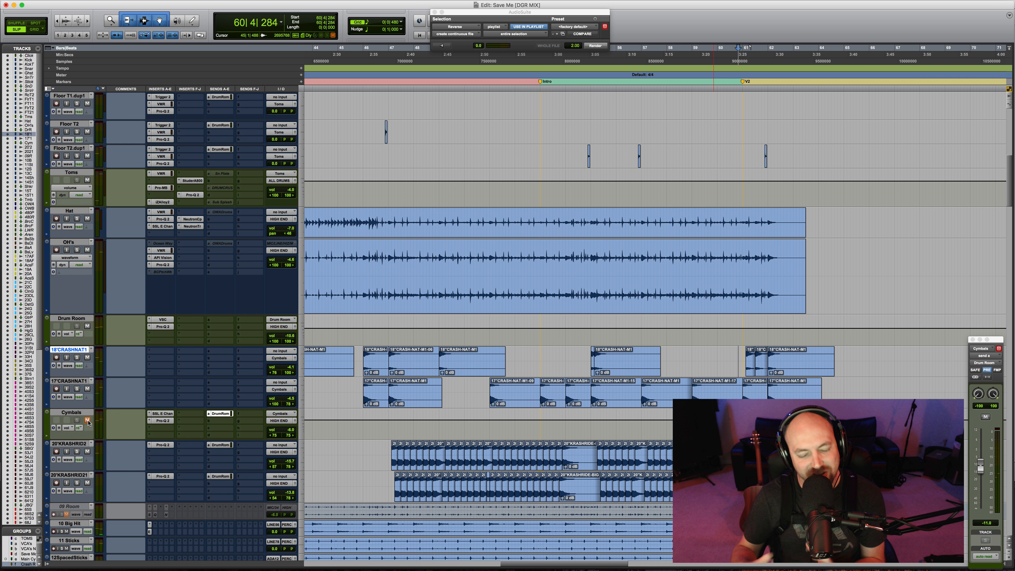
pyautogui.press('space')
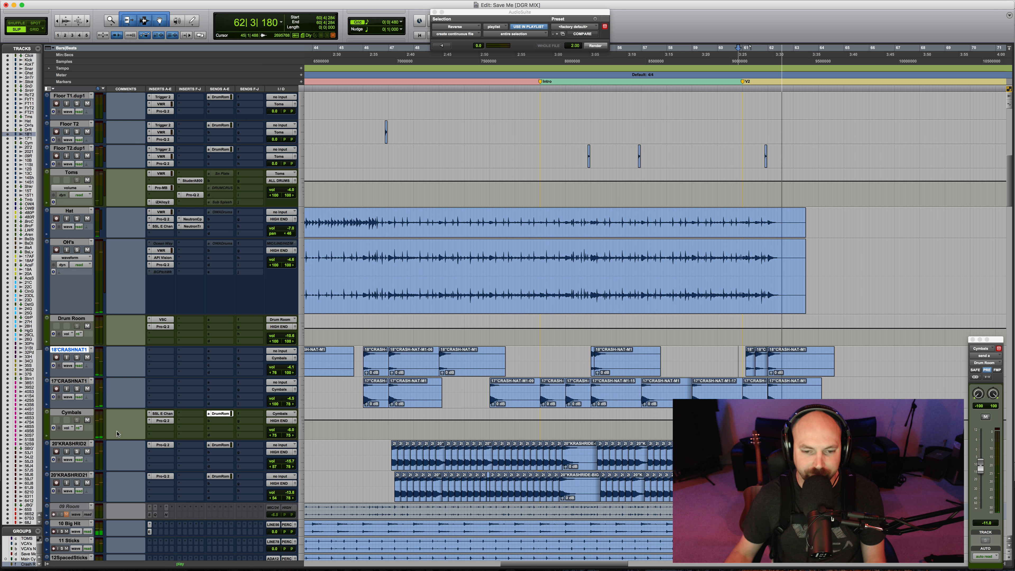
# Stop playback, solo the 20"KRASHRID2 and 20"KRASHRID21 tracks and audition their first clips from 47|1|480
pyautogui.press('space')
pyautogui.click(358, 454)
pyautogui.scroll(-4, 359, 454)
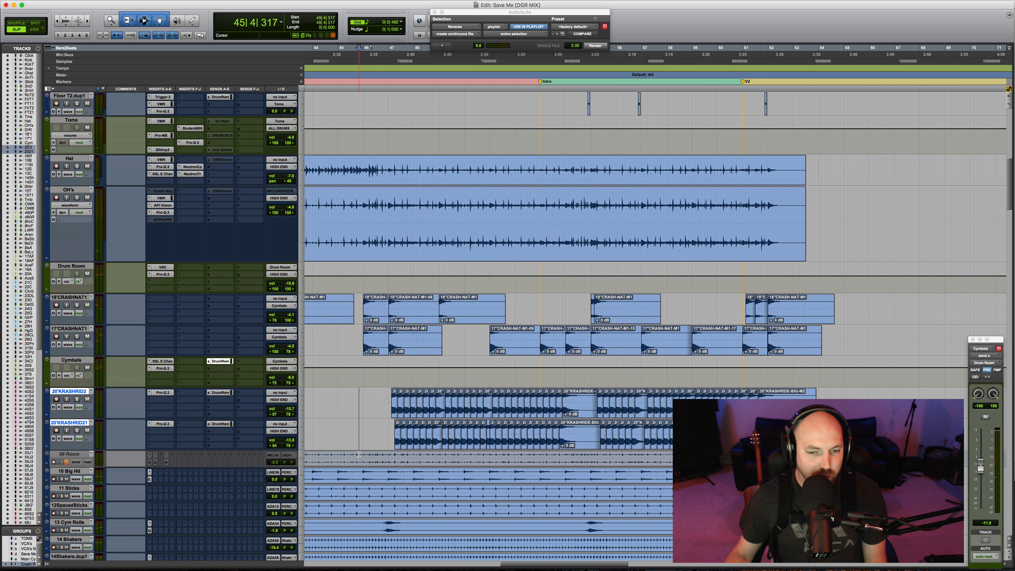
pyautogui.press('Tab')
pyautogui.hotkey('shift', 's')
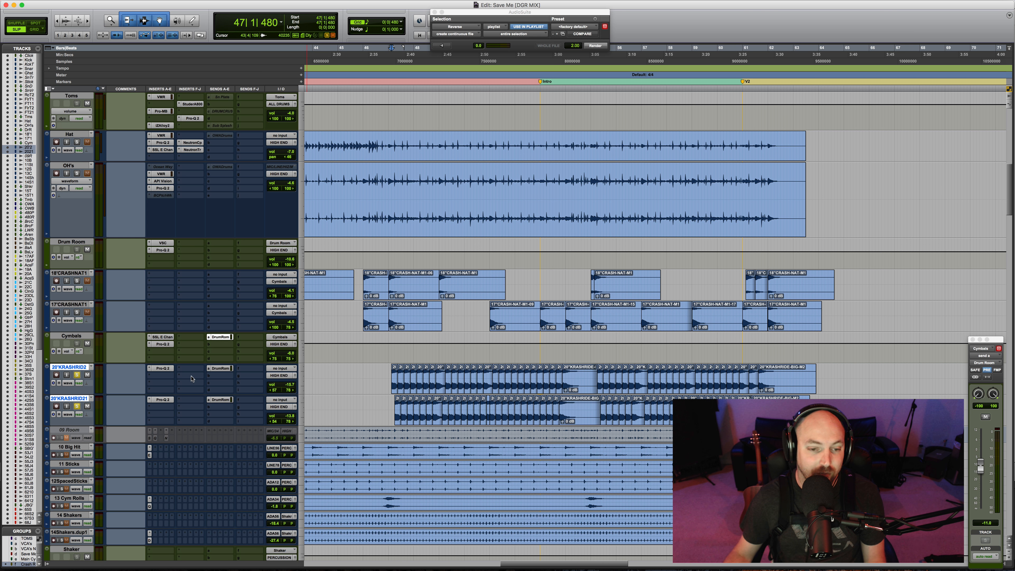
pyautogui.press('space')
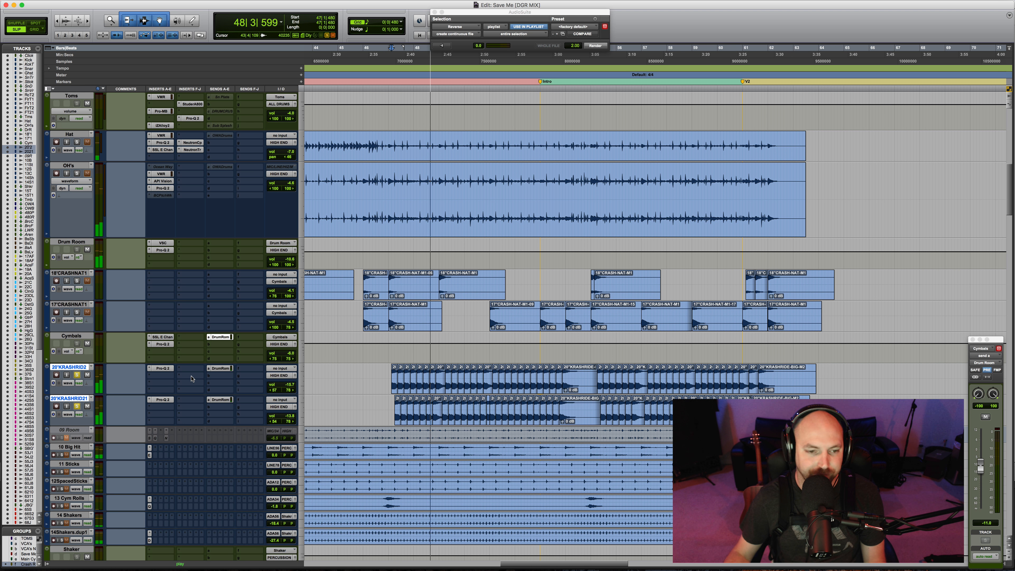
pyautogui.press('space')
# Unsolo both 20" crash ride tracks and play from 46|1|000 in the full mix, comparing them muted and unmuted
pyautogui.click(77, 375)
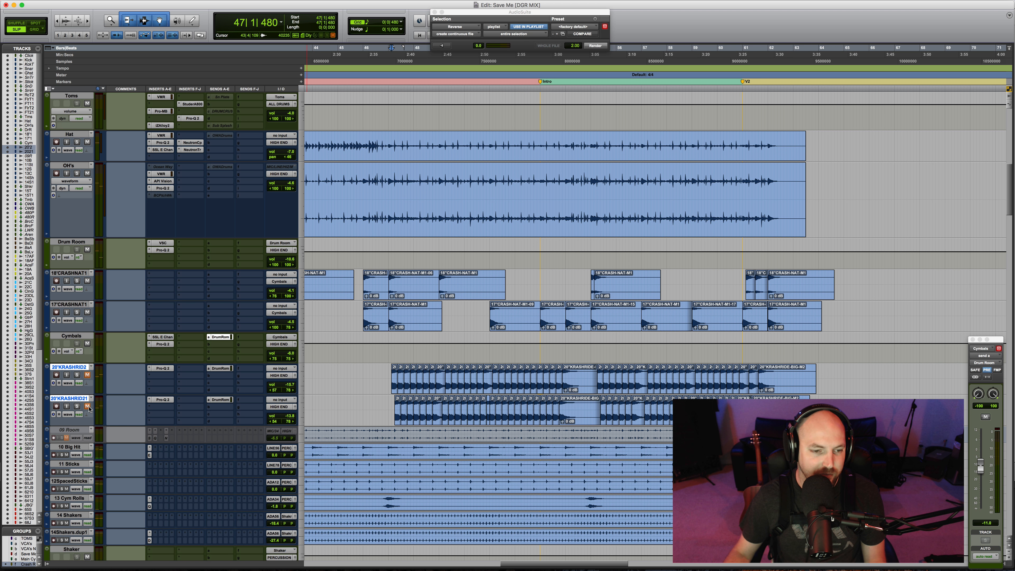
pyautogui.press('KP_1')
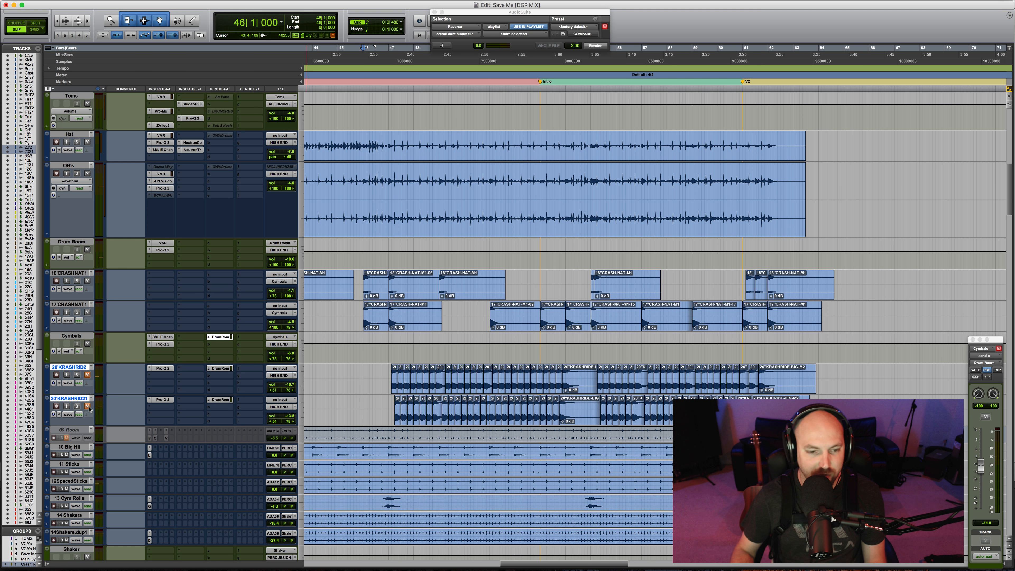
pyautogui.press('space')
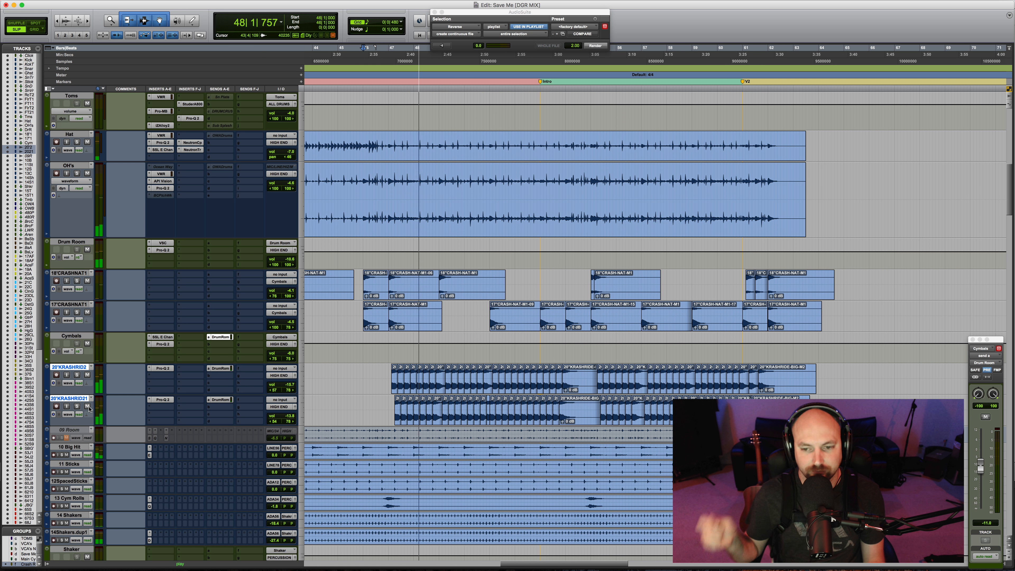
pyautogui.press('space')
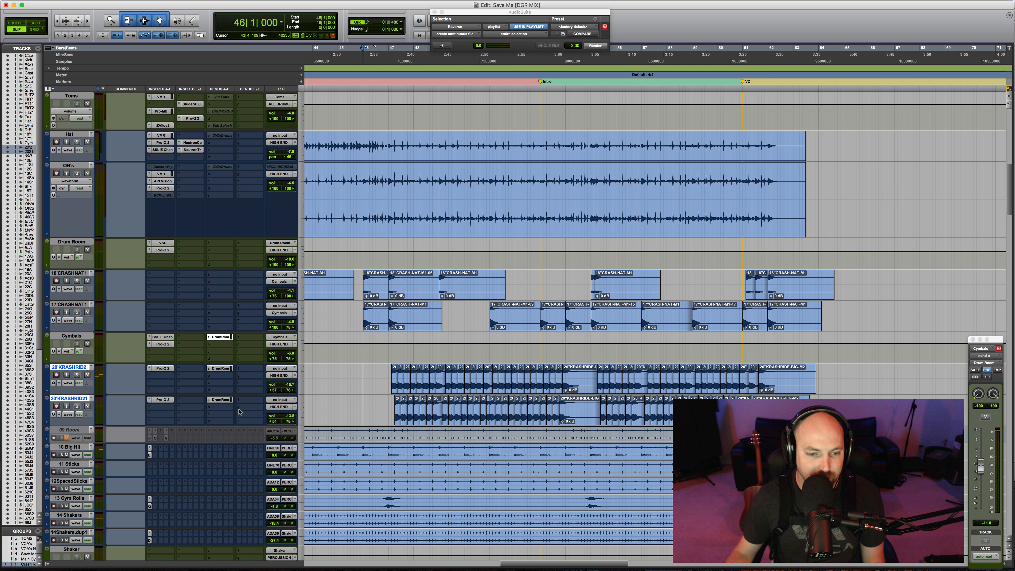
# Show the whole song in the timeline and place the edit cursor at the start of the Ghosts clips, 28|3|192
pyautogui.press('r')
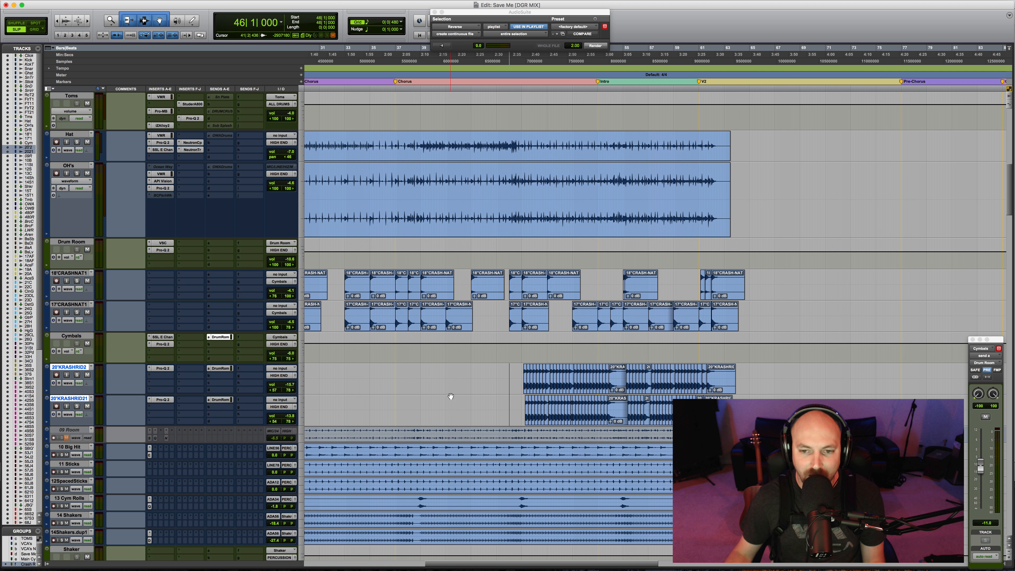
pyautogui.press('r')
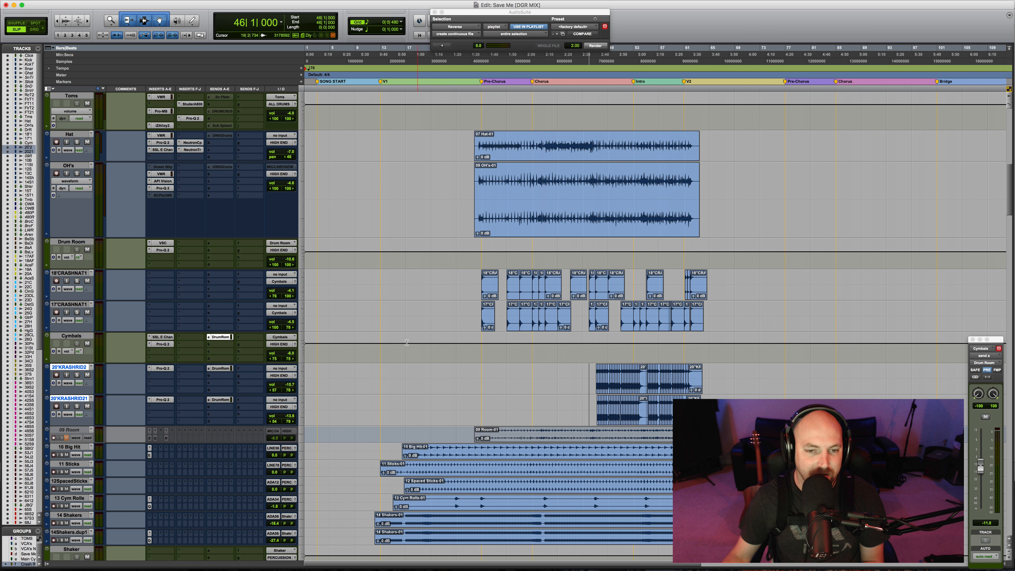
pyautogui.scroll(15, 396, 307)
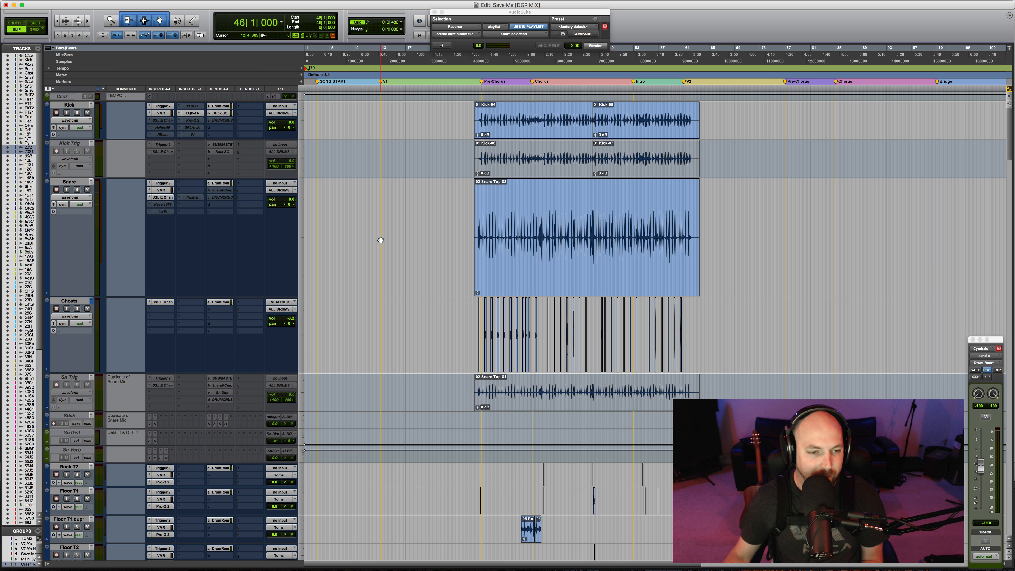
pyautogui.scroll(-4, 380, 240)
pyautogui.click(384, 228)
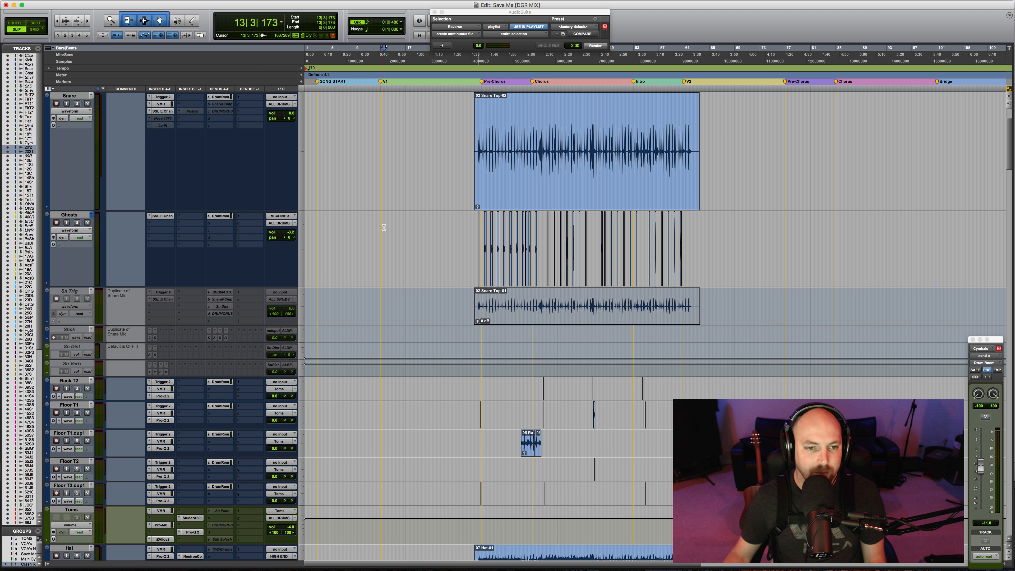
pyautogui.press('Tab')
# Select the Drum Room track and open its VerbSuite Classics reverb, placing the plug-in window above the crash clips
pyautogui.scroll(-13, 409, 258)
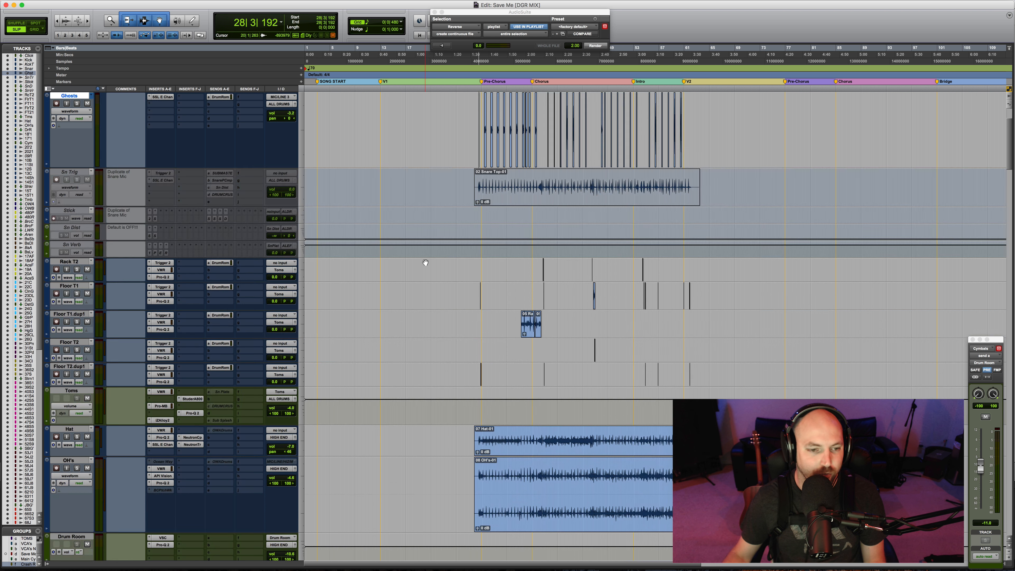
pyautogui.scroll(-4, 205, 326)
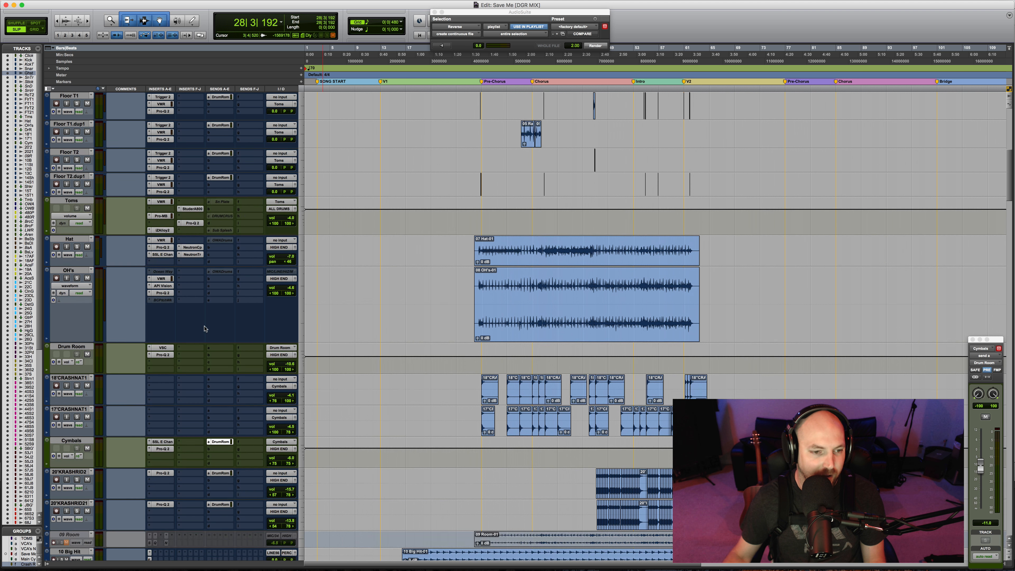
pyautogui.click(81, 290)
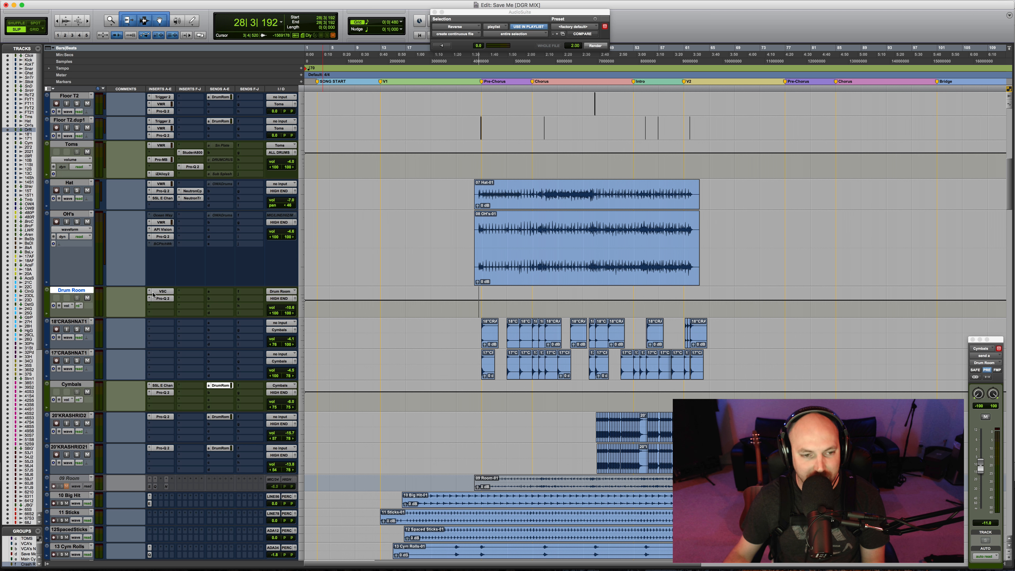
pyautogui.click(160, 291)
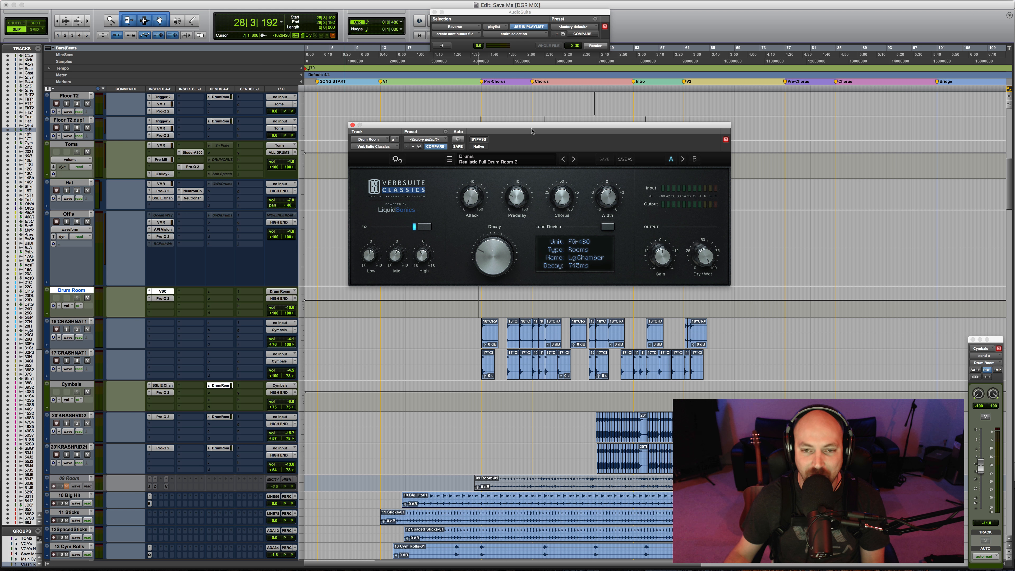
pyautogui.moveTo(534, 126); pyautogui.dragTo(518, 146)
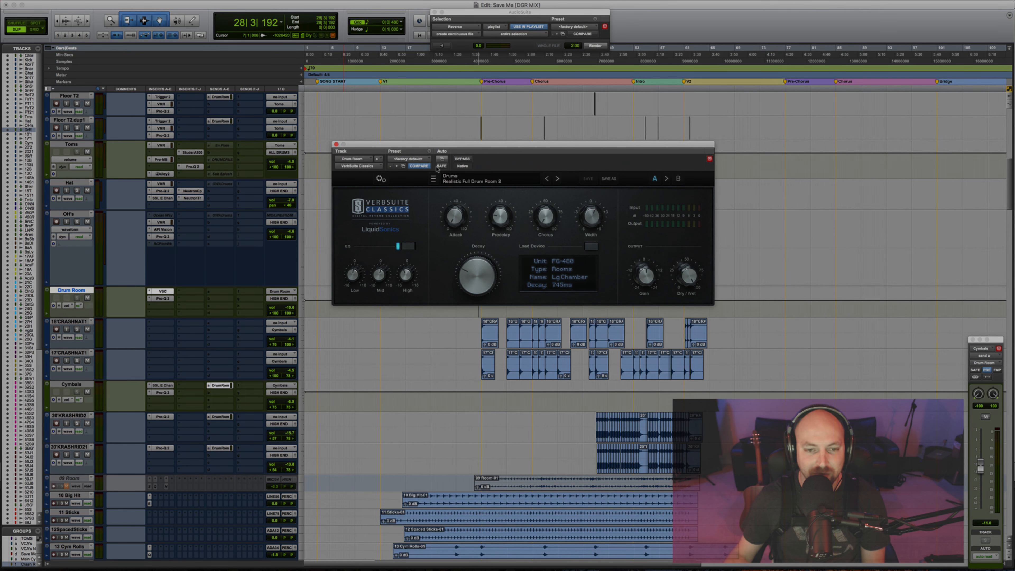